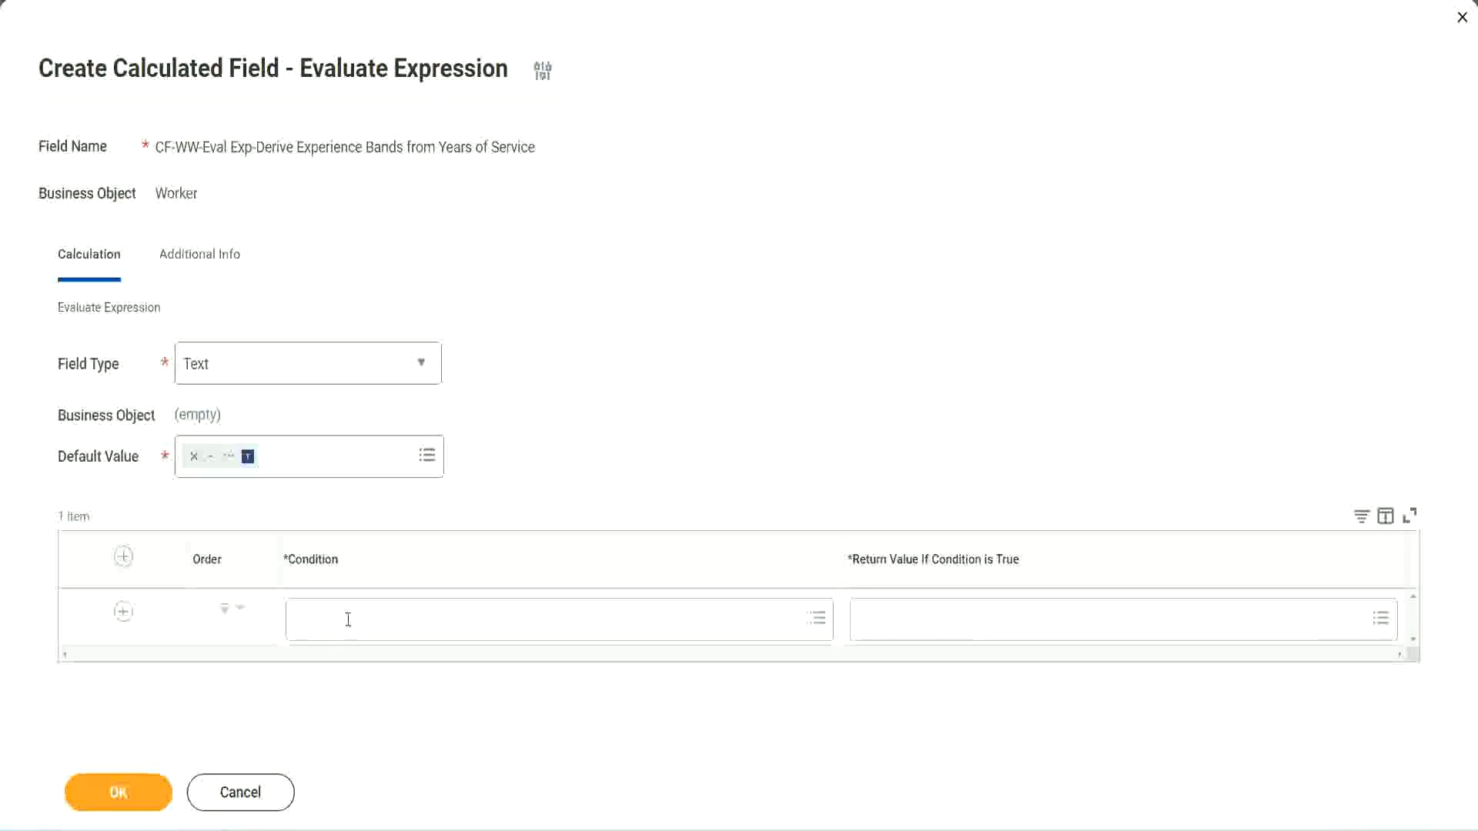
# Step: Switch to the Notepad++ notes and copy Field 1's name, CF-WW-TF-Length of Service between 0 and 7 years
pyautogui.click(348, 621)
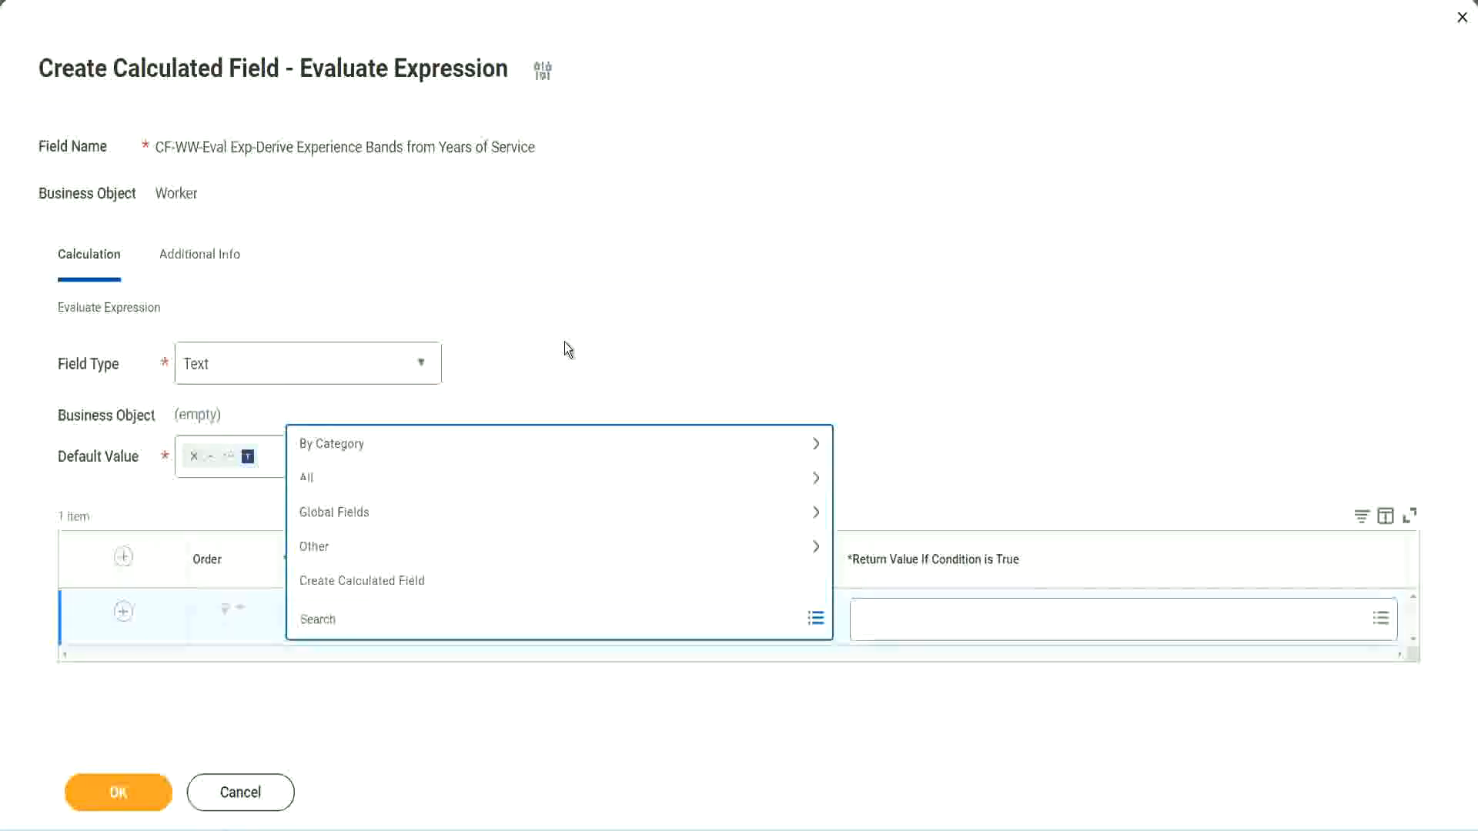
pyautogui.press('Escape')
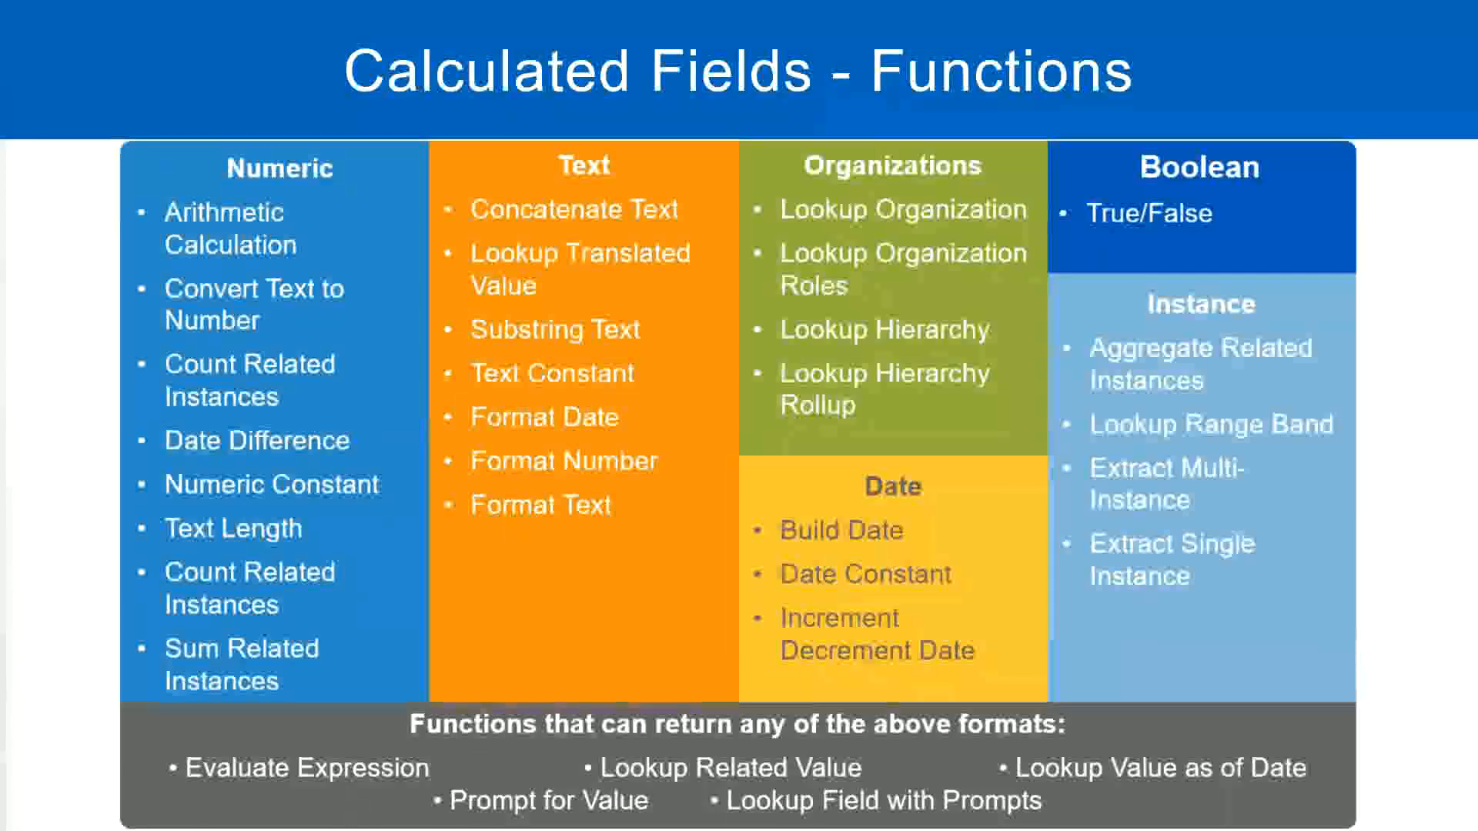
pyautogui.hotkey('alt', 'Tab')
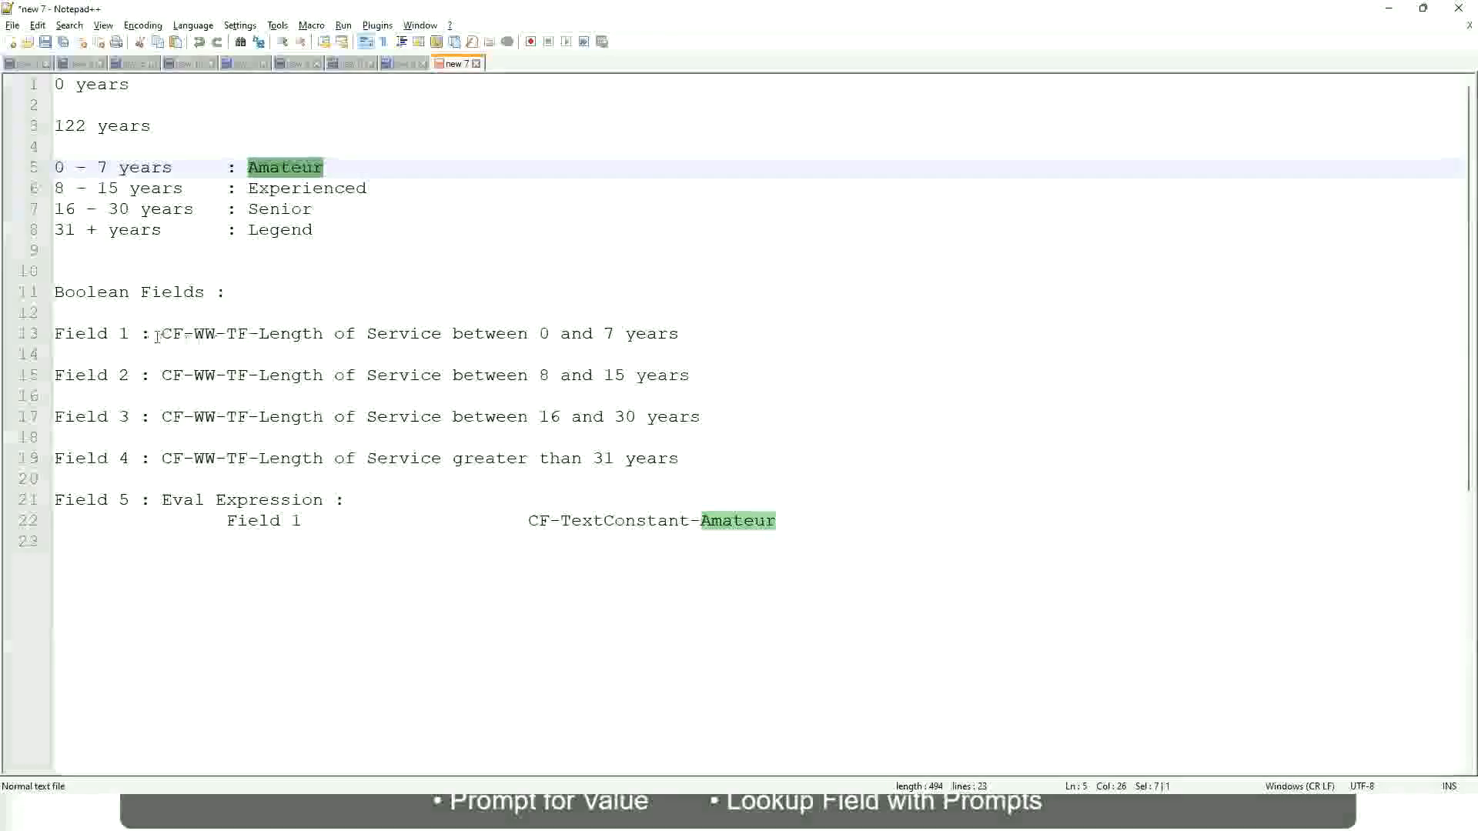
pyautogui.moveTo(167, 332); pyautogui.dragTo(681, 340)
pyautogui.hotkey('ctrl', 'c')
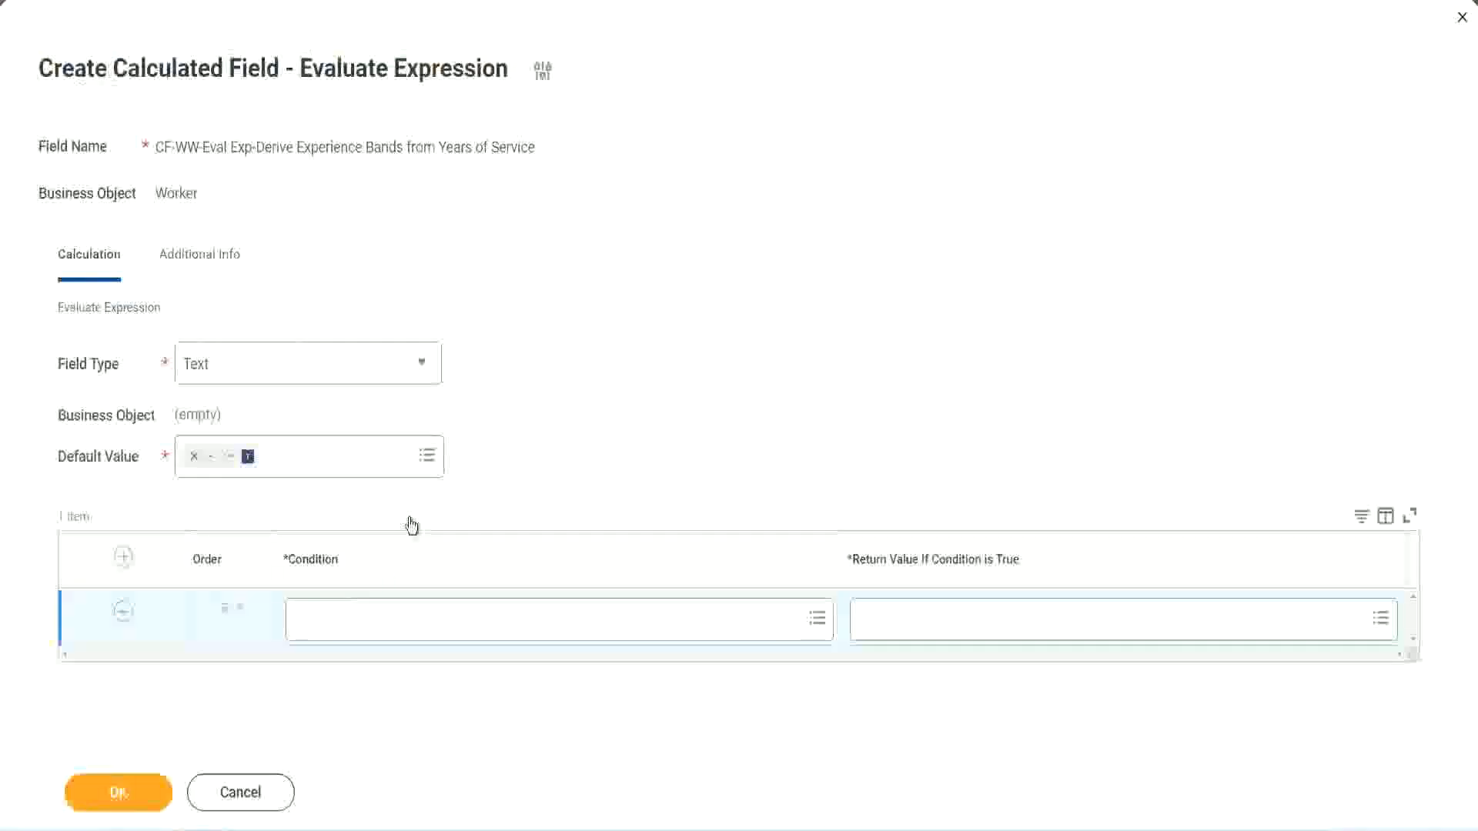
# Step: Set the first row's condition to the copied CF-WW-TF-Length of Service between 0 and 7 years field
pyautogui.click(377, 625)
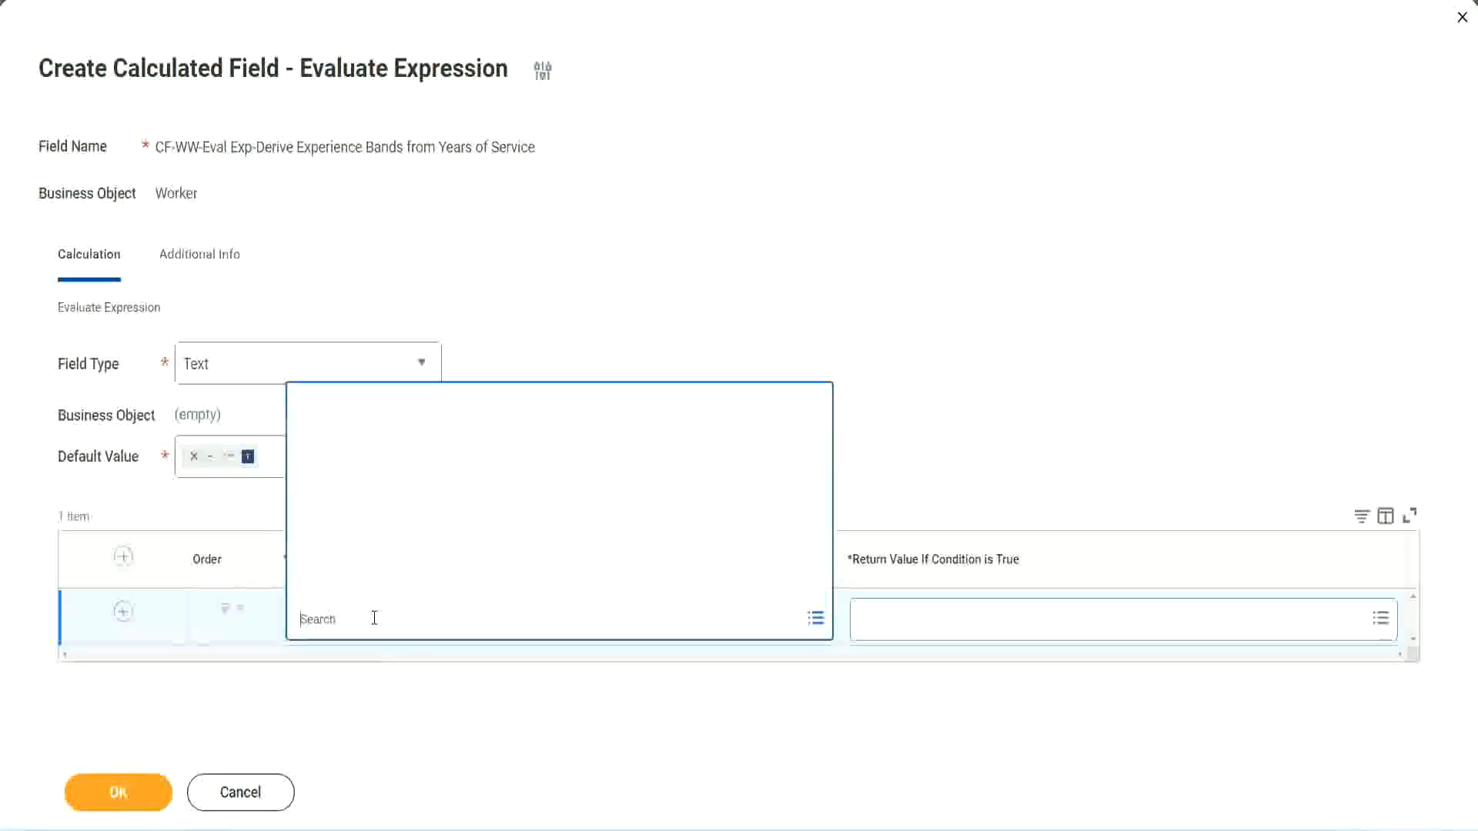
pyautogui.hotkey('ctrl', 'v')
pyautogui.press('Return')
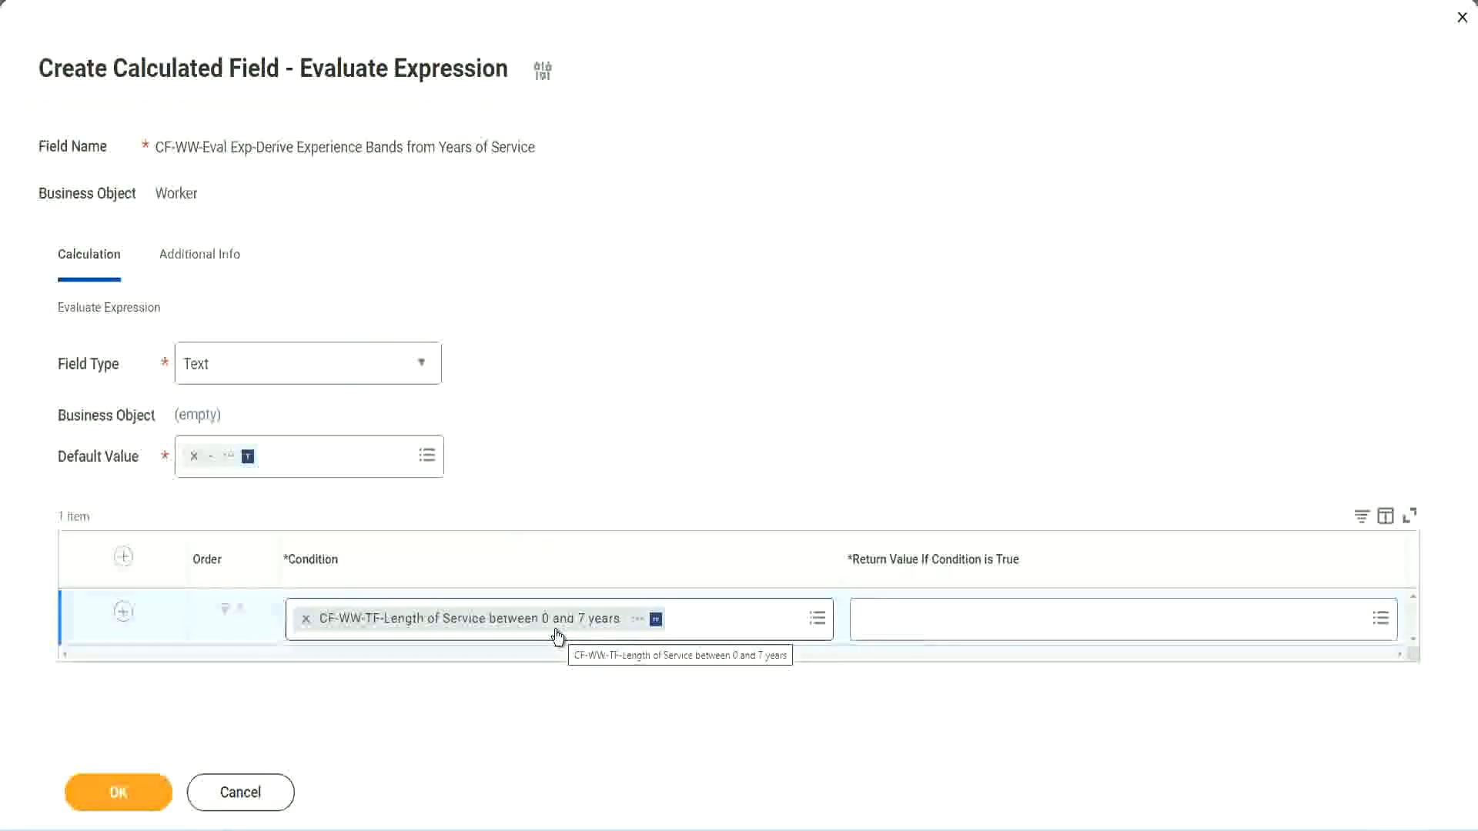
pyautogui.click(961, 632)
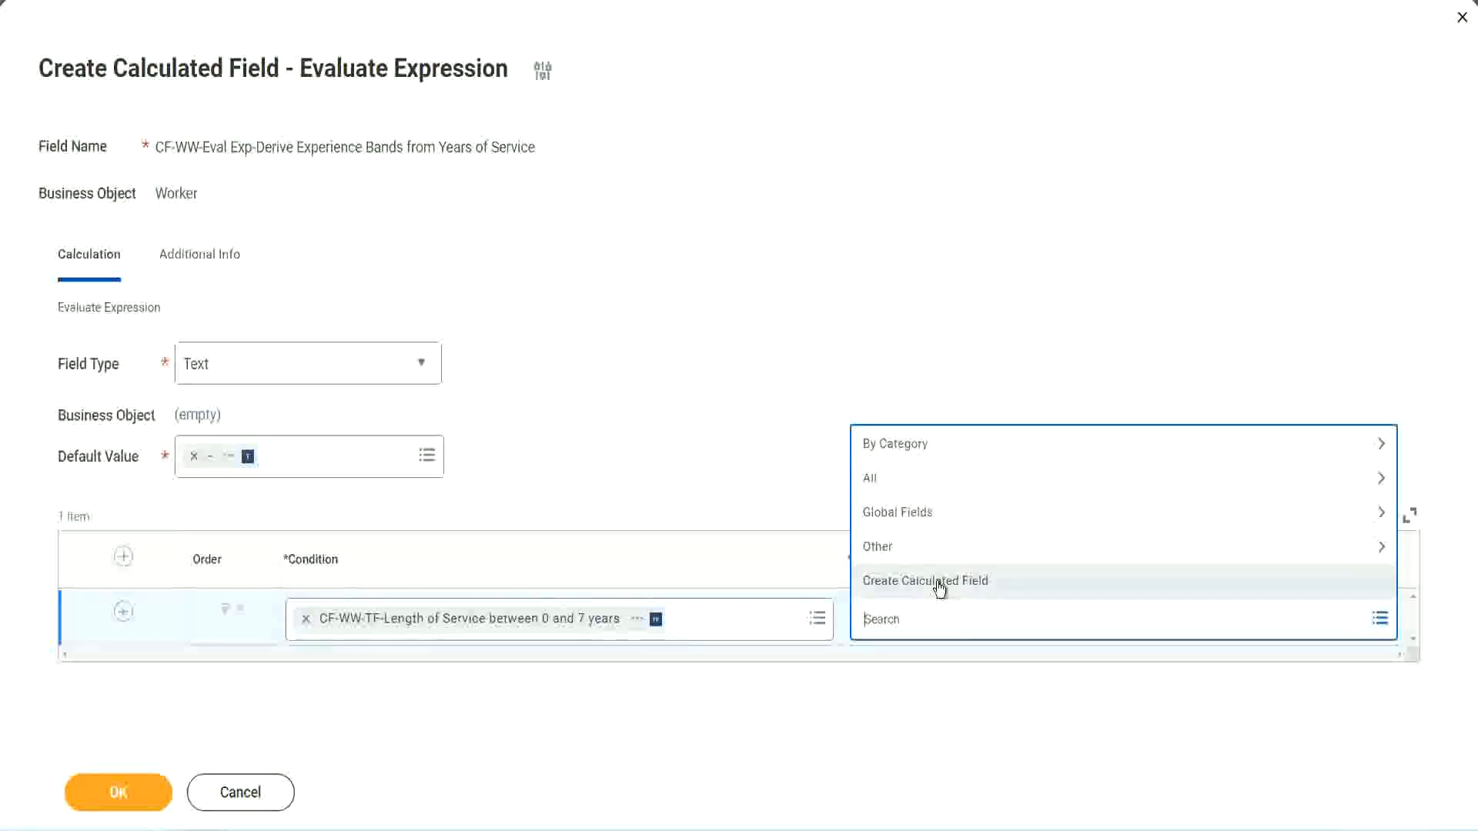
pyautogui.click(858, 383)
pyautogui.click(891, 630)
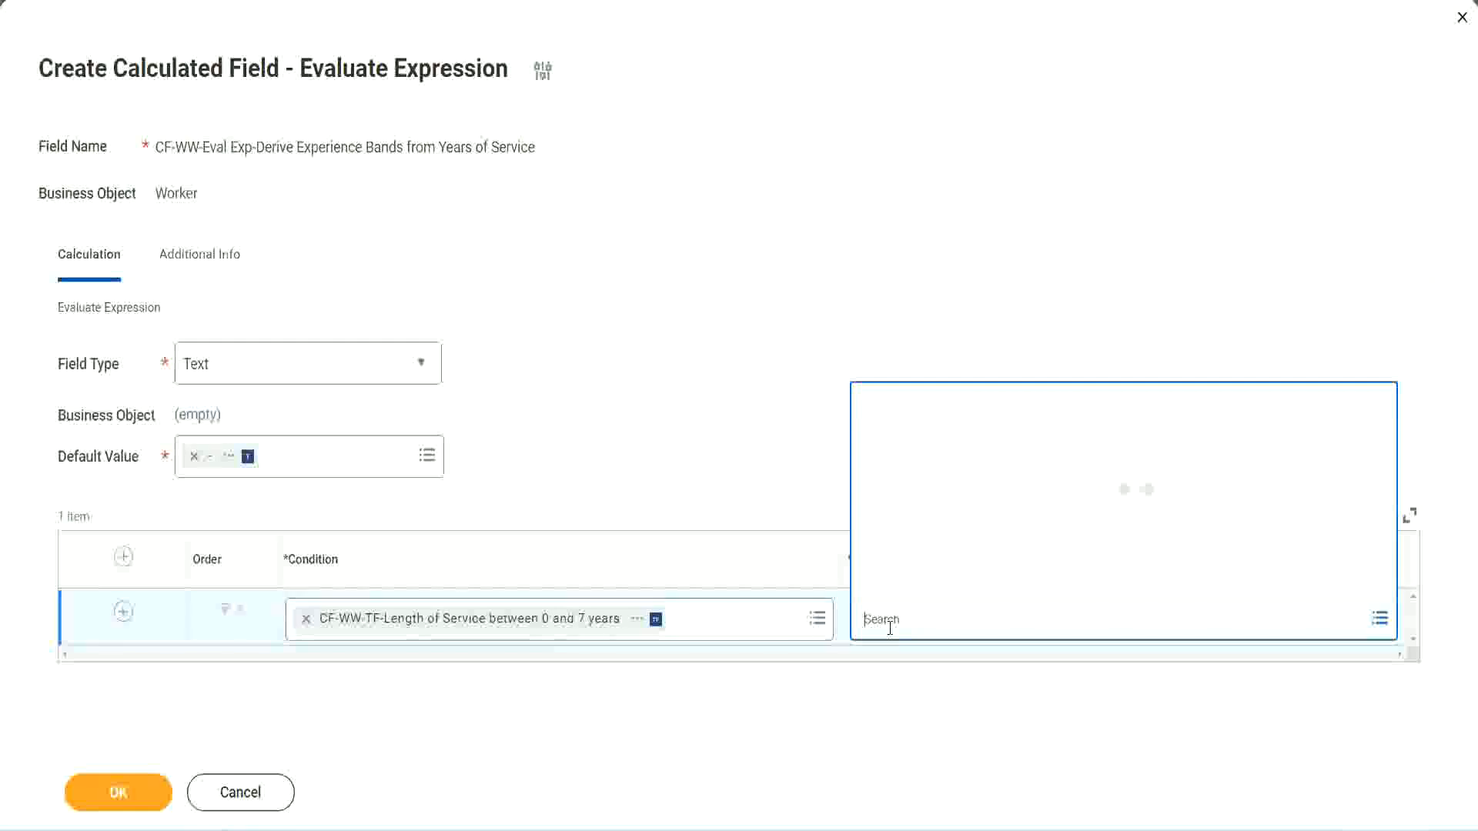
pyautogui.write('Amaterue')
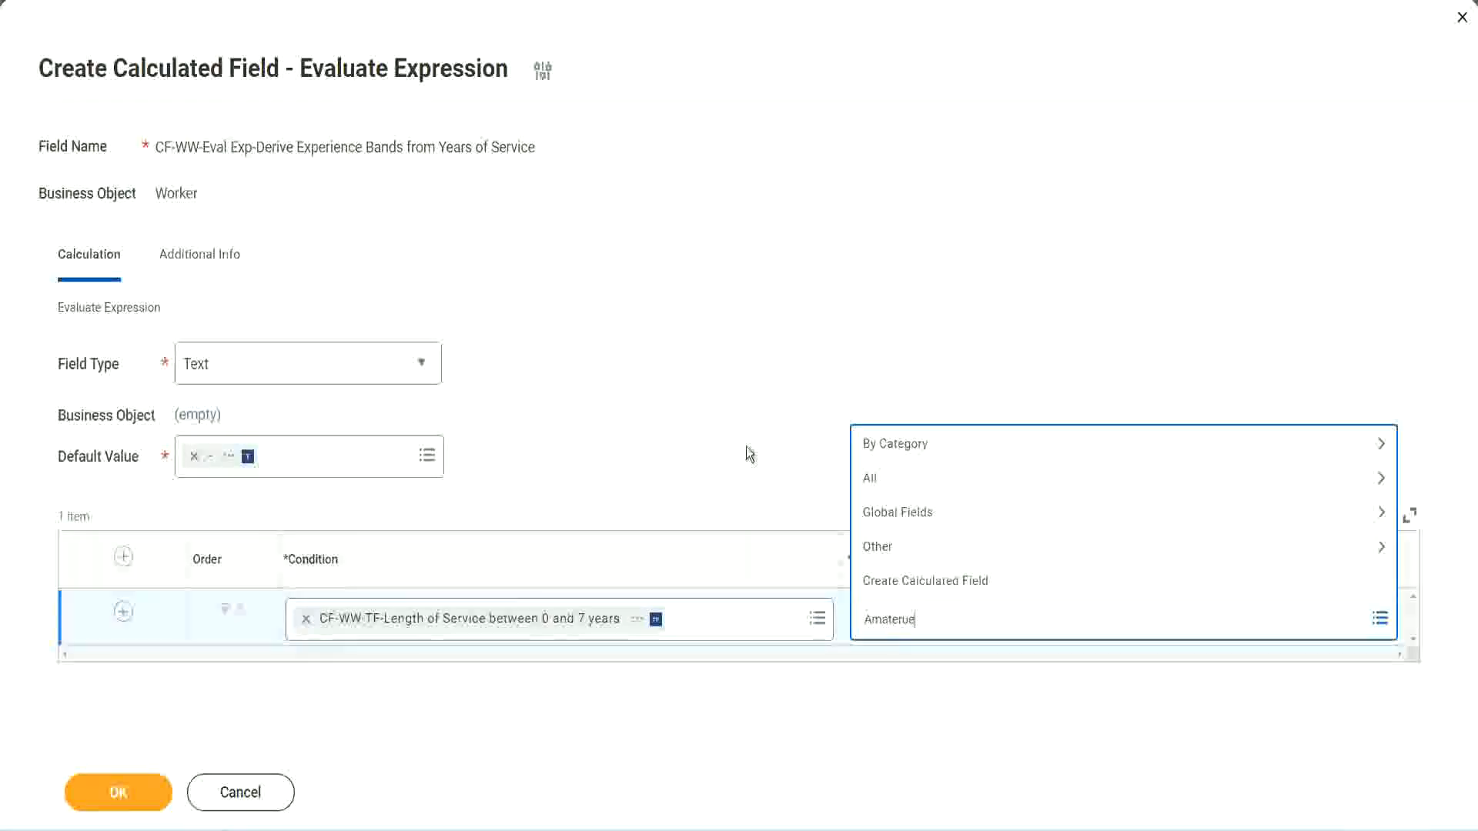
pyautogui.click(746, 446)
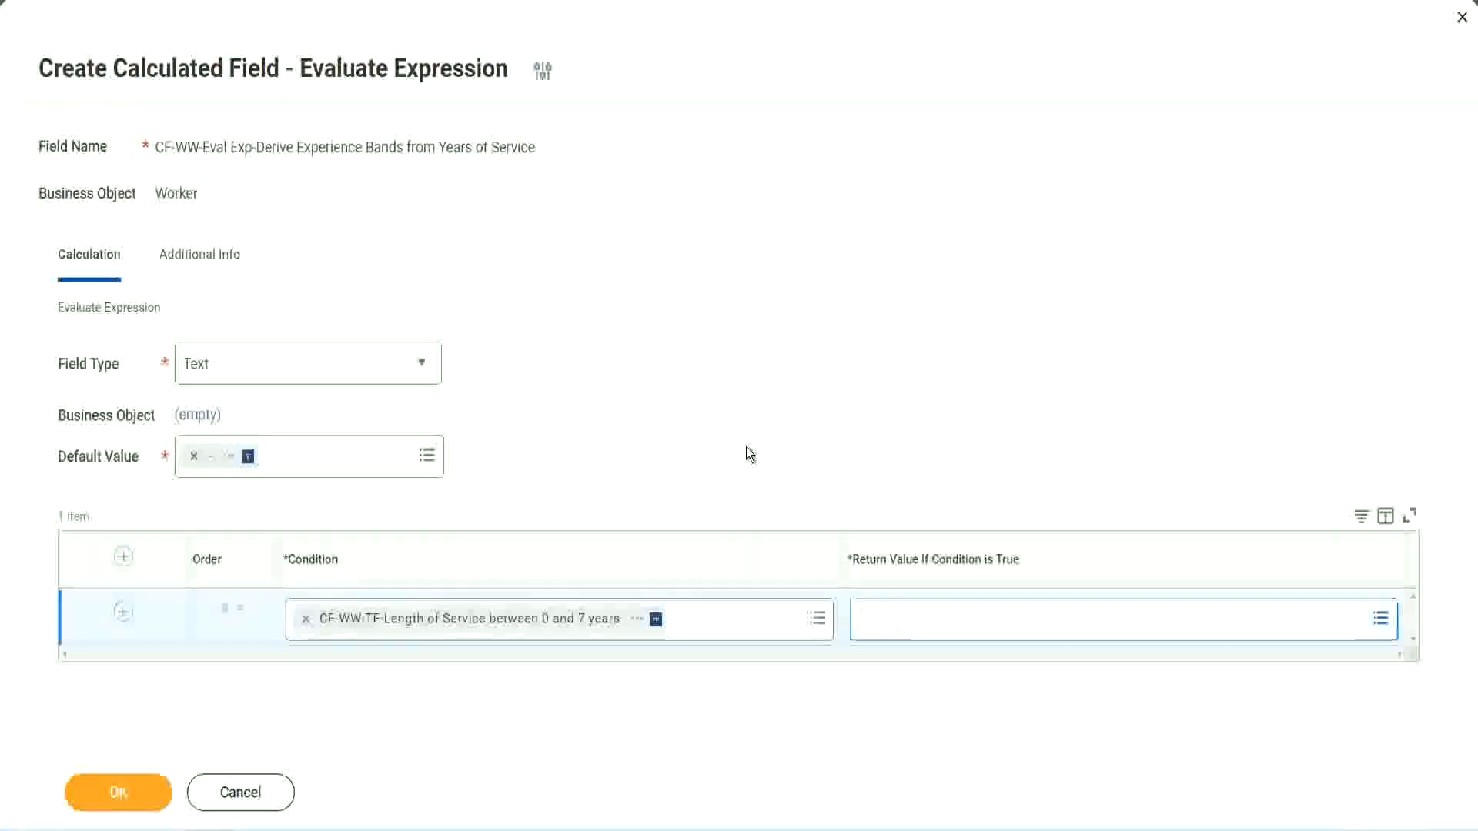
pyautogui.click(932, 633)
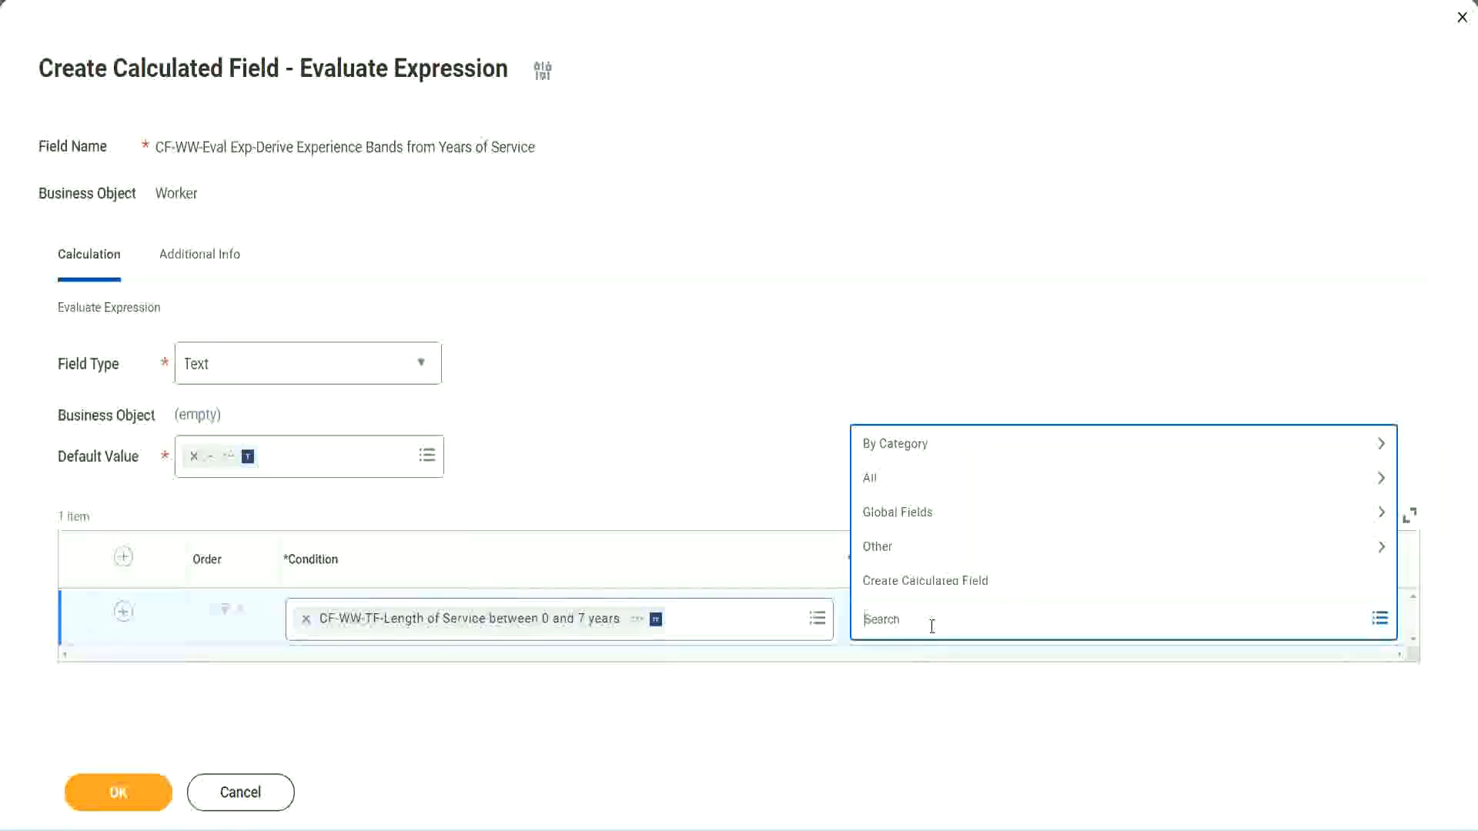
pyautogui.click(747, 454)
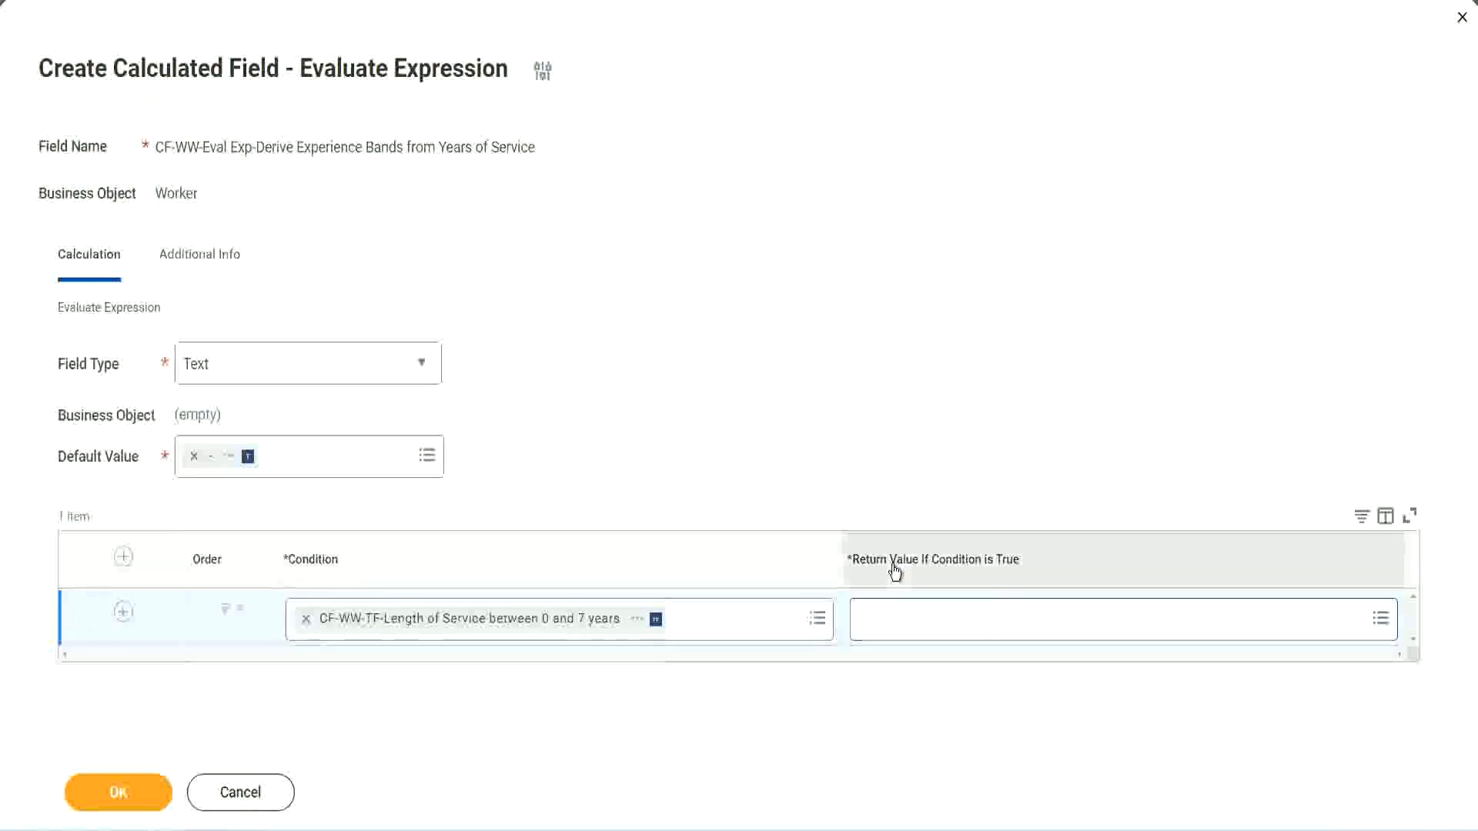
# Step: Start a new calculated field for the first row's return value and name it CF-WW-TC-Amateur
pyautogui.click(959, 624)
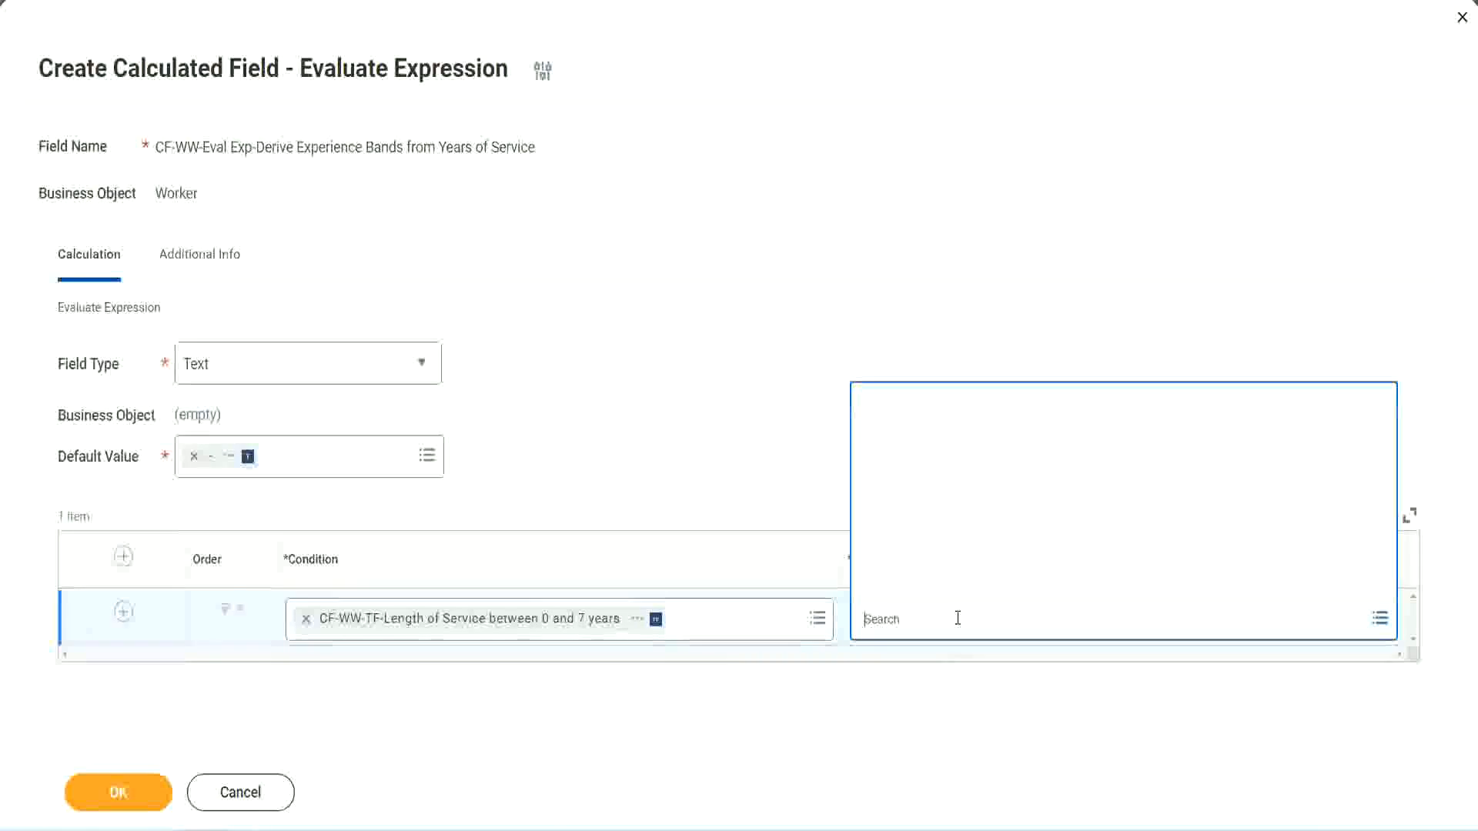
pyautogui.click(947, 587)
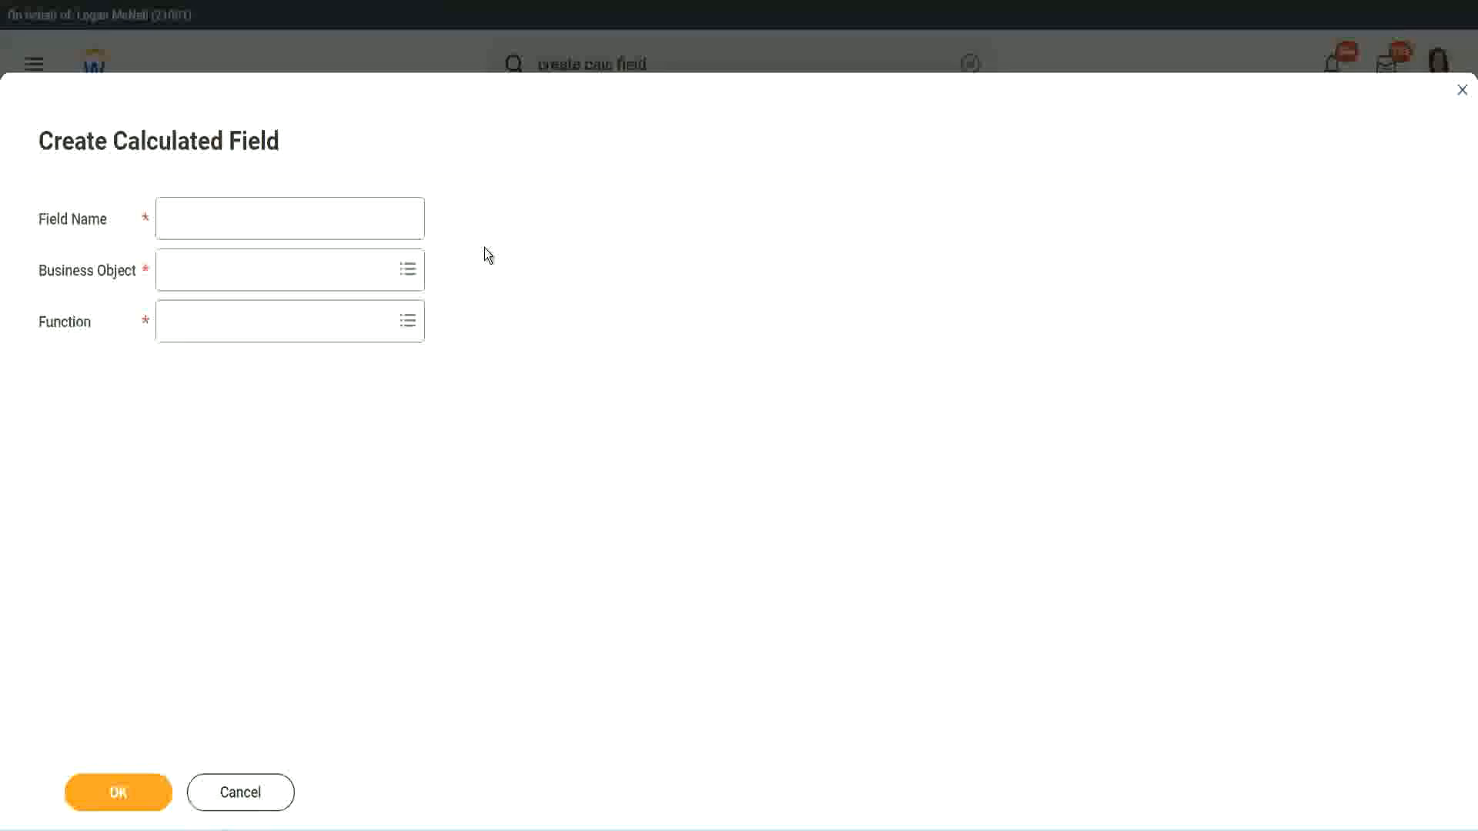
pyautogui.click(182, 219)
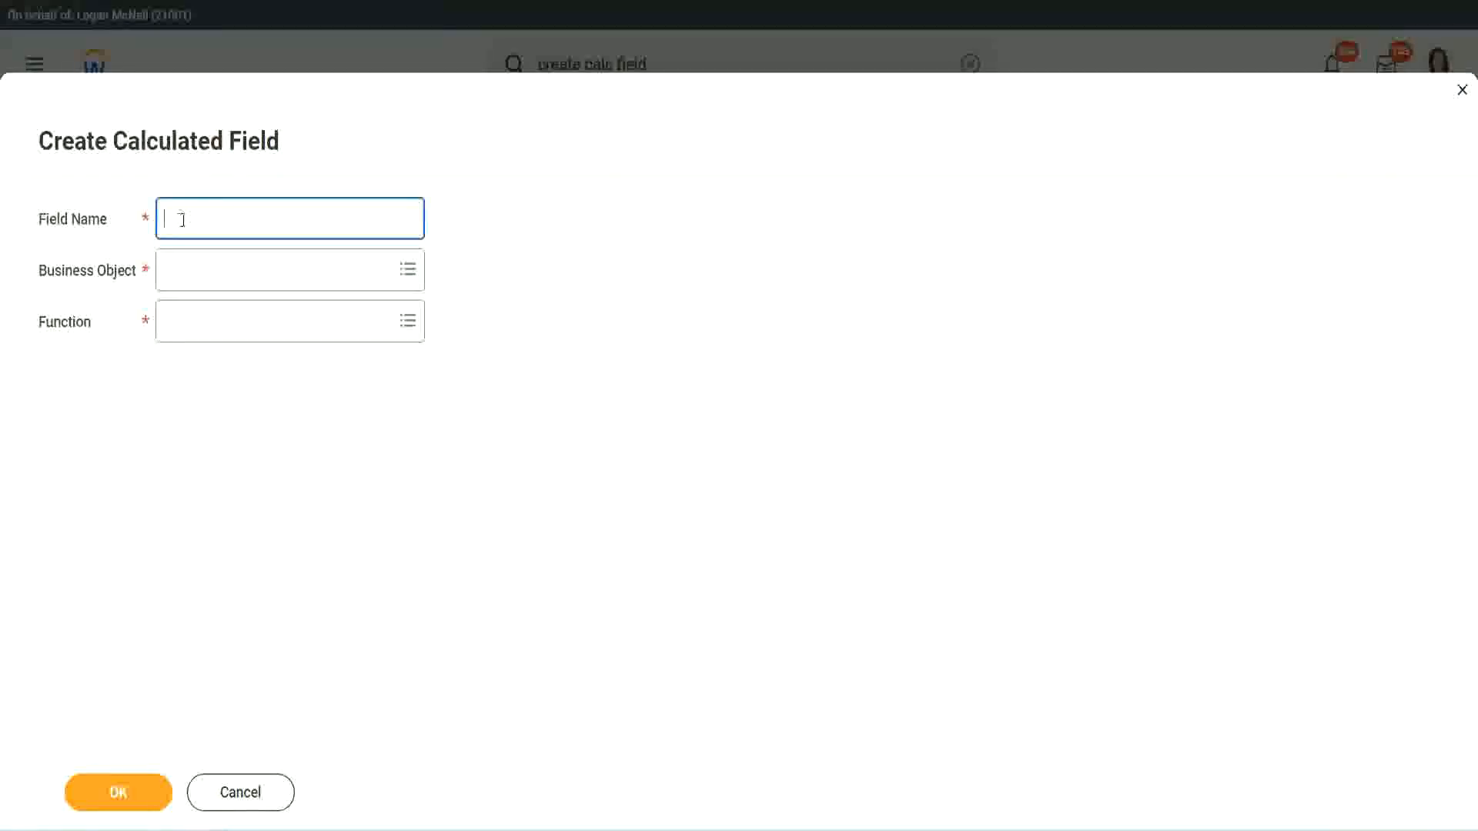
pyautogui.write('CF-TC-Am')
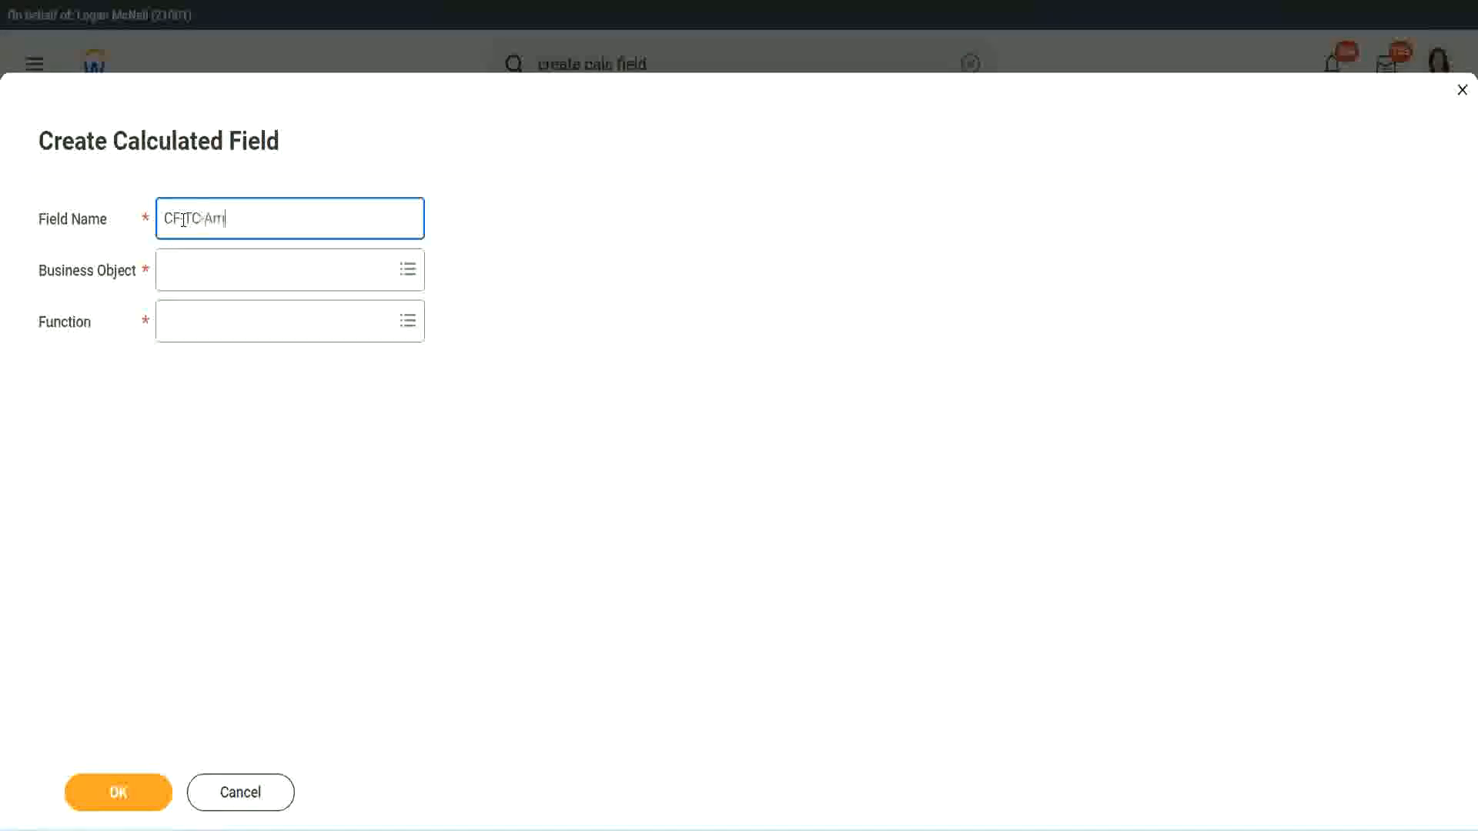
pyautogui.write('ateur')
pyautogui.click(183, 219)
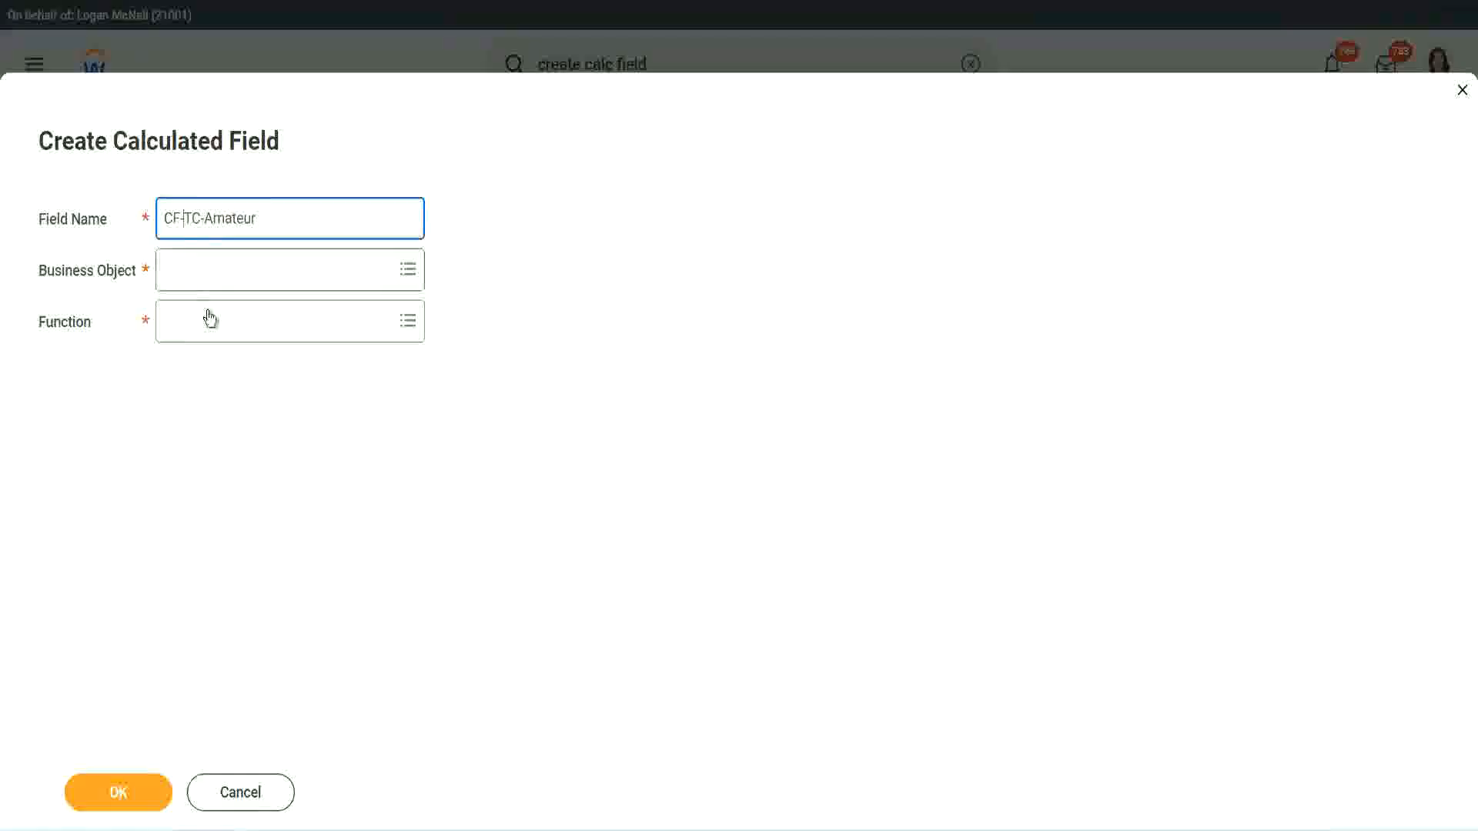
pyautogui.write('WW-')
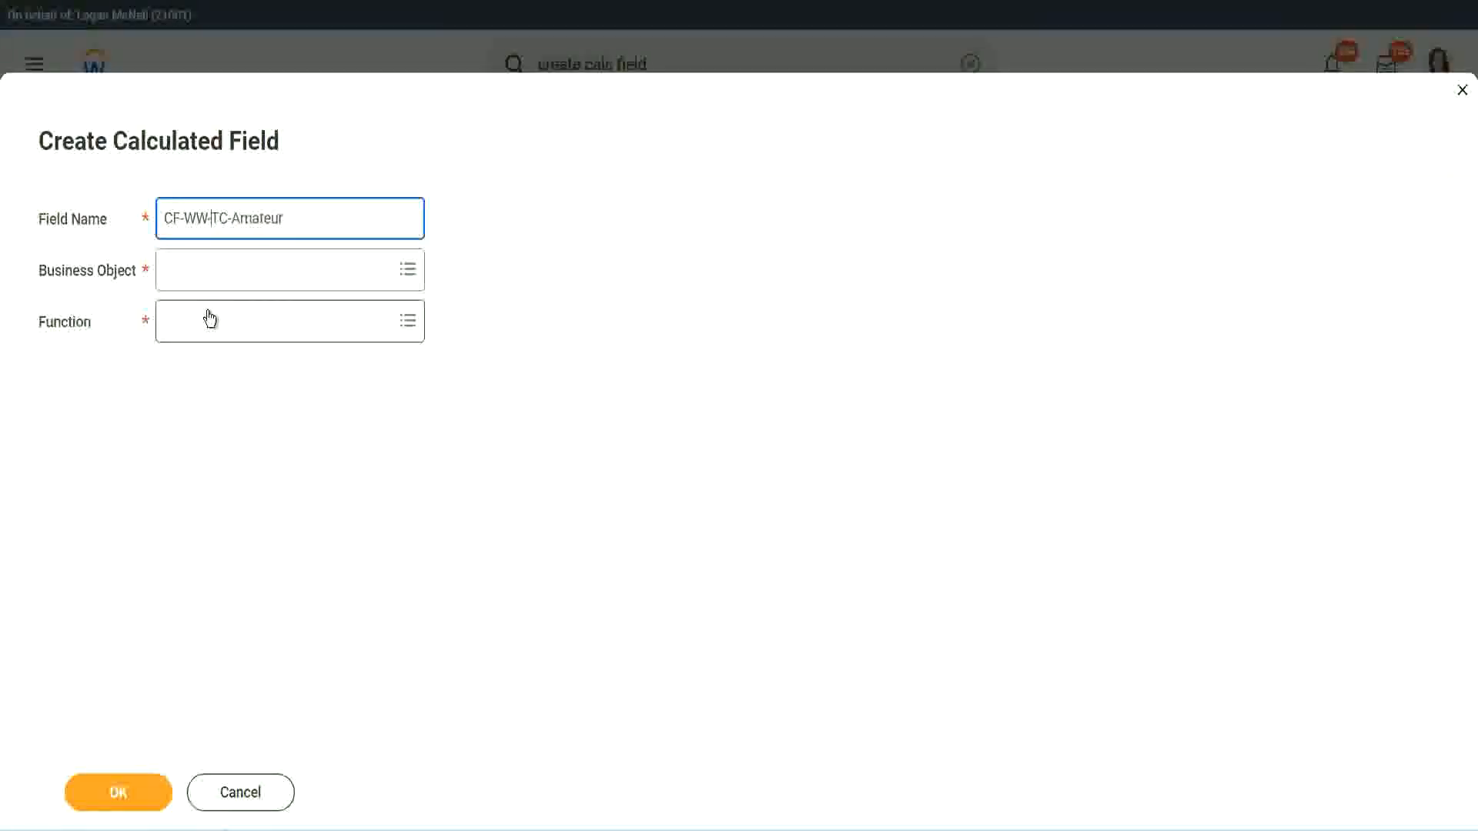
# Step: Set the new calculated field's business object to Global
pyautogui.click(209, 269)
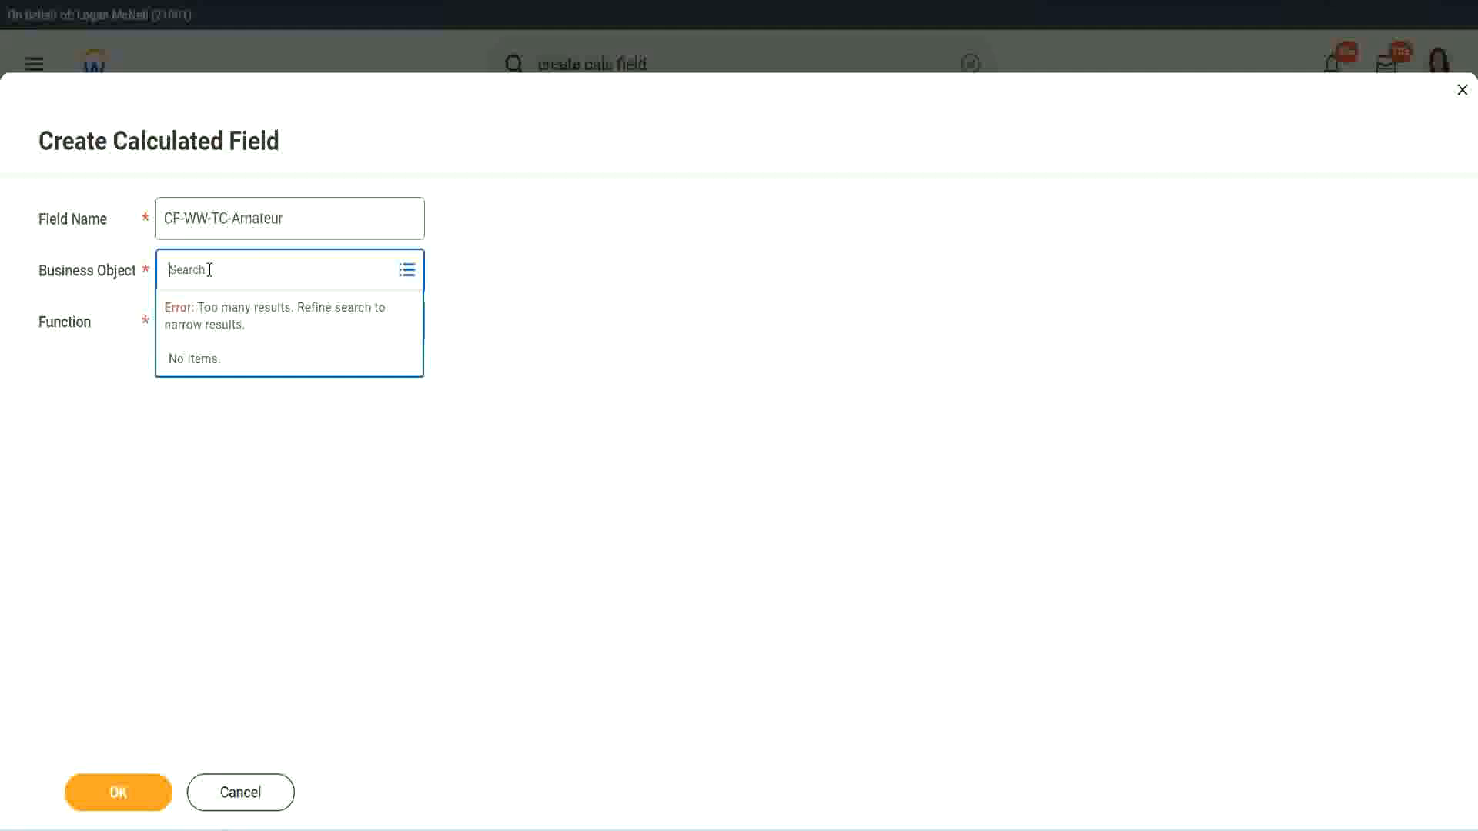
pyautogui.write('worker')
pyautogui.press('BackSpace')
pyautogui.write('global')
pyautogui.press('Return')
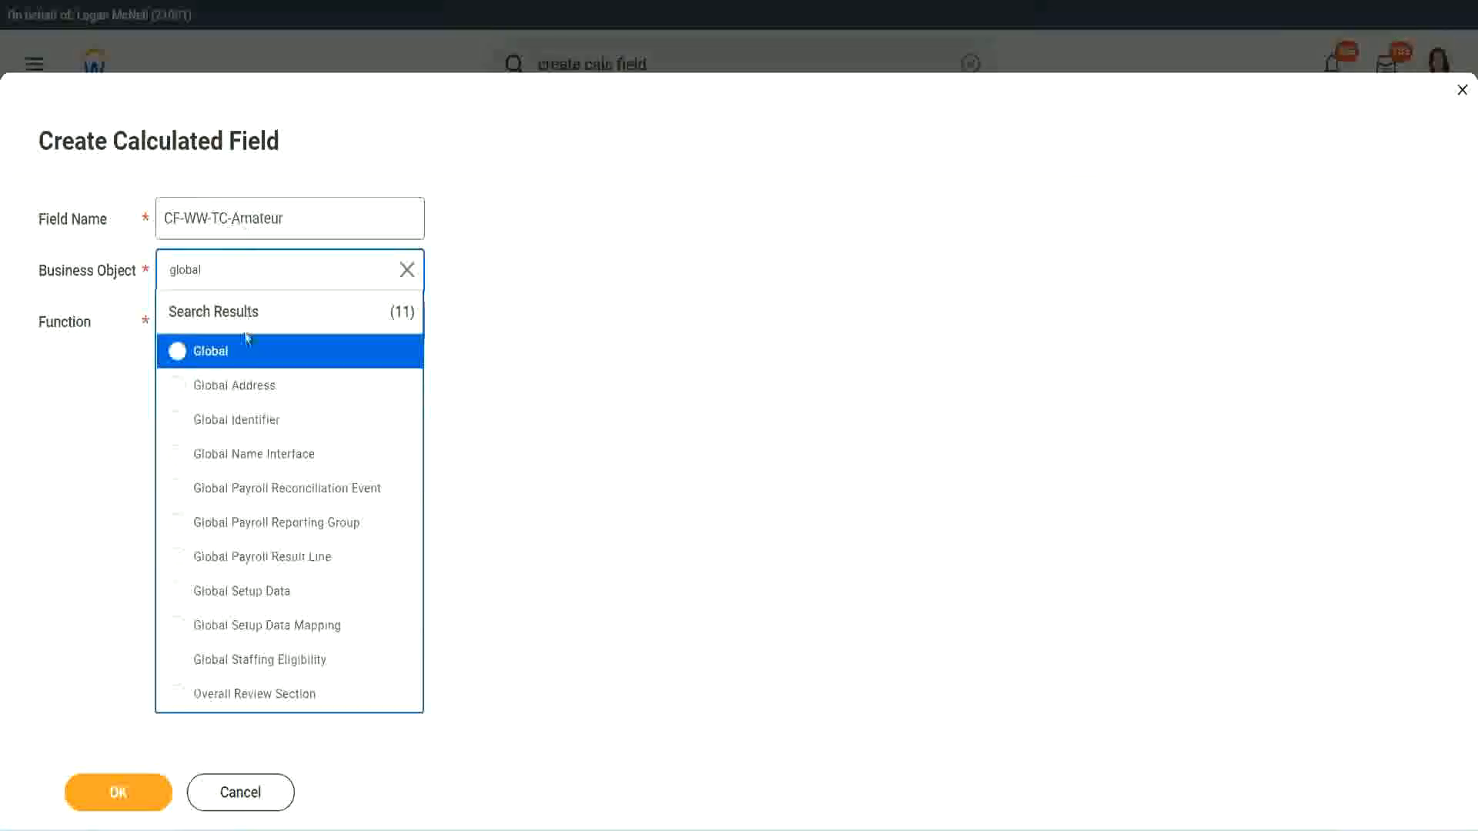
pyautogui.click(231, 355)
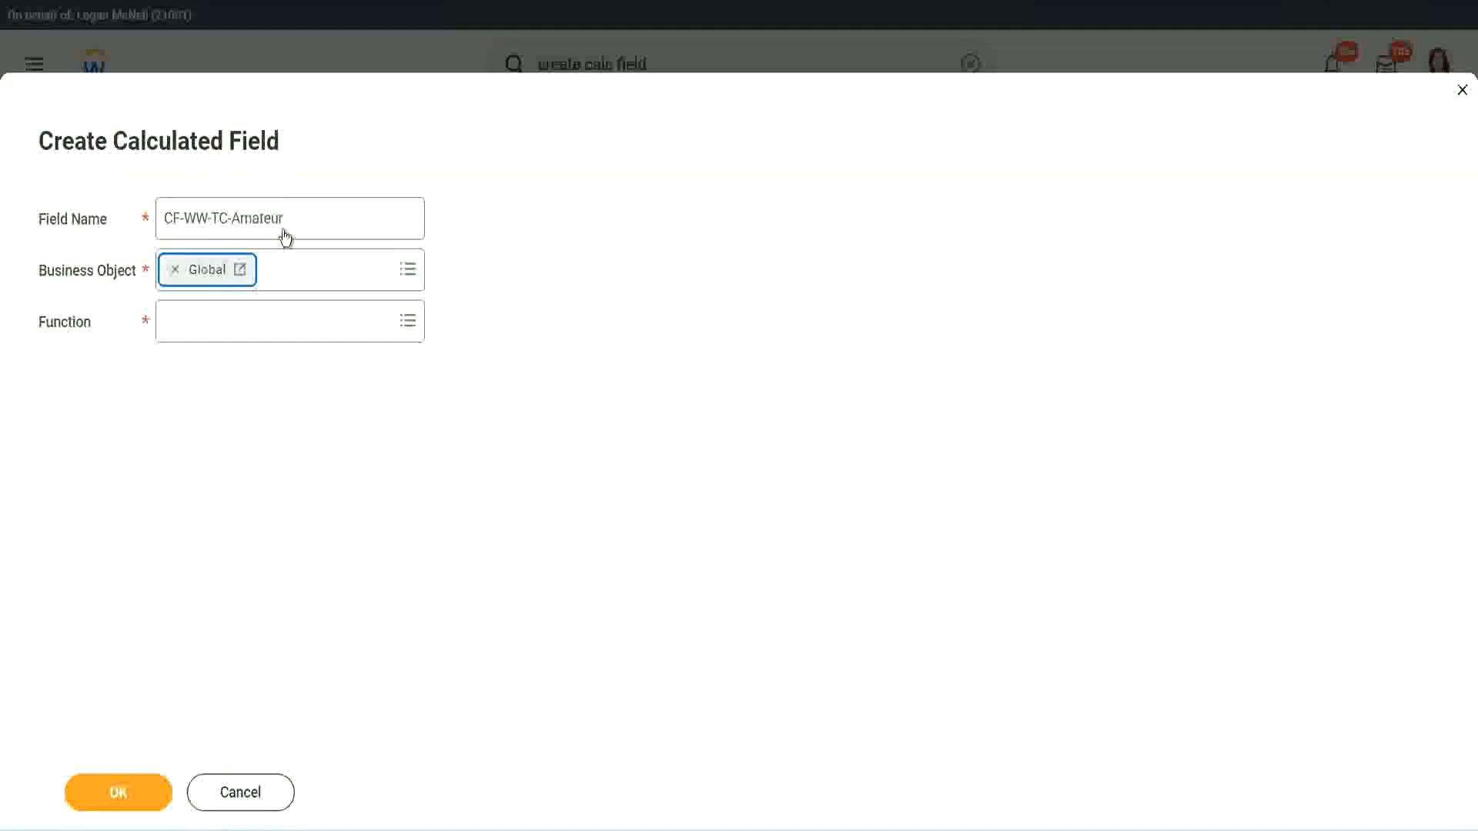
pyautogui.tripleClick(382, 207)
pyautogui.click(329, 220)
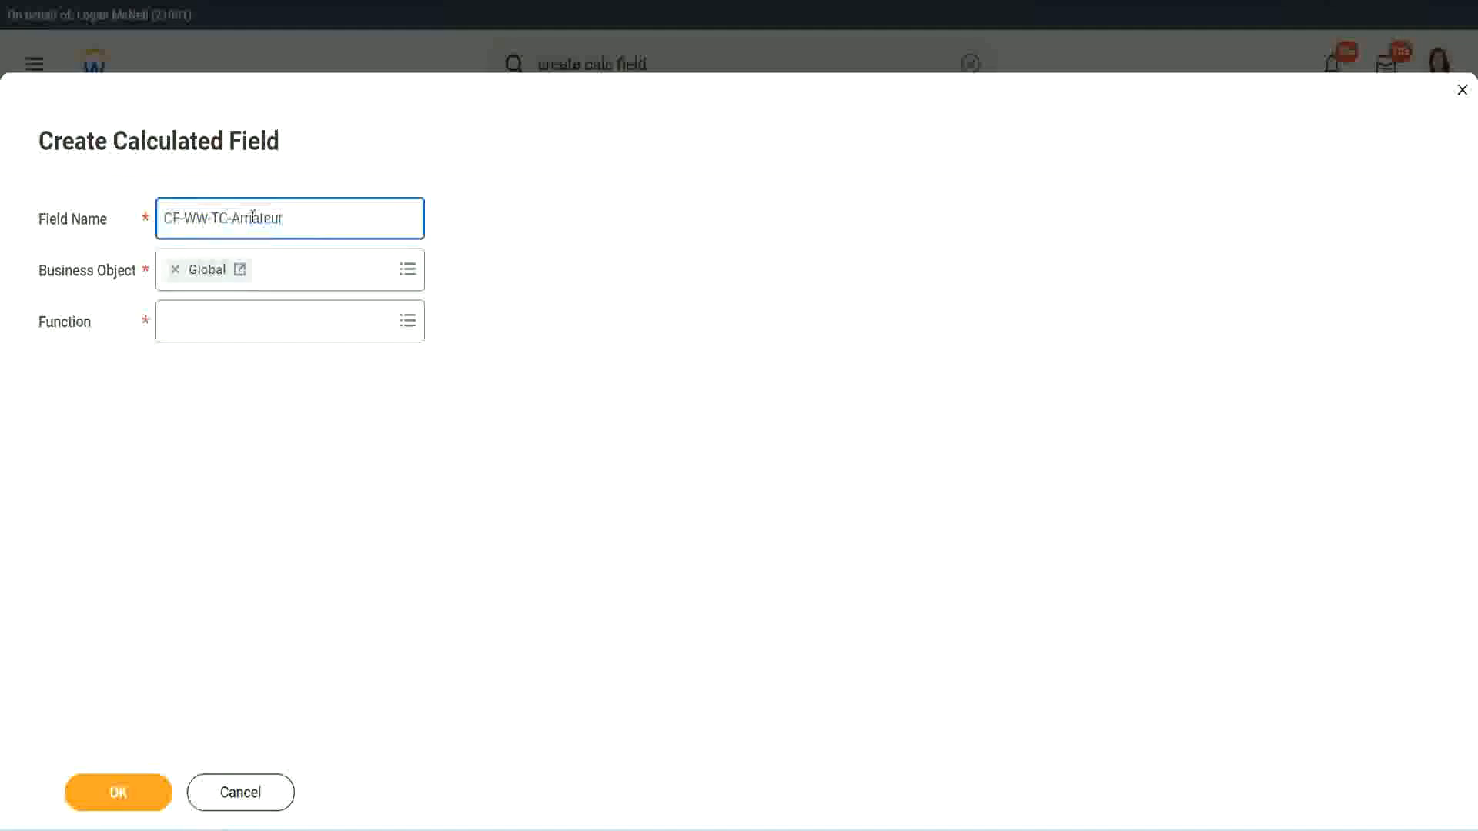
pyautogui.doubleClick(258, 218)
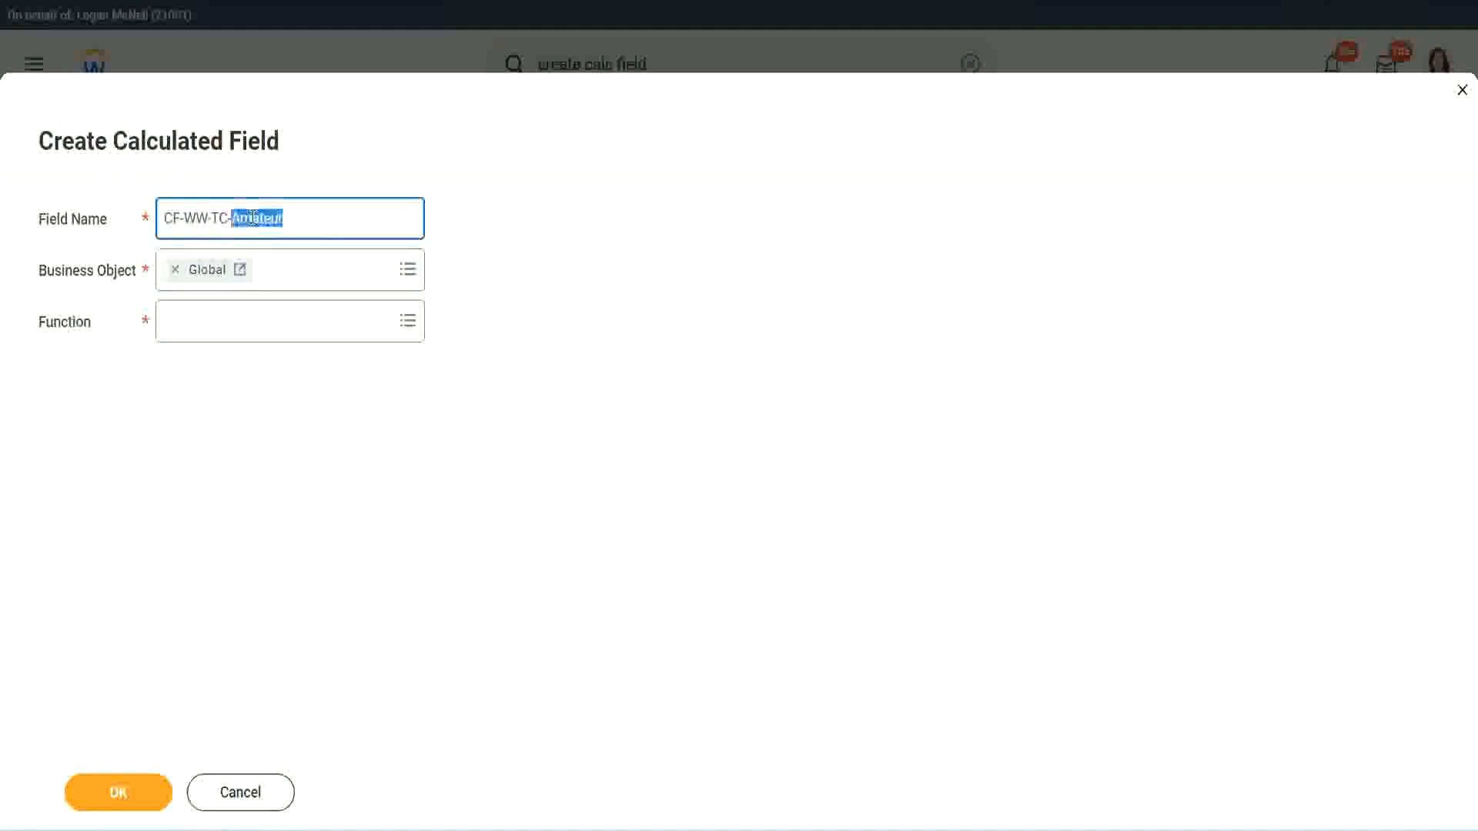
pyautogui.click(306, 215)
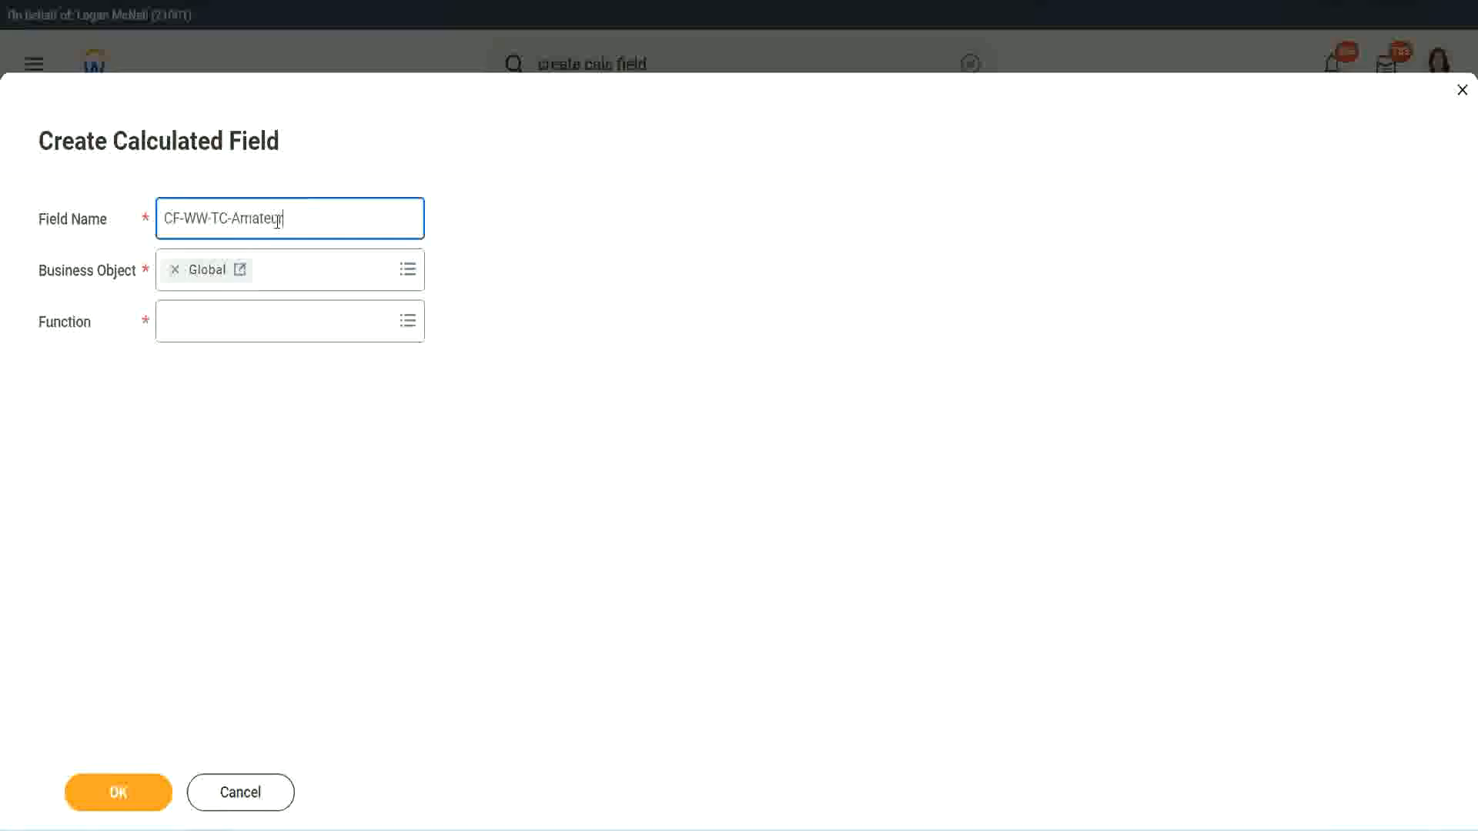
pyautogui.doubleClick(276, 219)
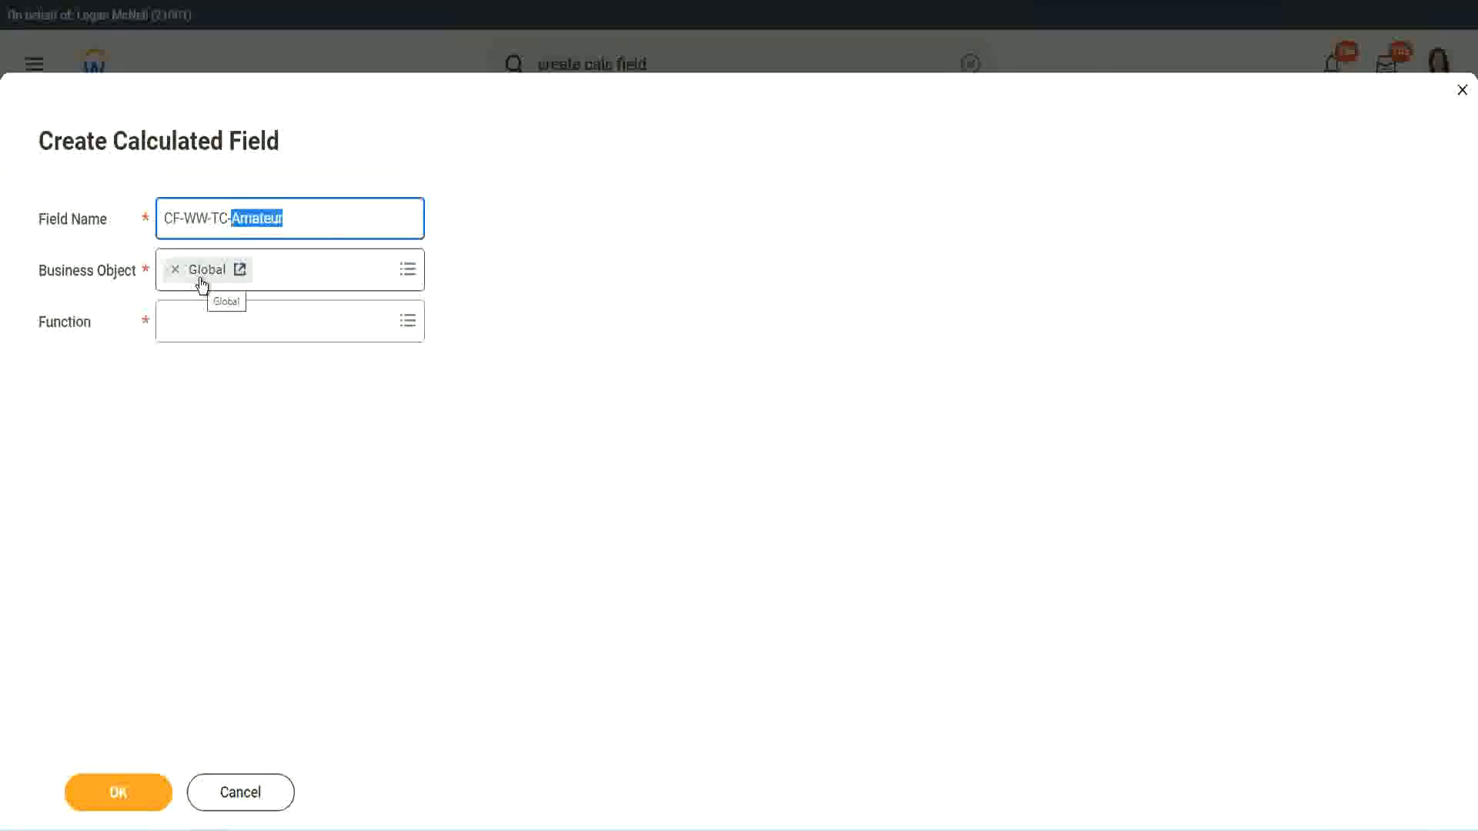
# Step: Choose Text Constant as the function of the new calculated field
pyautogui.click(205, 320)
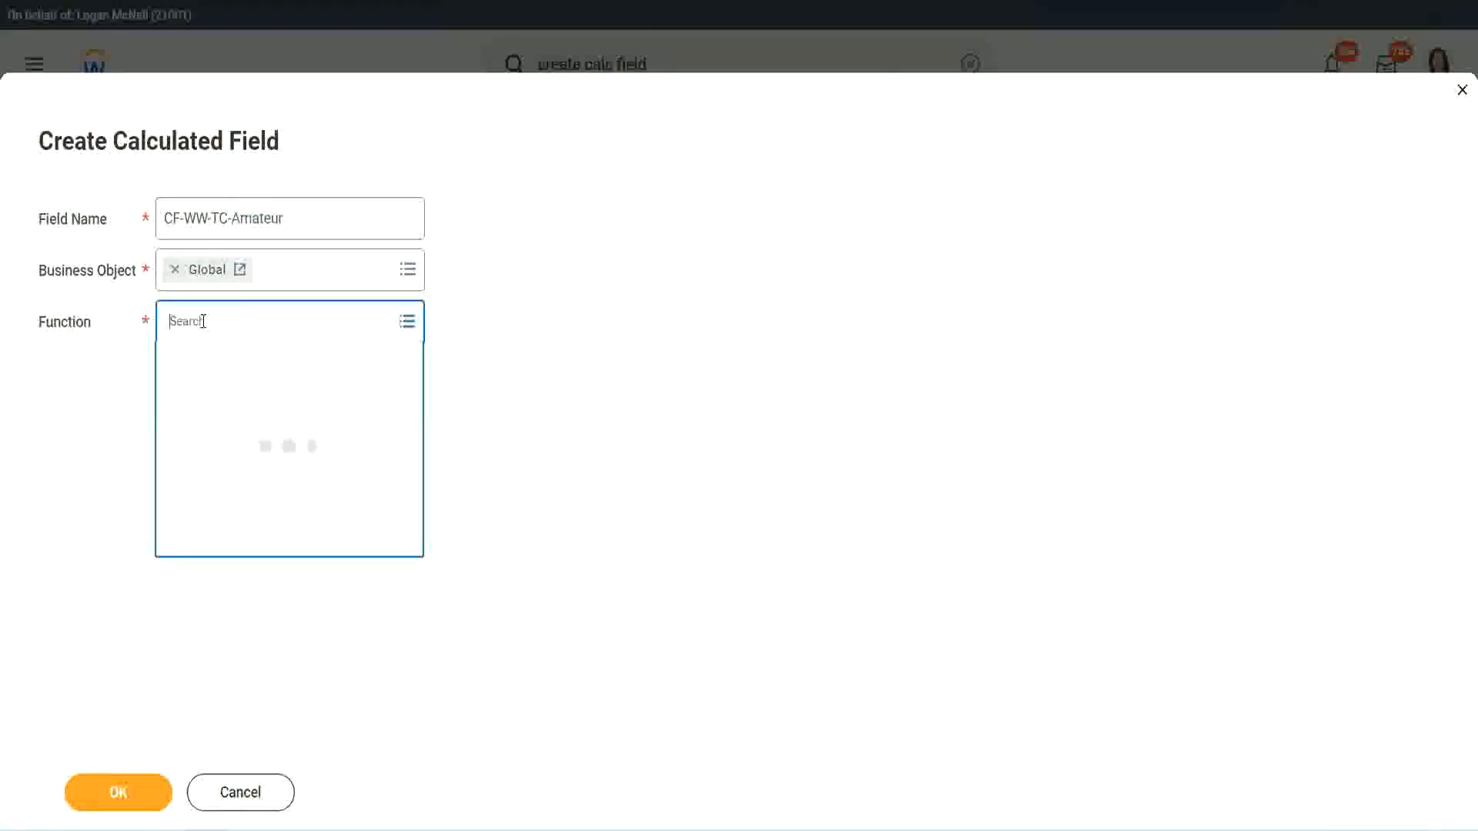
pyautogui.write('text cal')
pyautogui.write('s')
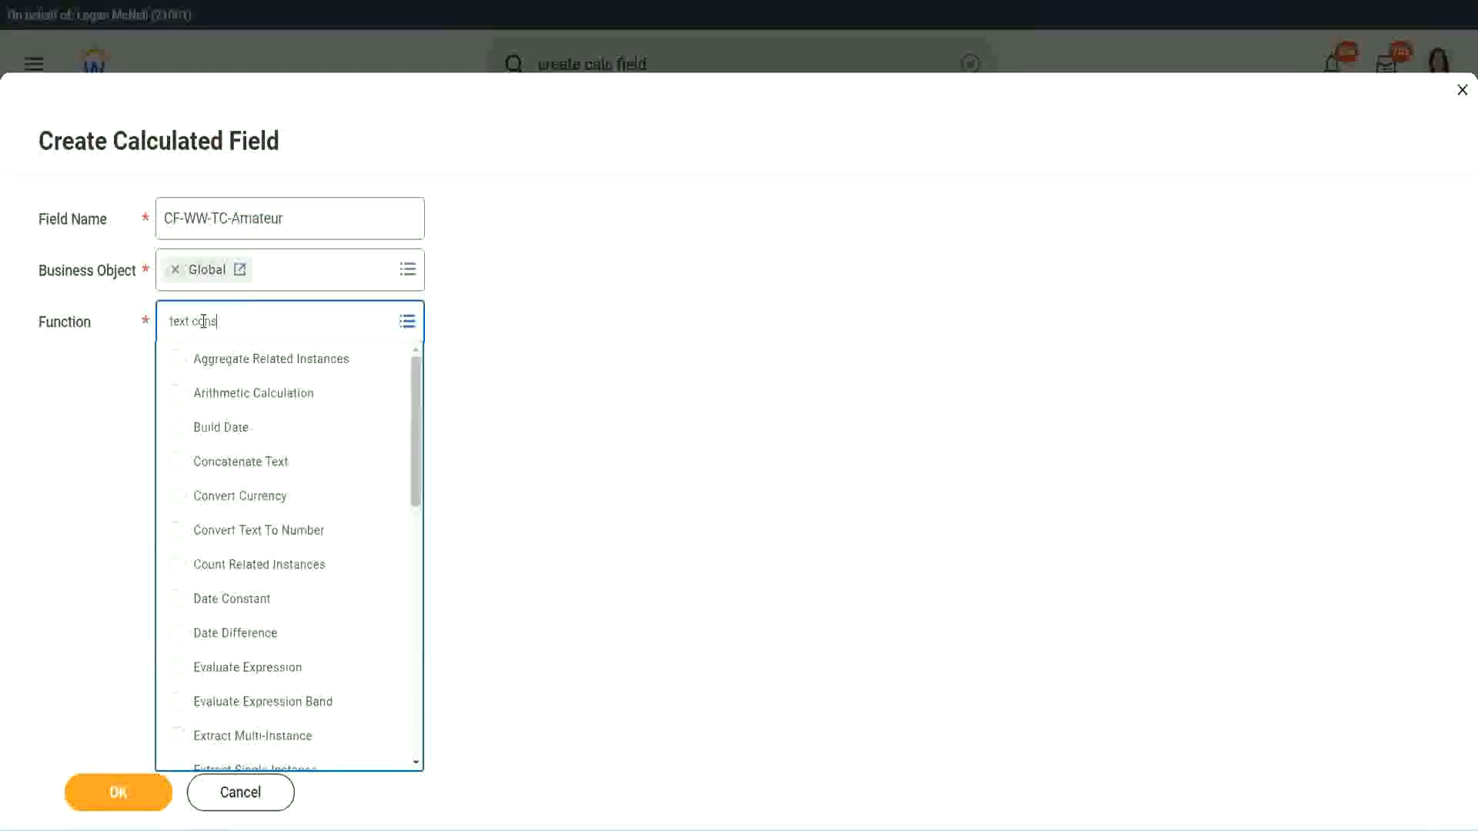
pyautogui.write('t')
pyautogui.press('Return')
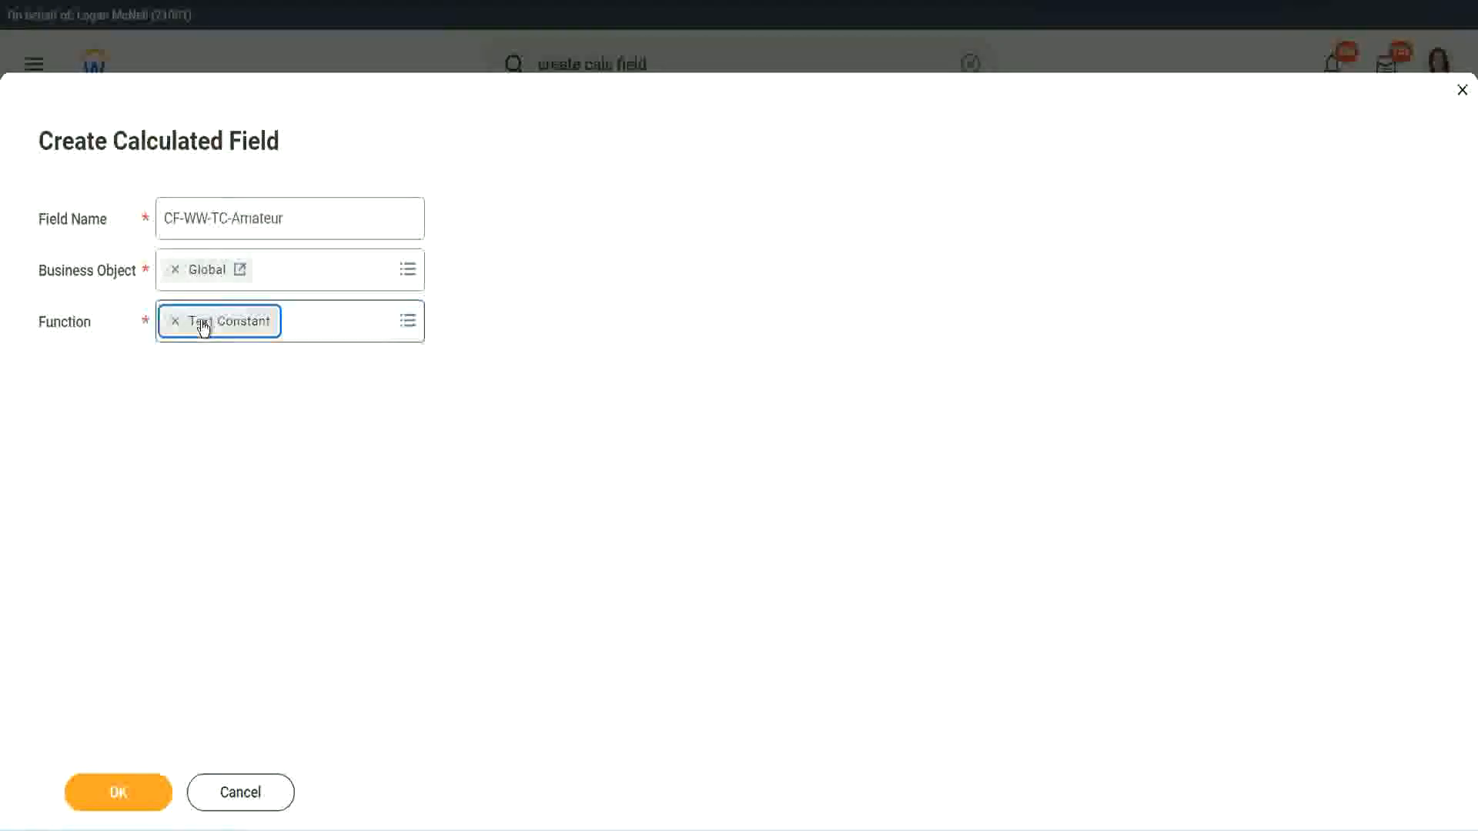
# Step: Proceed to the field's definition, set its text constant to Amateur, and save it as the return value
pyautogui.click(124, 802)
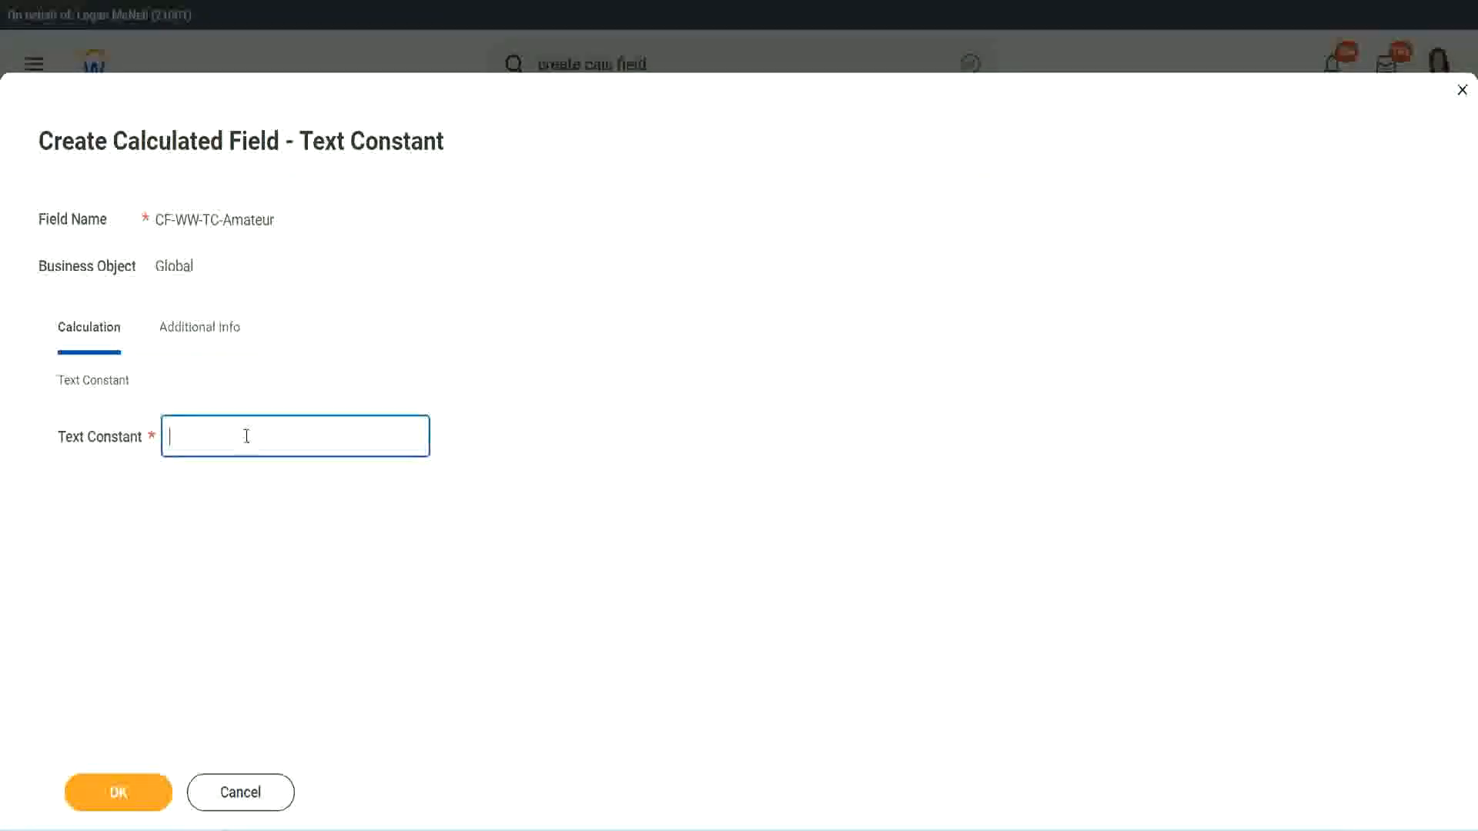
pyautogui.write('Amateur')
pyautogui.click(117, 793)
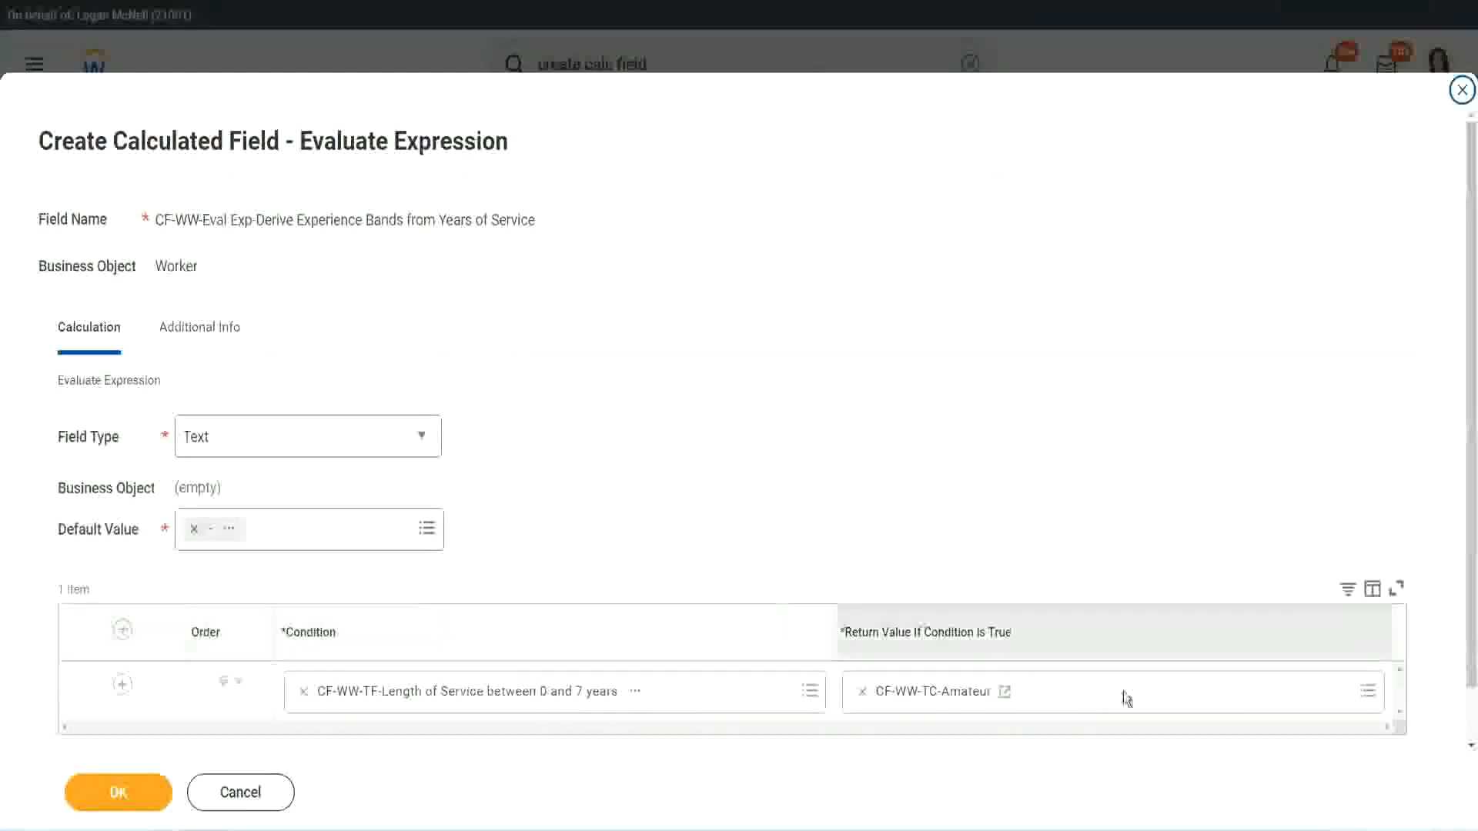
# Step: Copy the text of the CF-WW-TC-Amateur return value and add two empty condition rows below the first
pyautogui.rightClick(917, 694)
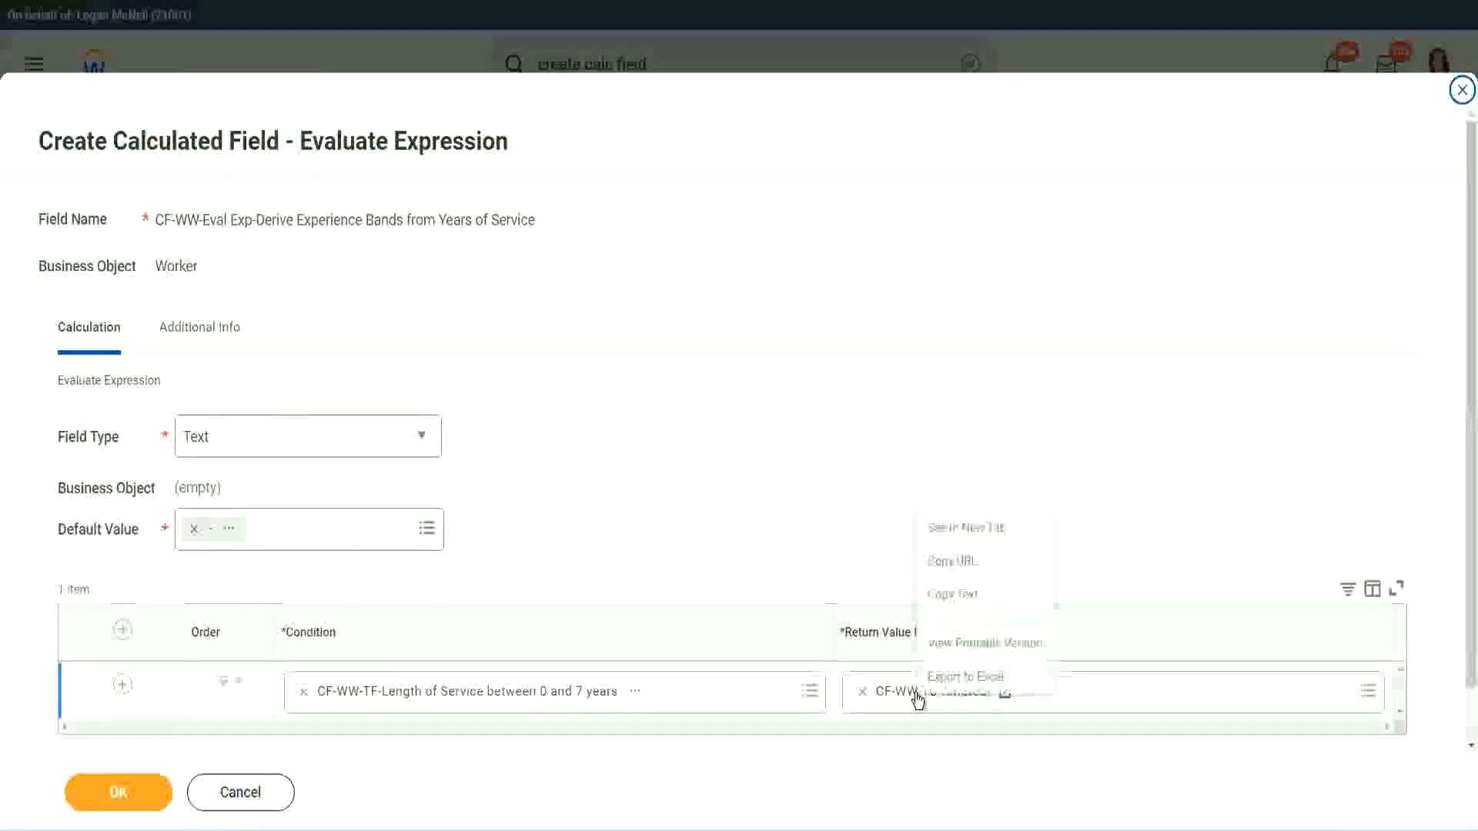
pyautogui.click(968, 595)
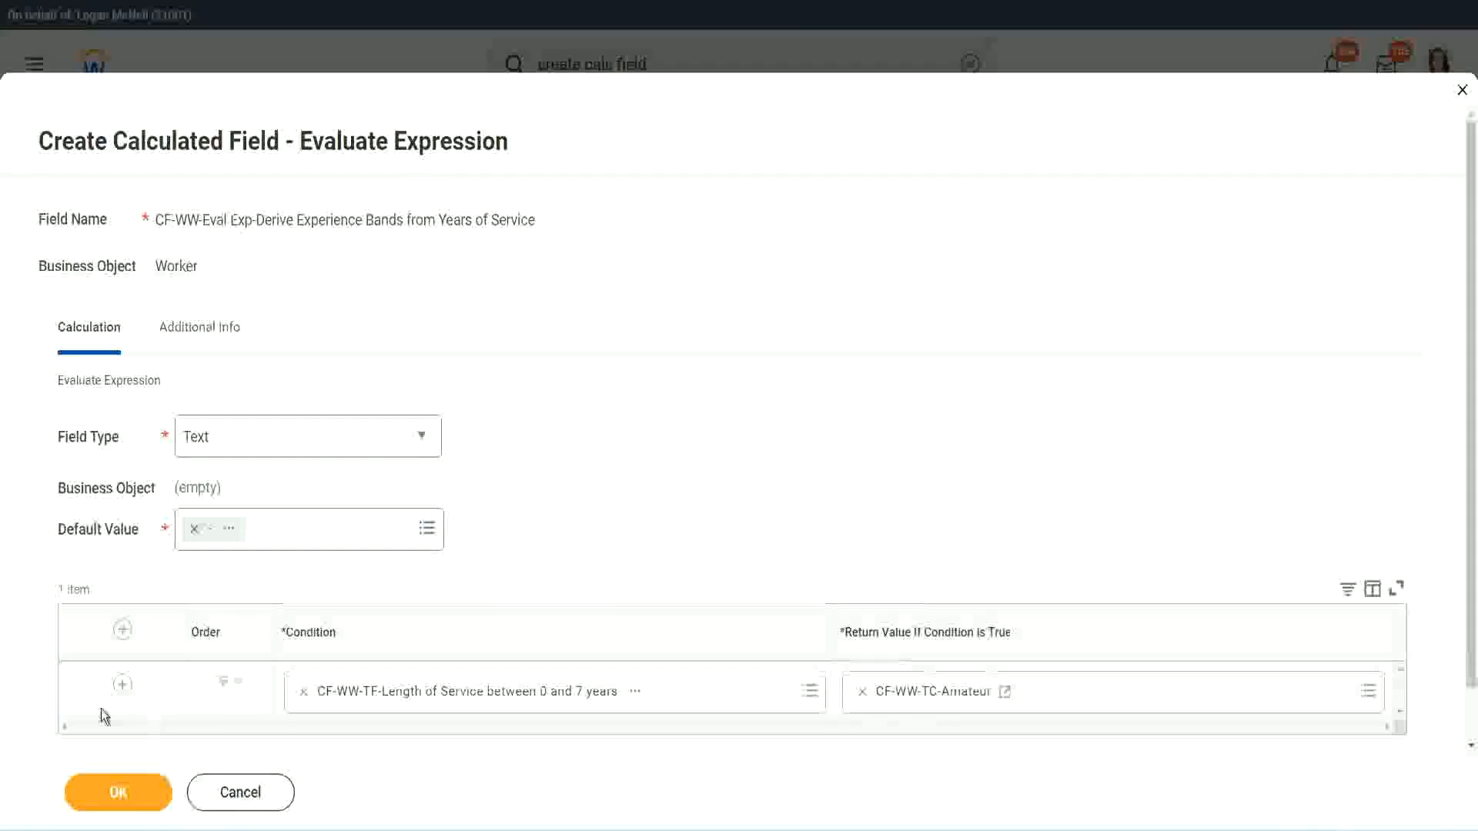
pyautogui.click(122, 686)
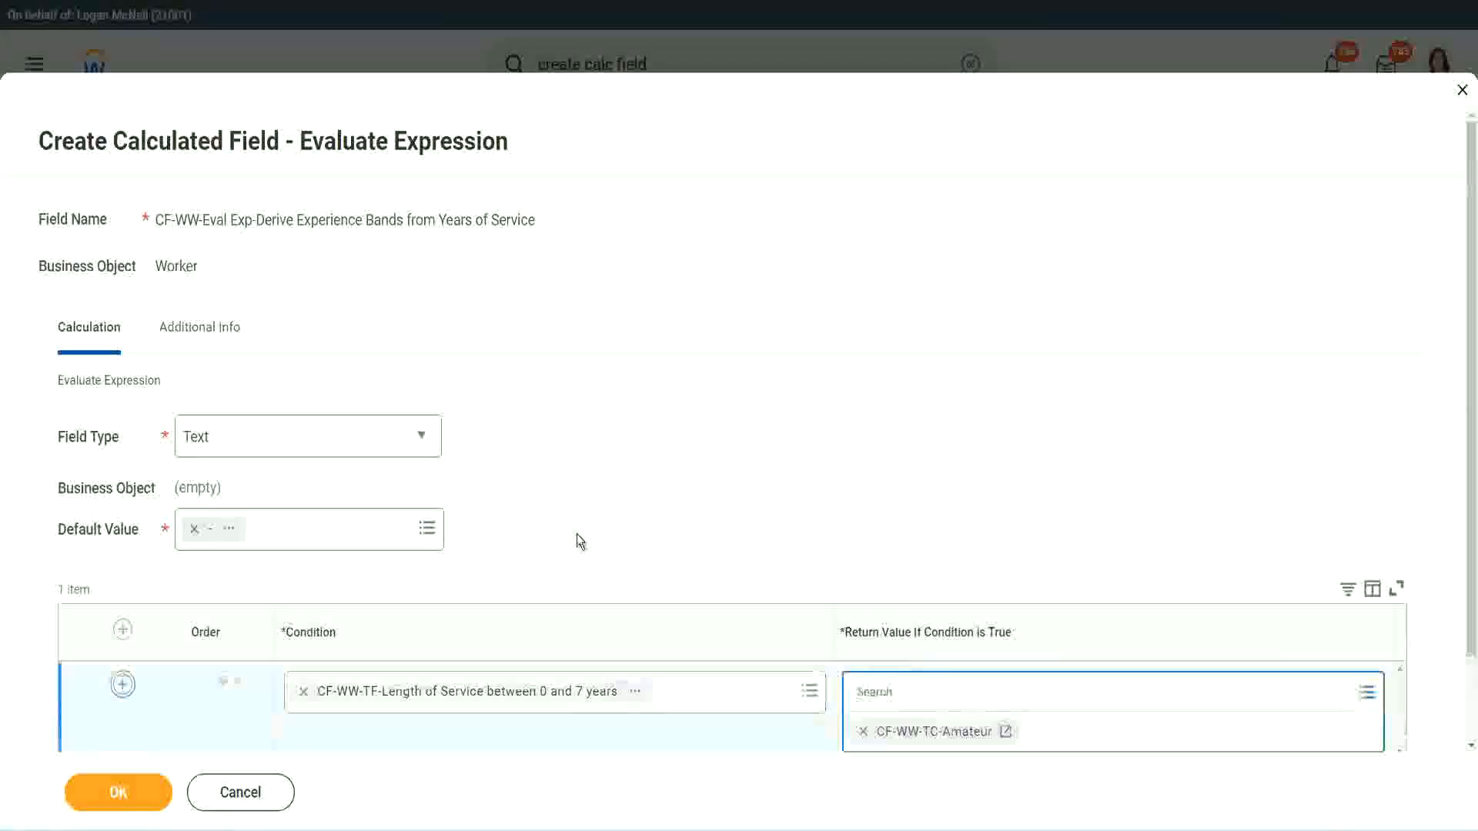
pyautogui.click(123, 685)
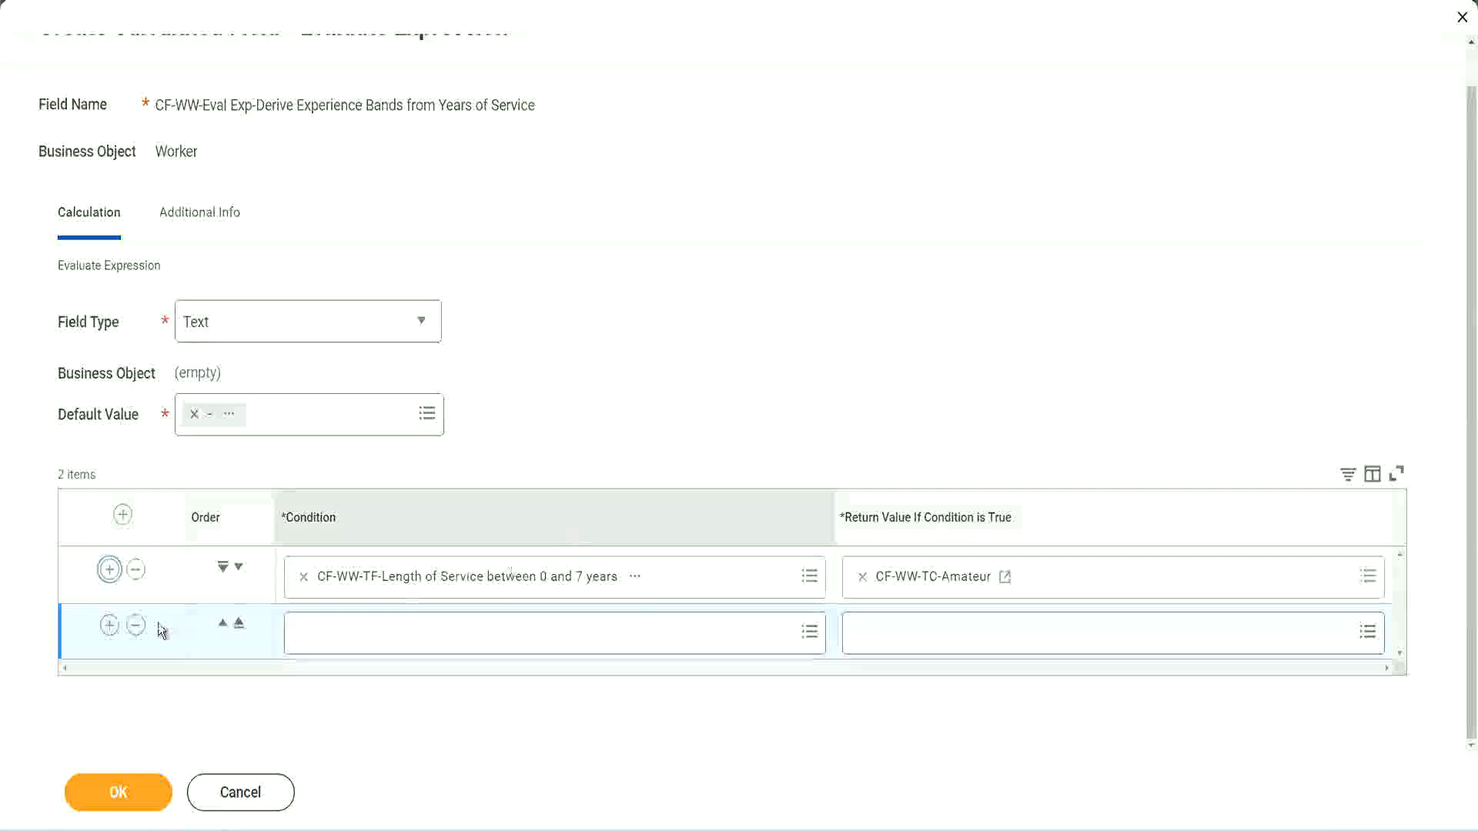
pyautogui.click(110, 627)
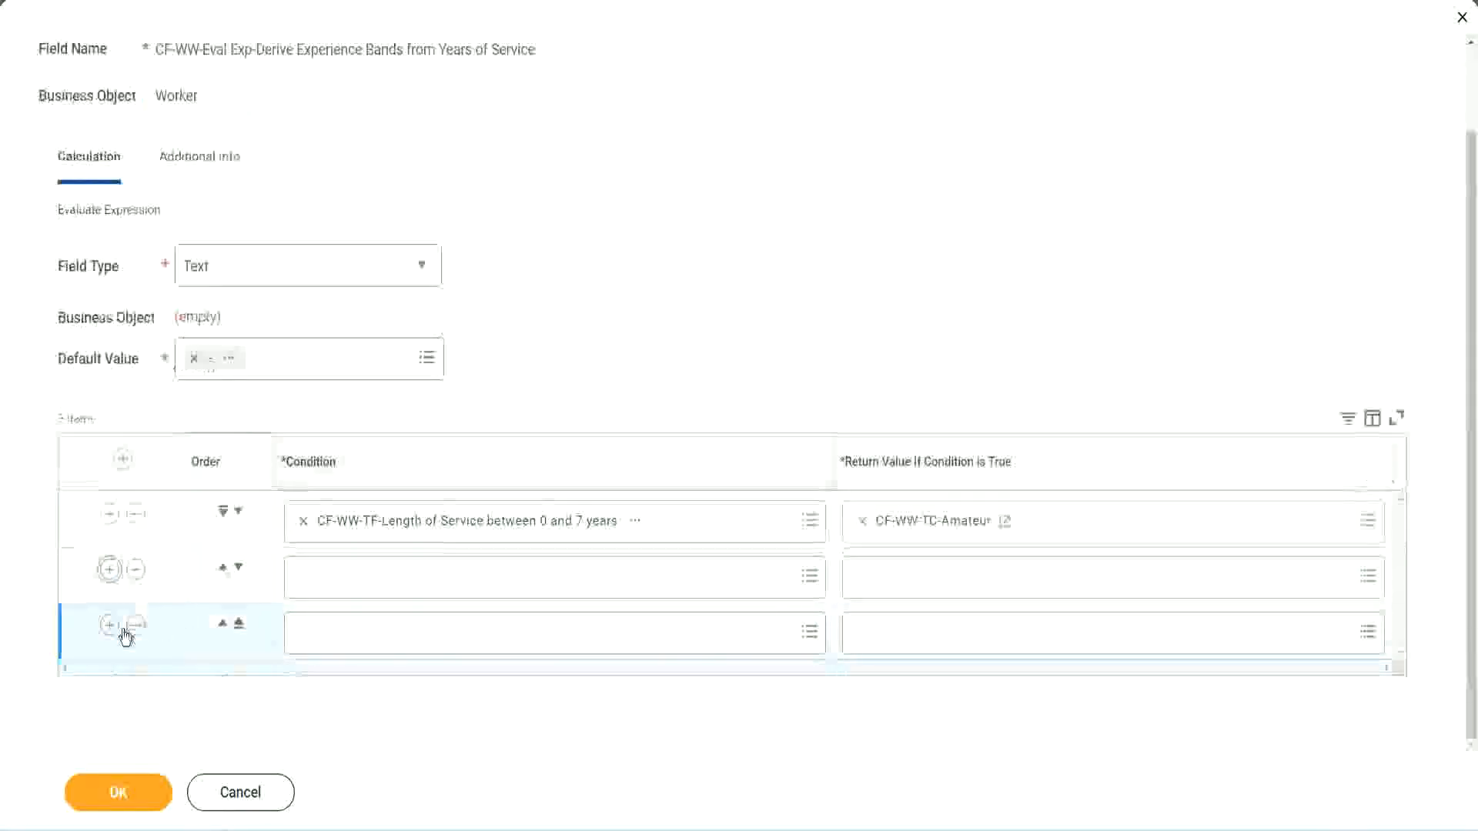
# Step: Set the second row's condition to CF-WW-TF-Length of Service between 8 and 15 years
pyautogui.click(364, 581)
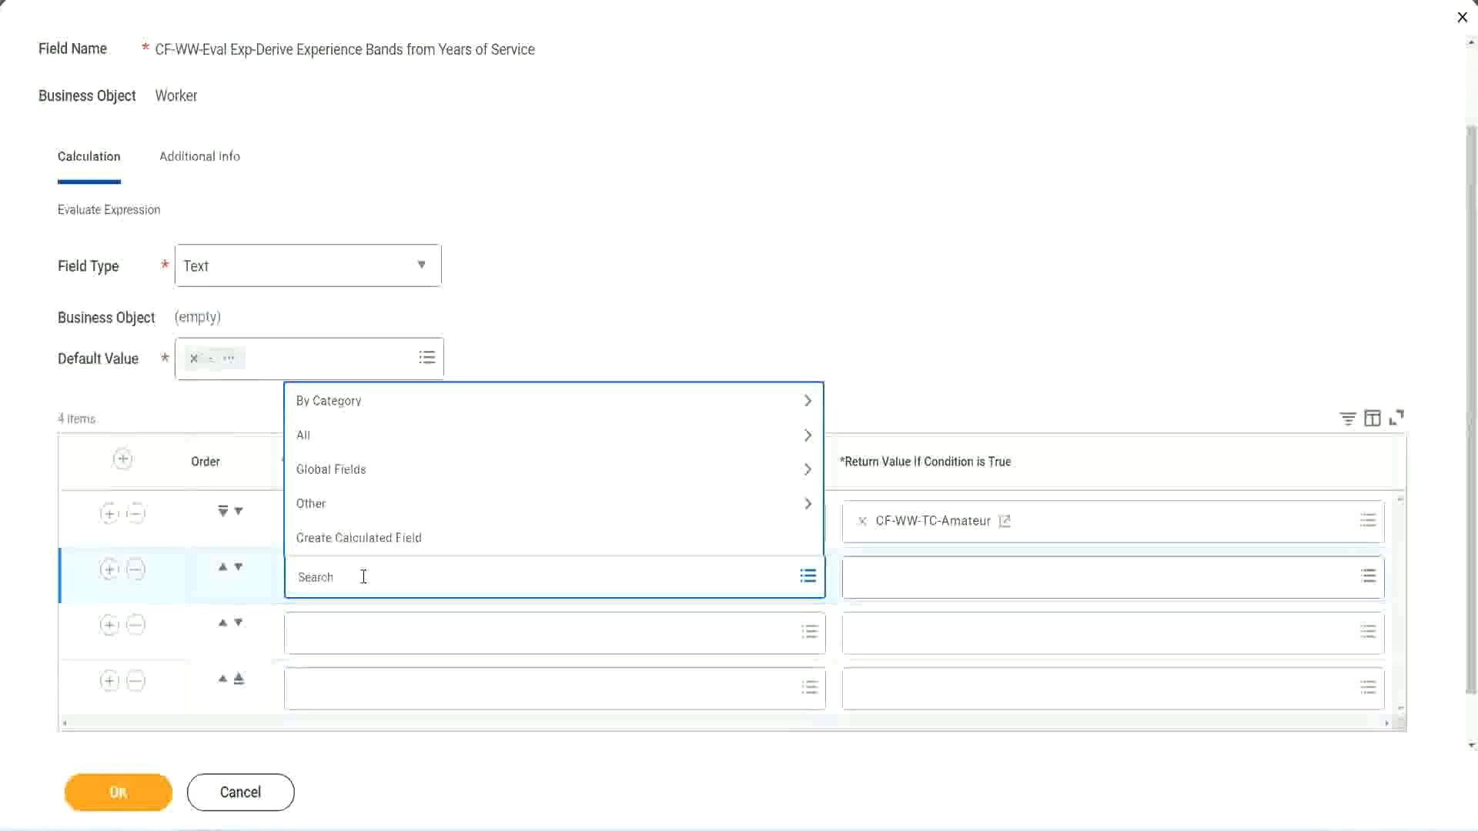
pyautogui.write('cf-ww-tf')
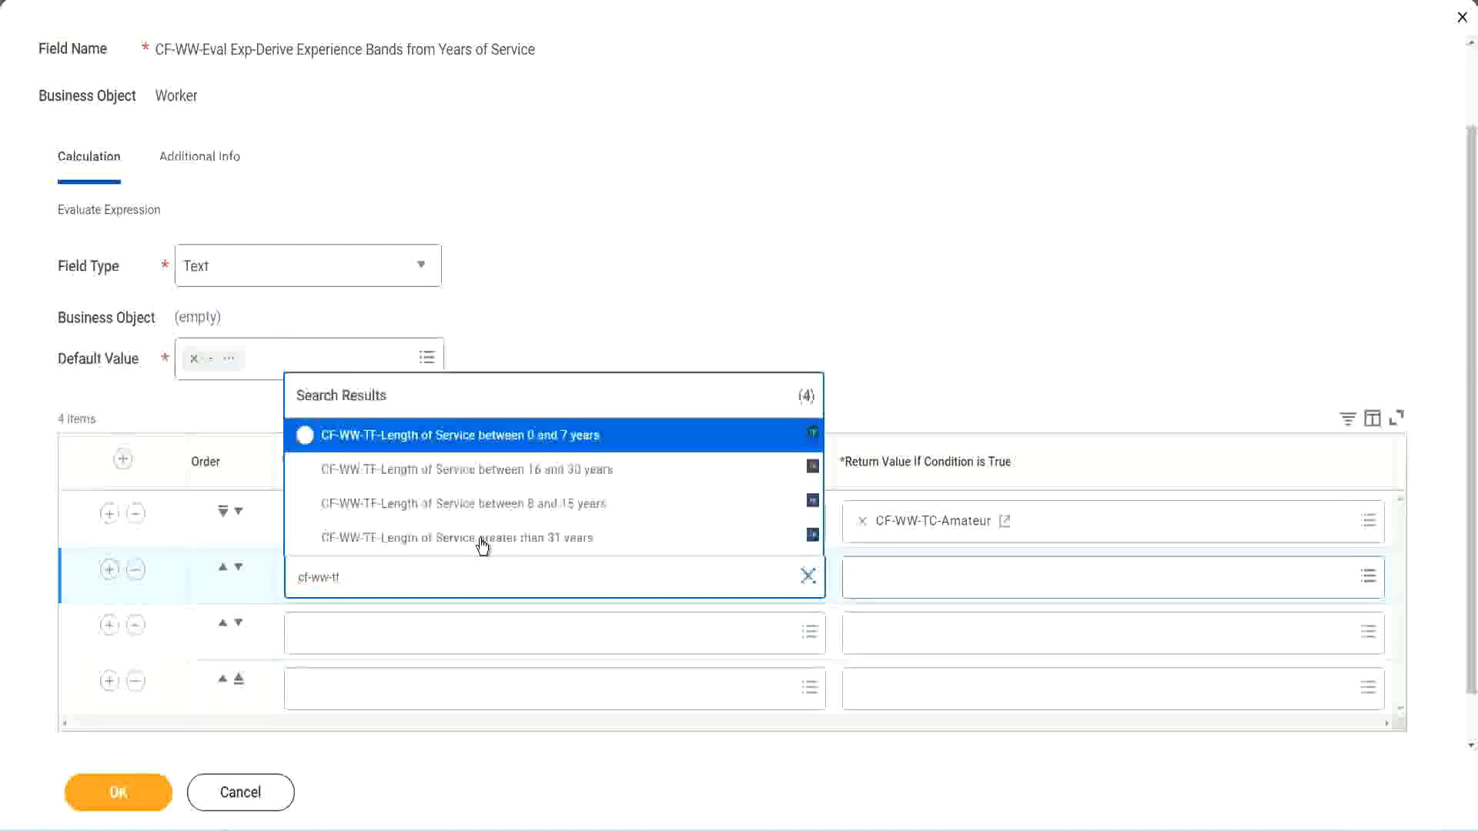
pyautogui.click(568, 508)
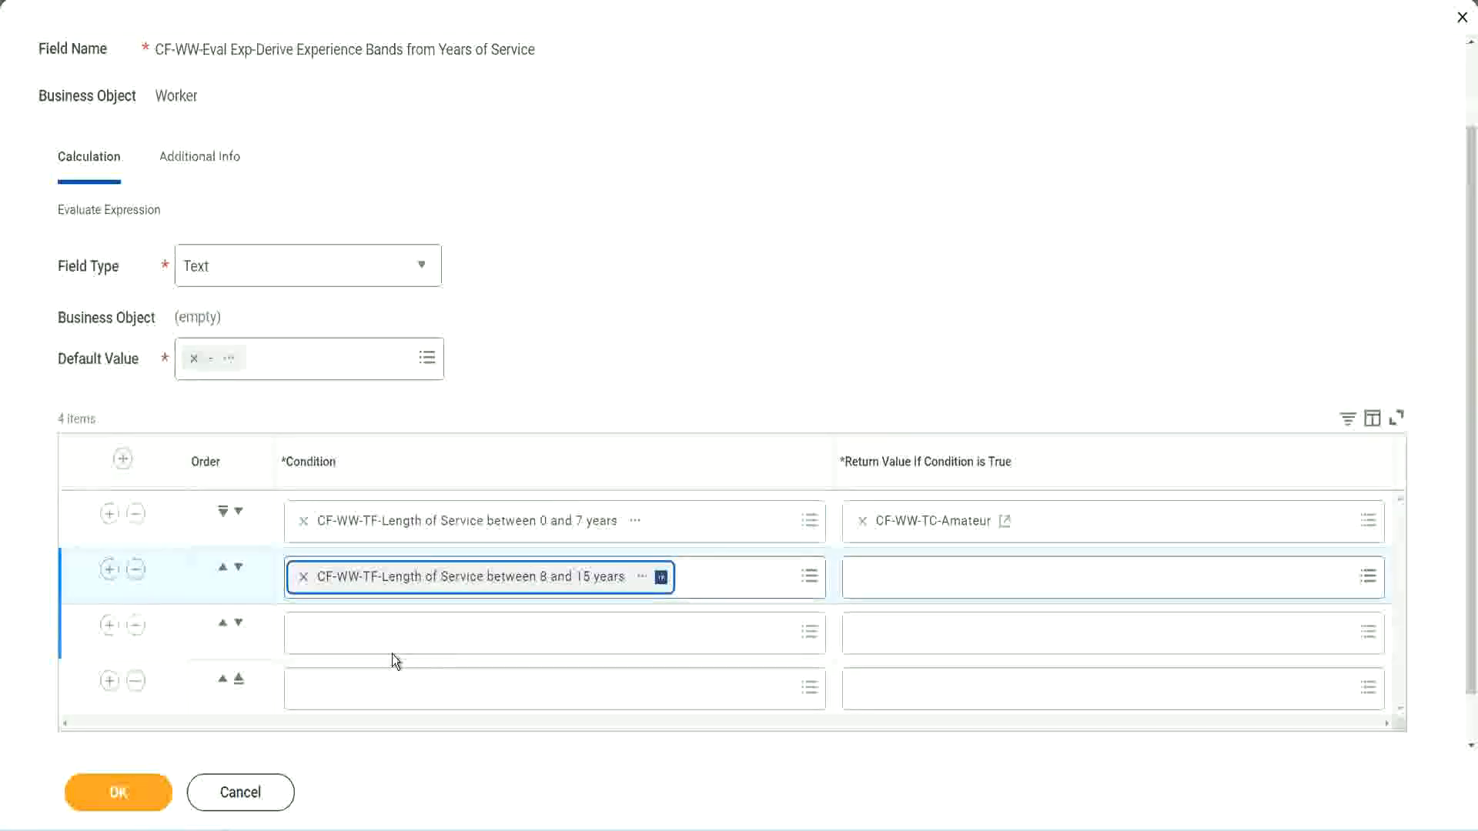
# Step: Set the third row's condition to CF-WW-TF-Length of Service between 16 and 30 years
pyautogui.click(372, 632)
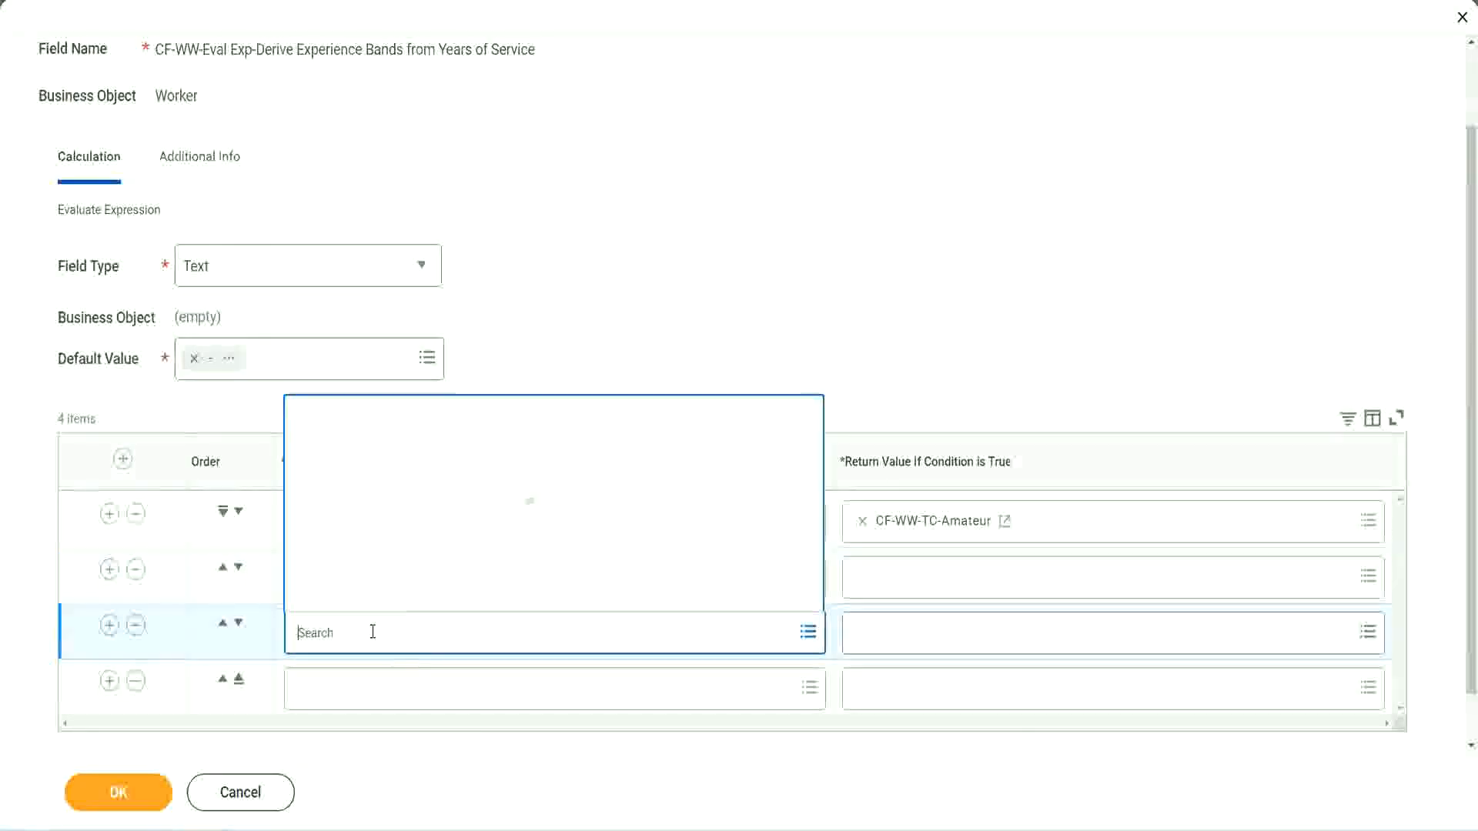
pyautogui.write('cf-ww-tf')
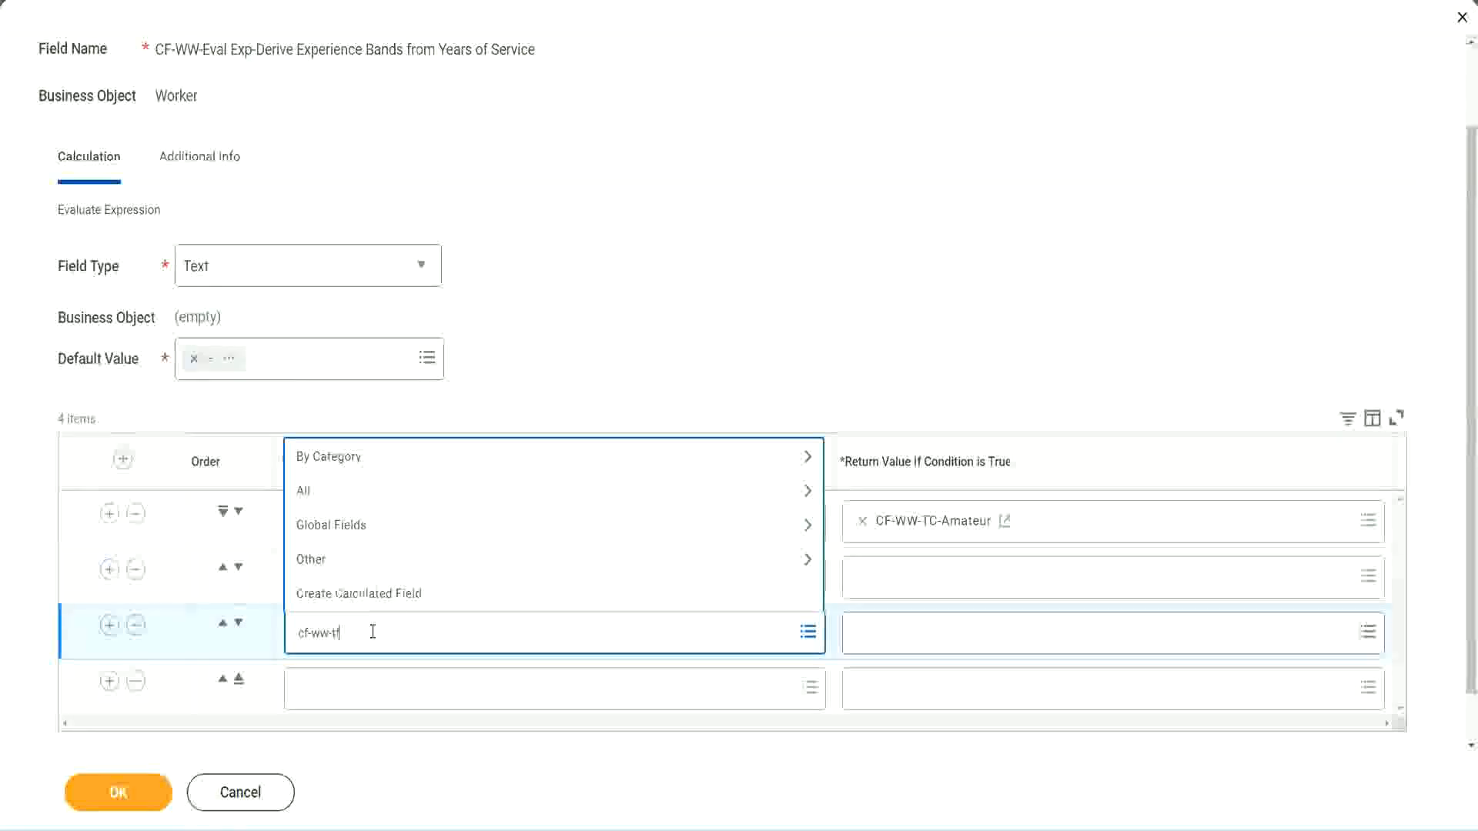
pyautogui.press('Return')
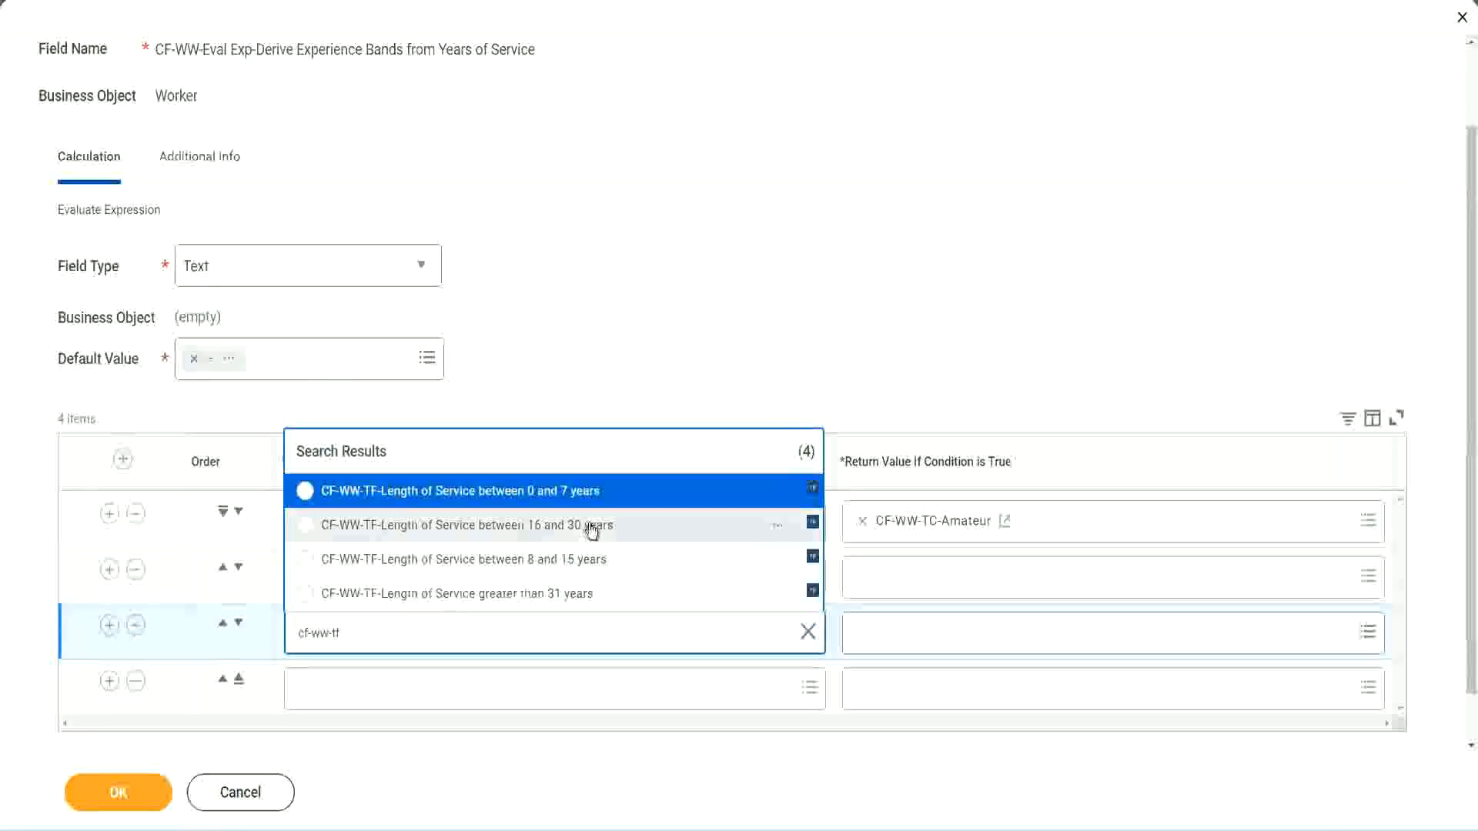
pyautogui.click(593, 533)
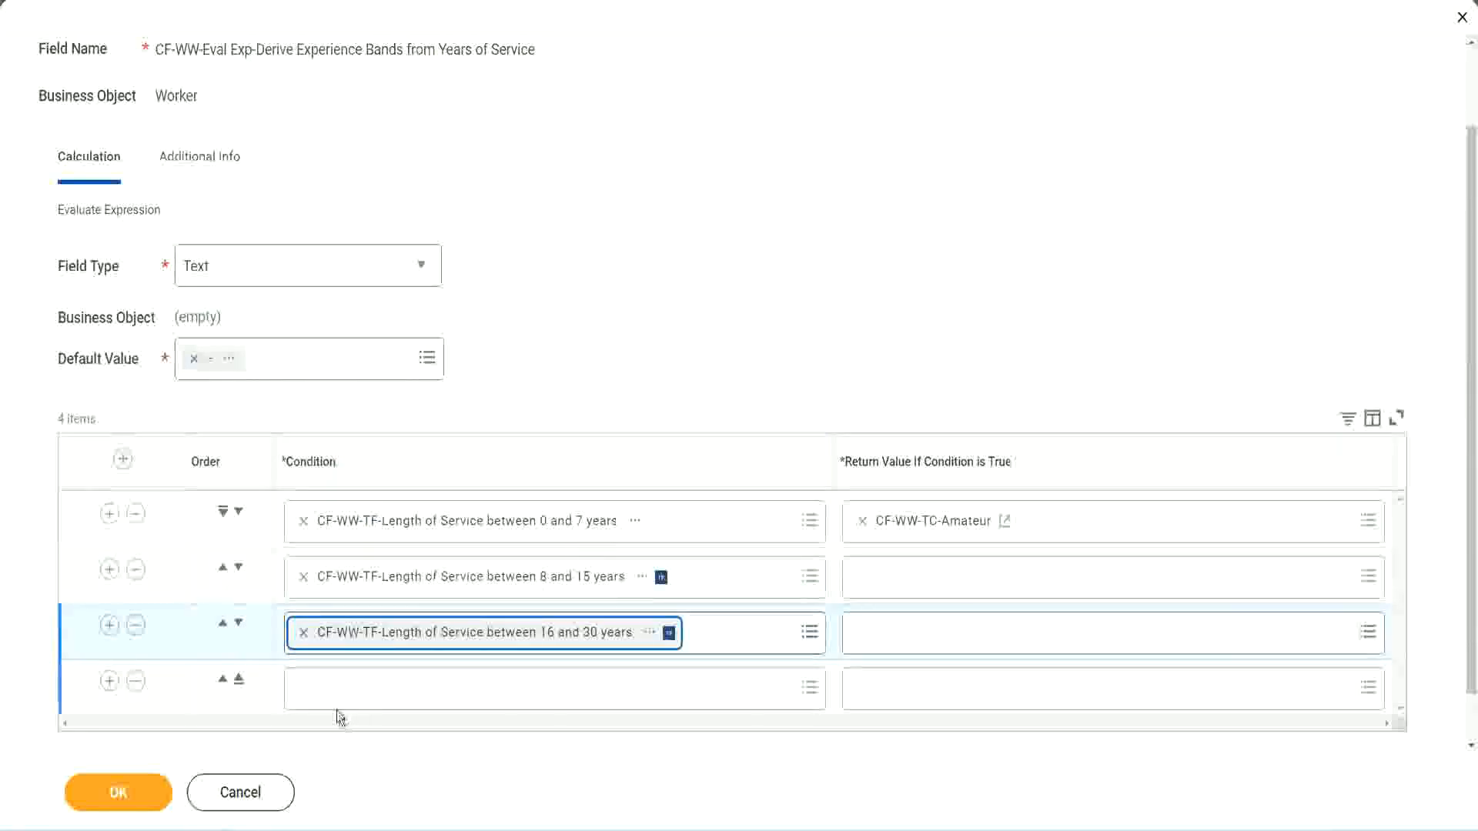
# Step: Set the fourth row's condition to CF-WW-TF-Length of Service greater than 31 years
pyautogui.click(350, 690)
pyautogui.write('c')
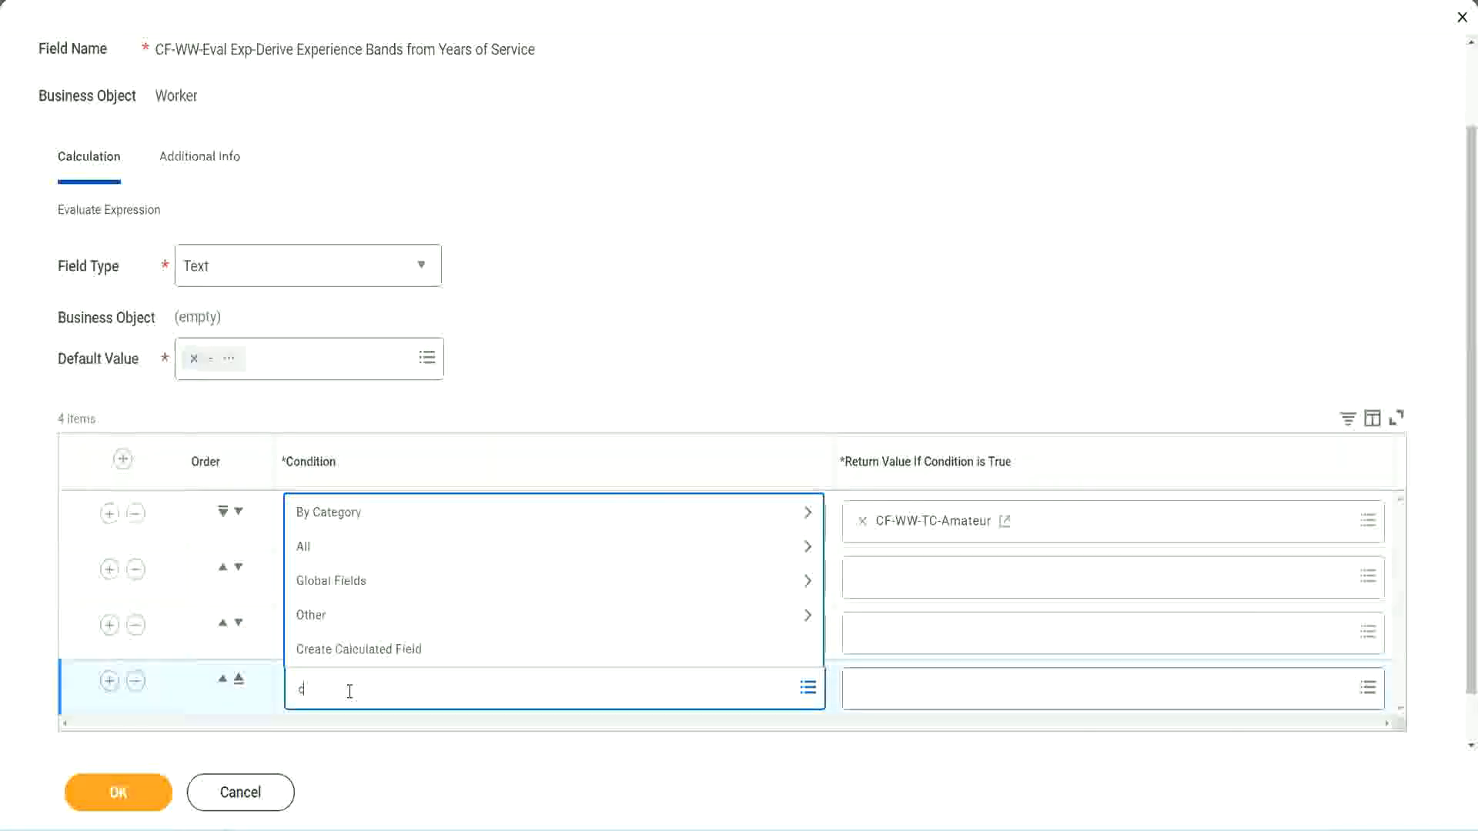
pyautogui.write('f-ww')
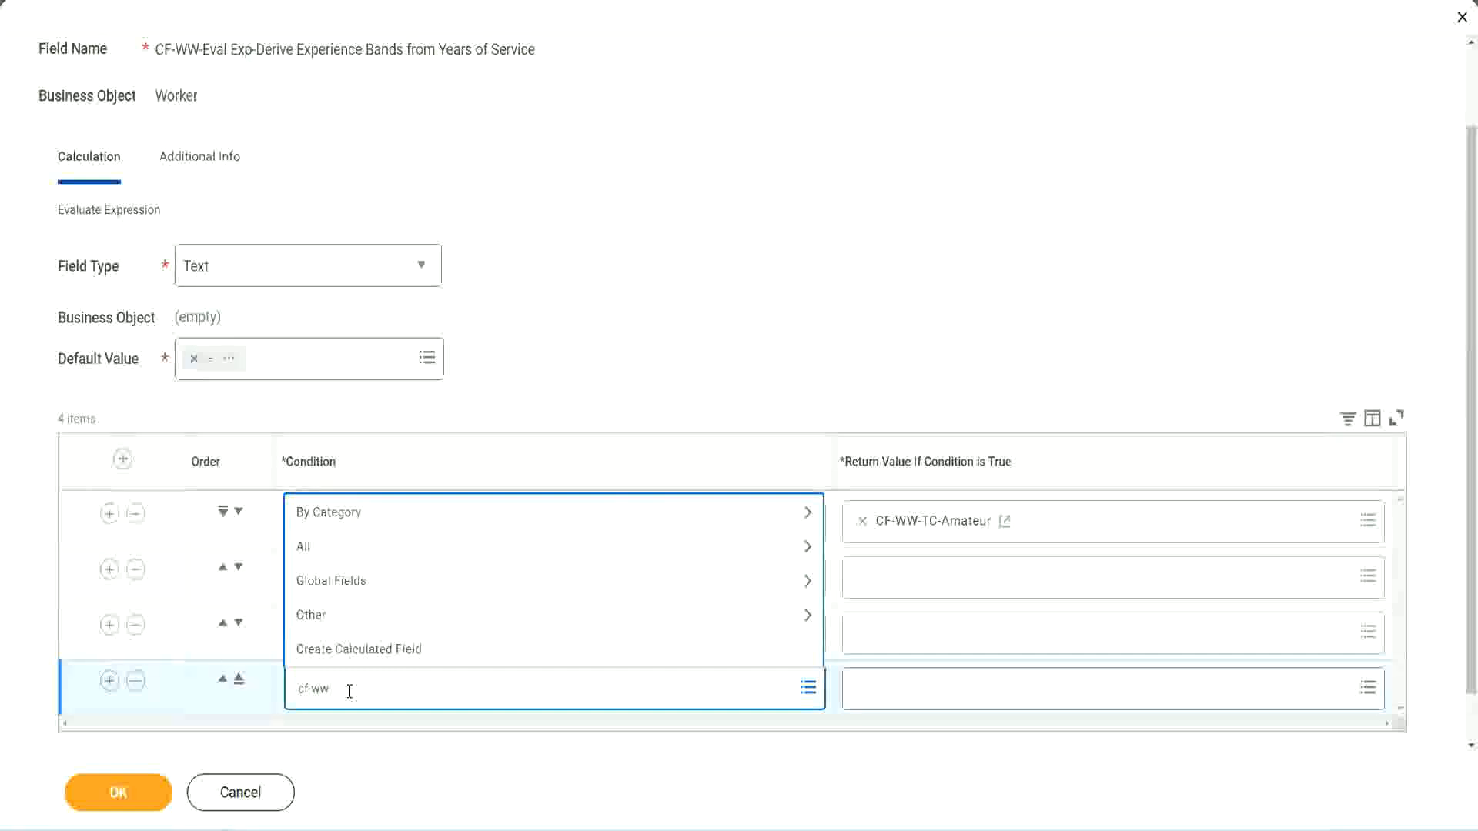
pyautogui.write(' tf 31')
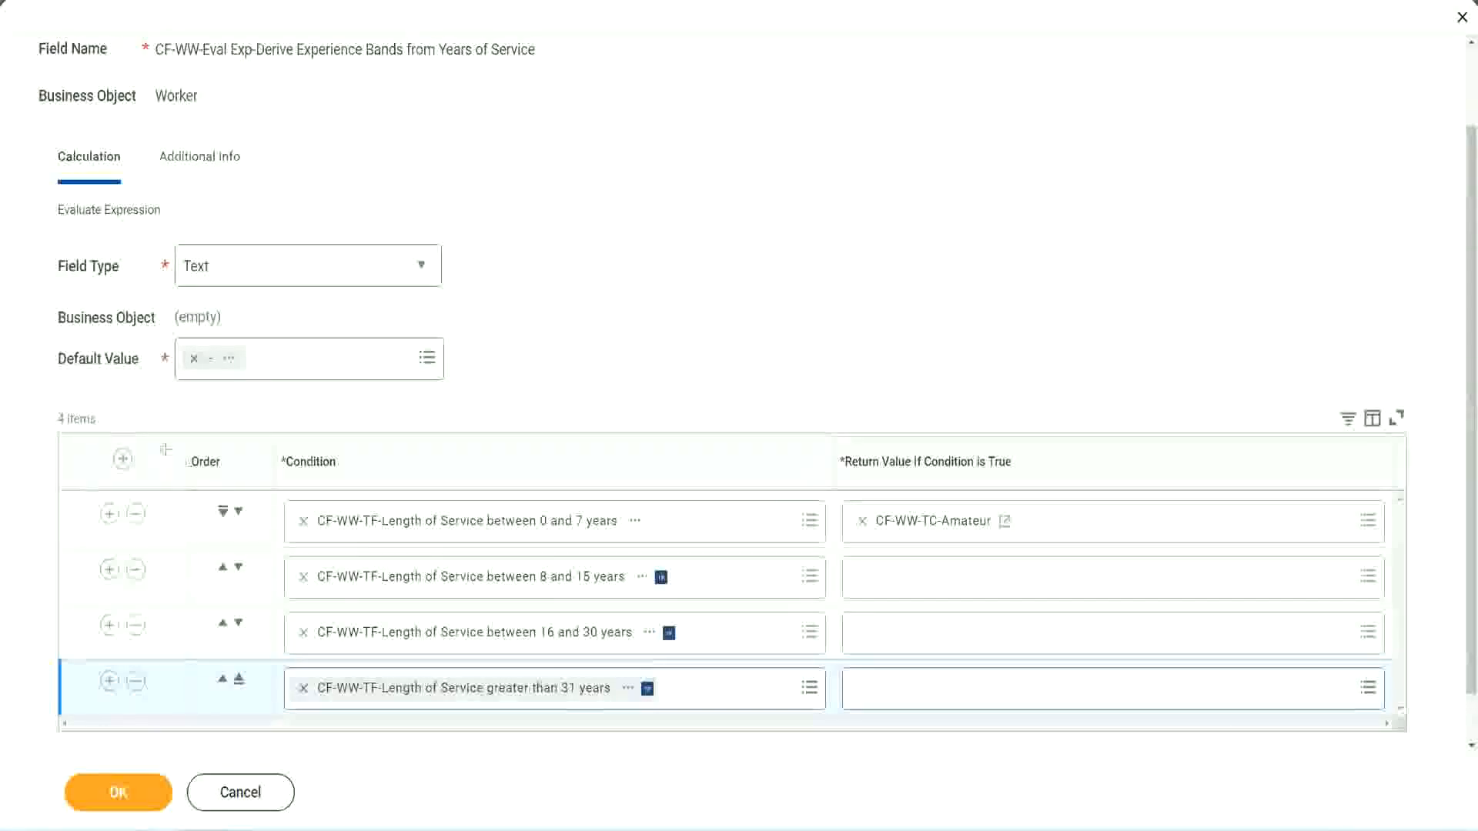
# Step: Try reordering the conditions by moving the 8 to 15 years row above and below the 0 to 7 years row
pyautogui.moveTo(165, 449); pyautogui.dragTo(165, 608)
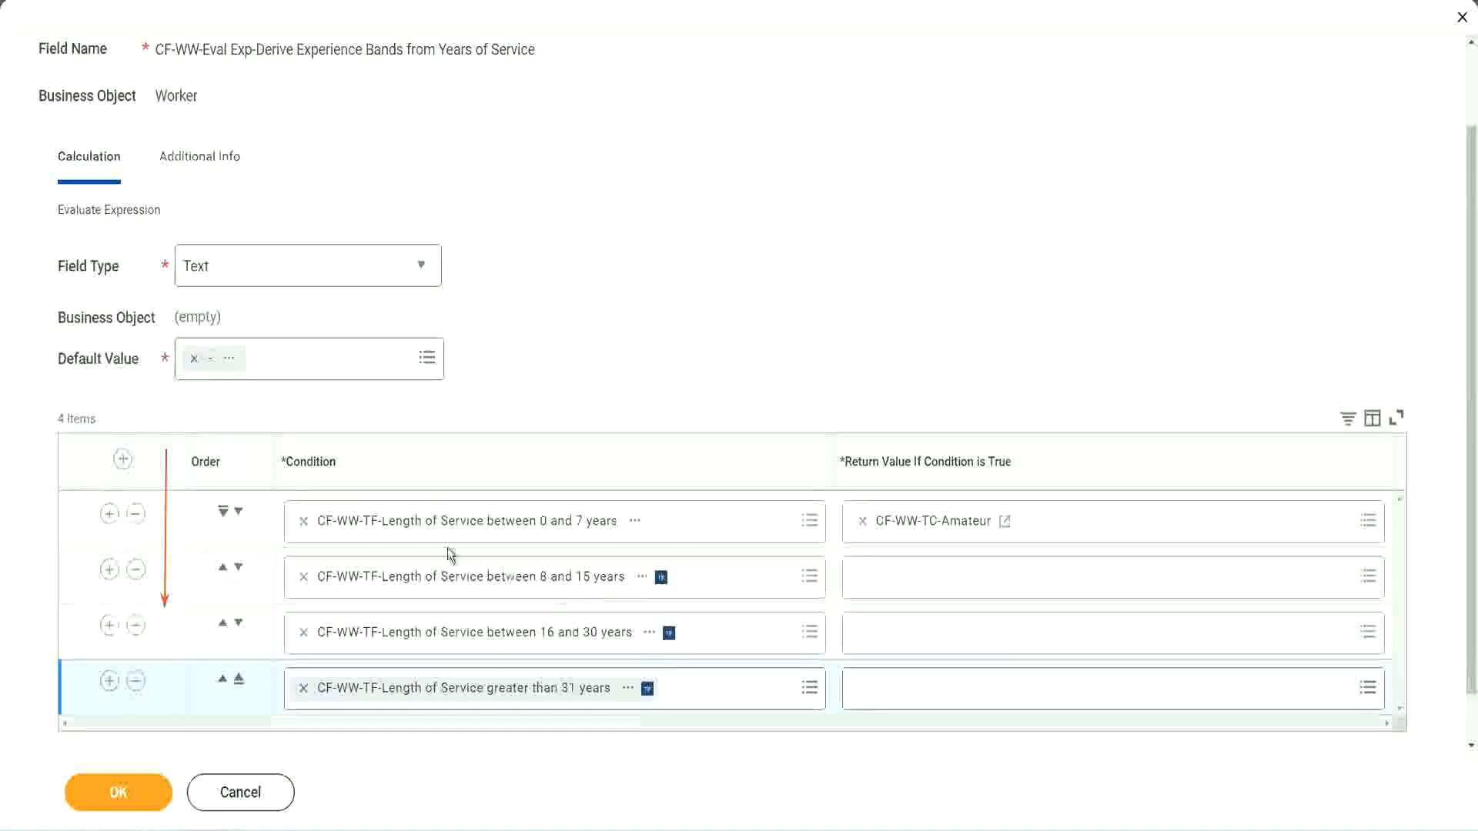
pyautogui.click(223, 571)
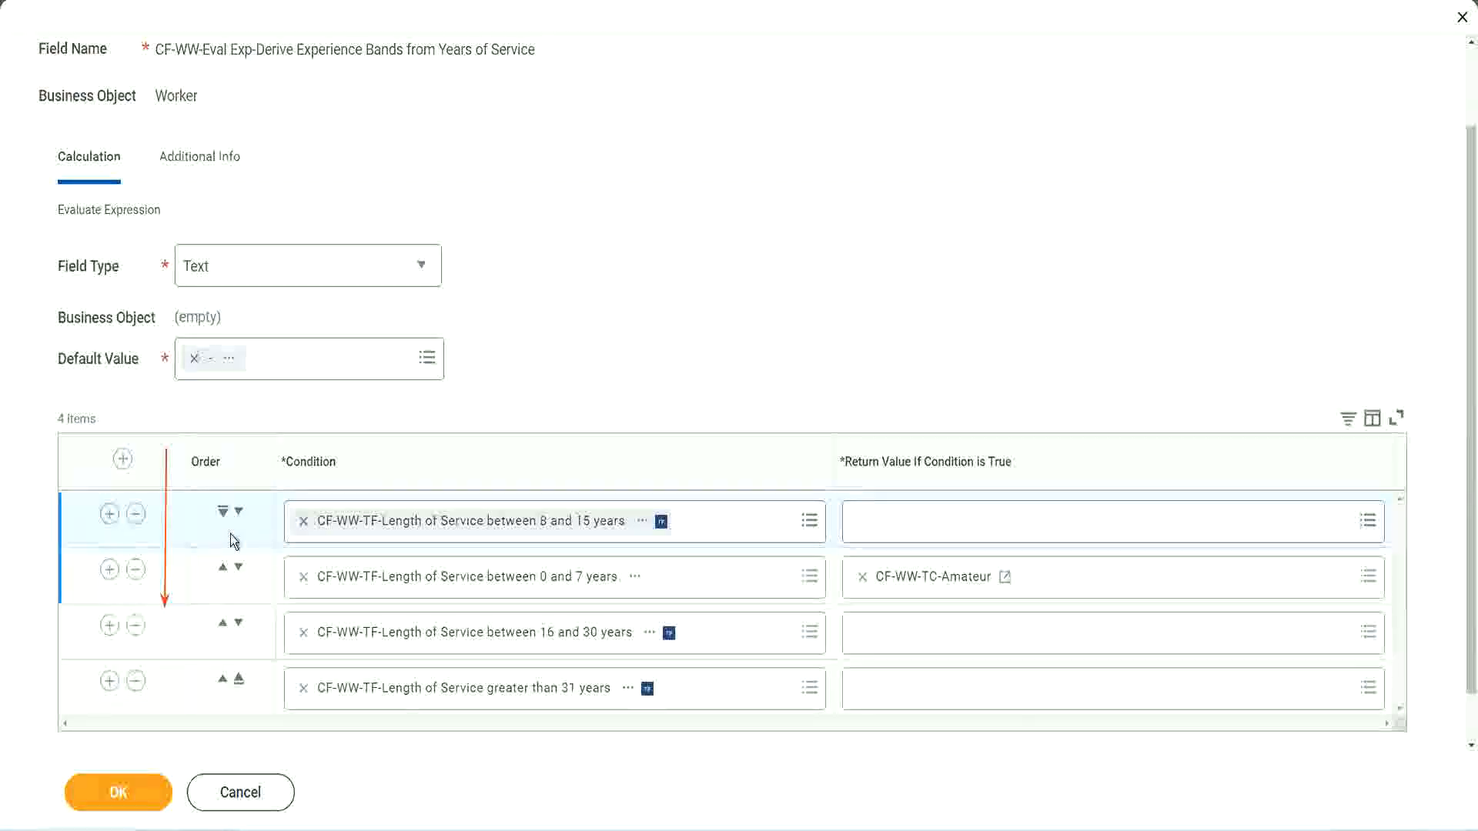
pyautogui.click(238, 512)
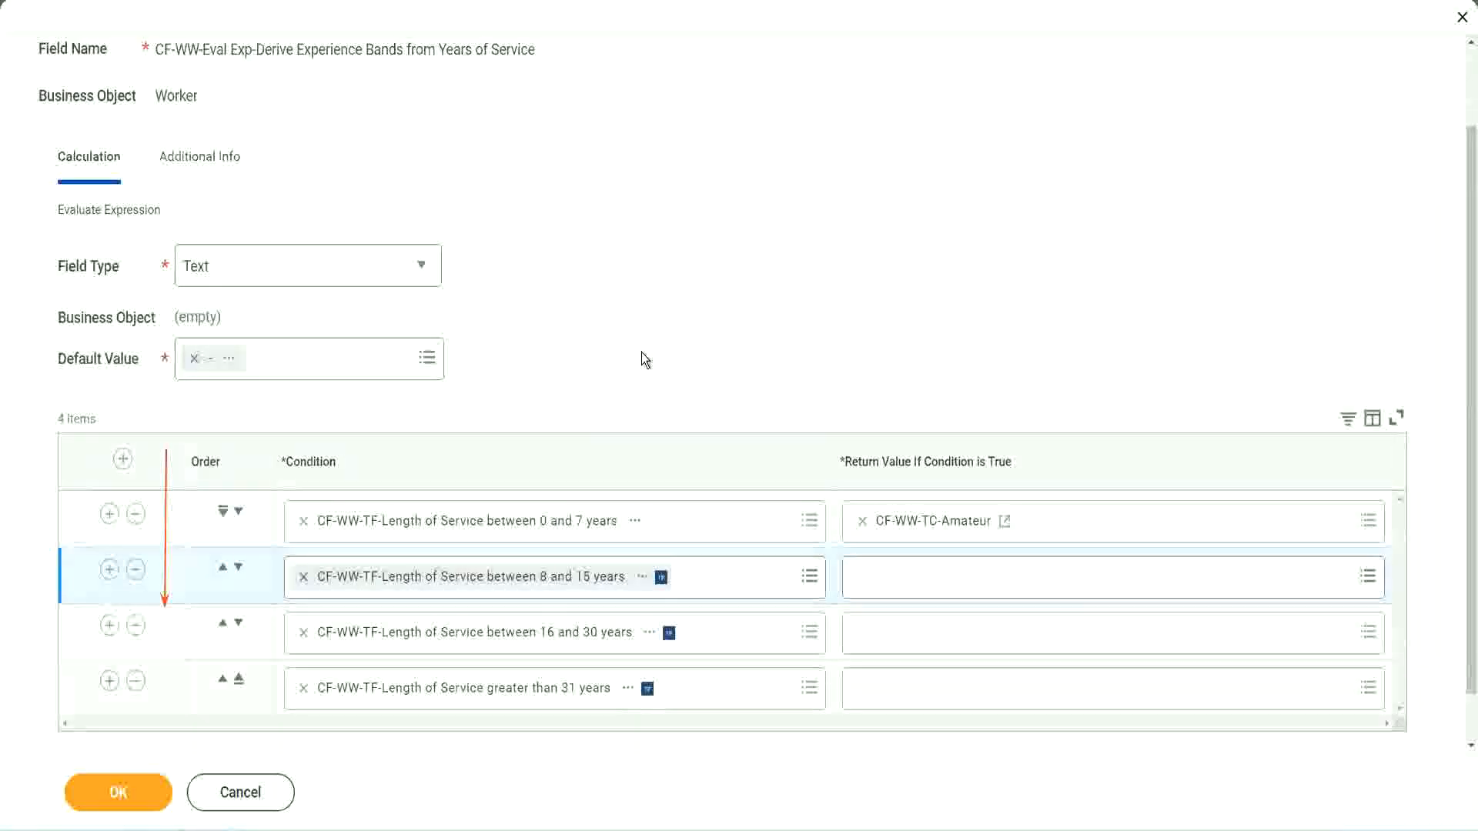
pyautogui.click(222, 571)
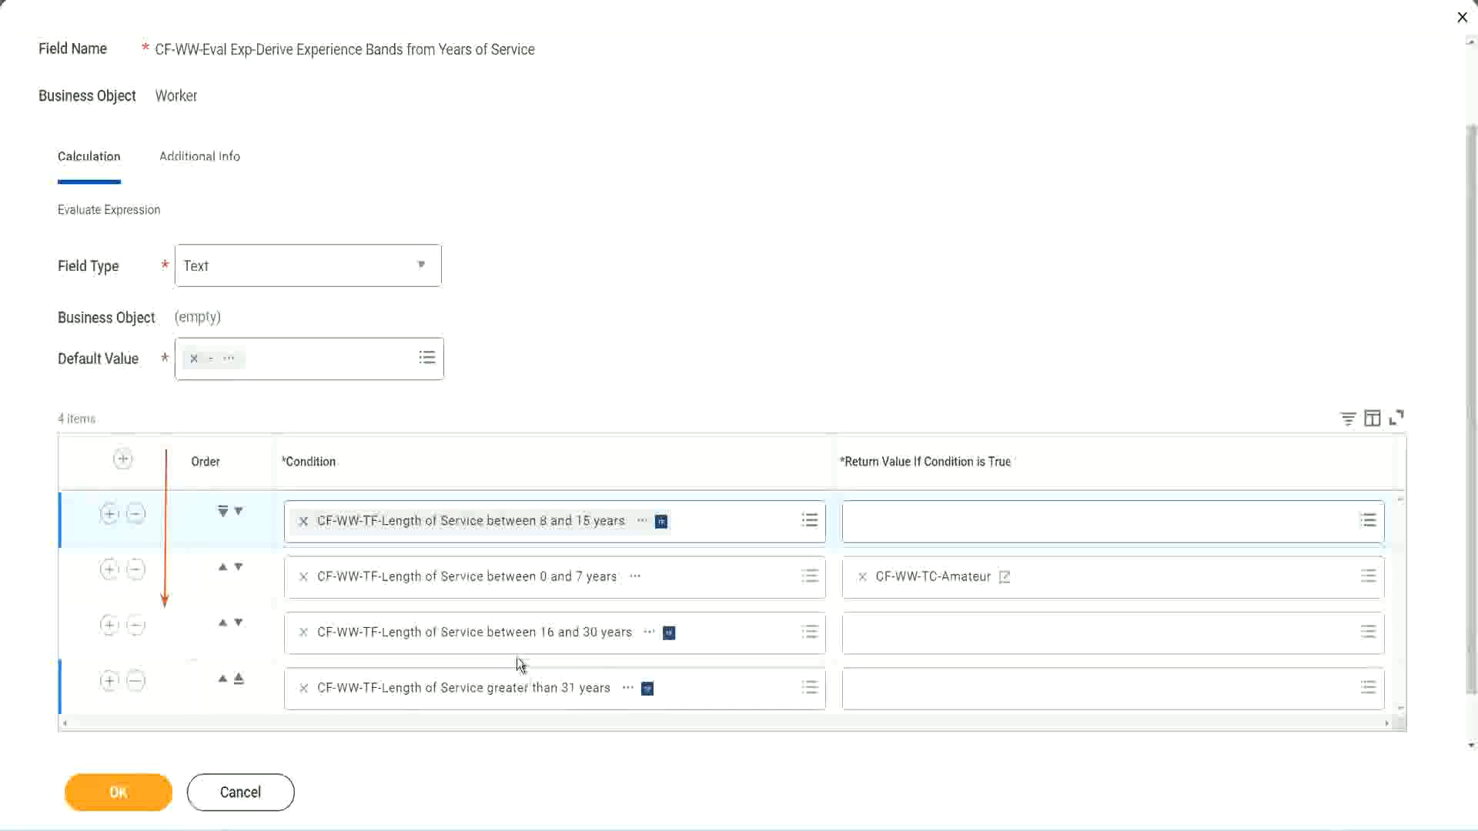
# Step: Copy the CF-WW-TC-Amateur text and start a new calculated field as the return value for the 8 to 15 years condition
pyautogui.rightClick(937, 589)
pyautogui.click(885, 660)
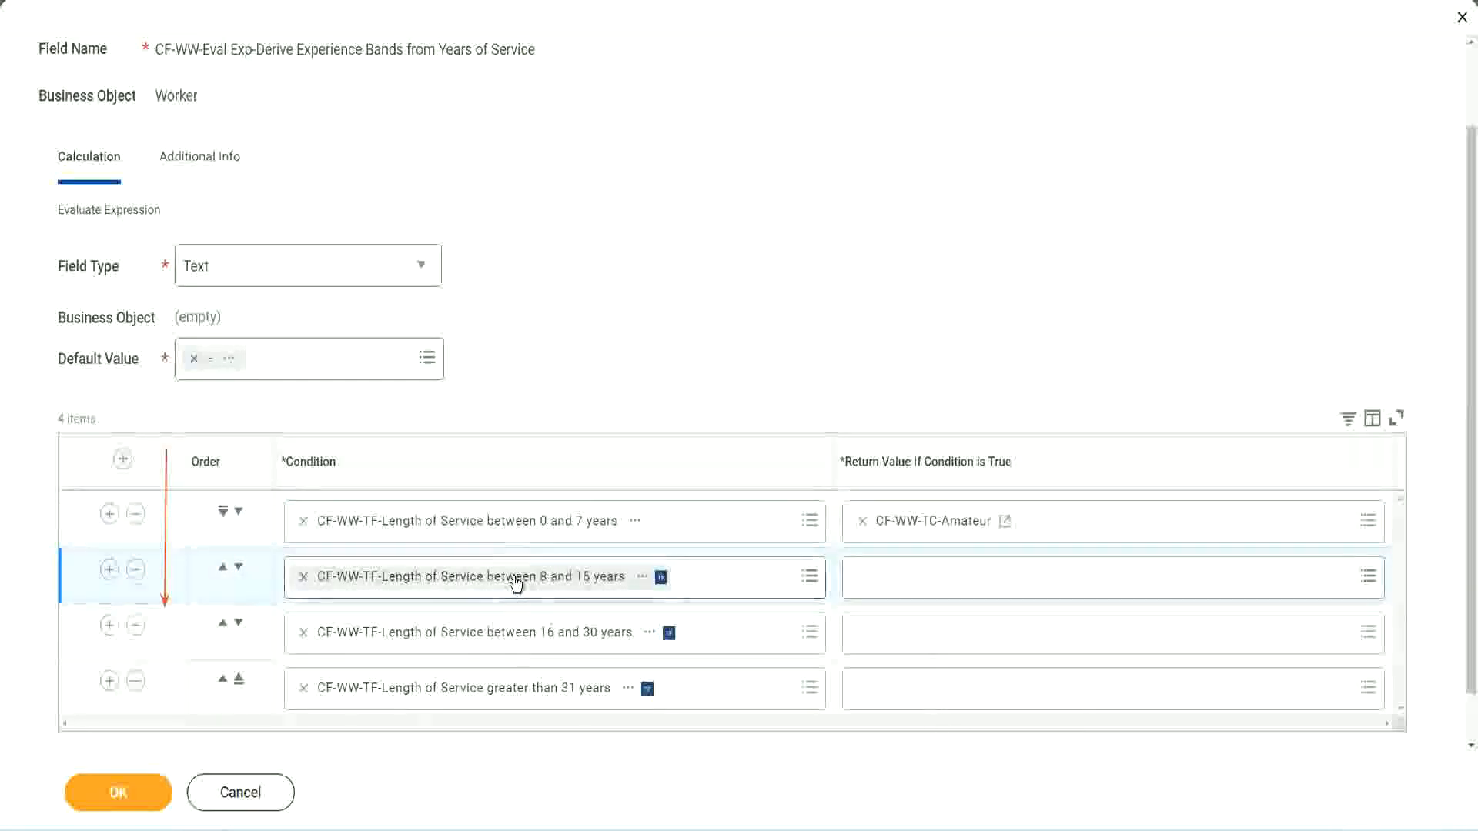
pyautogui.click(867, 579)
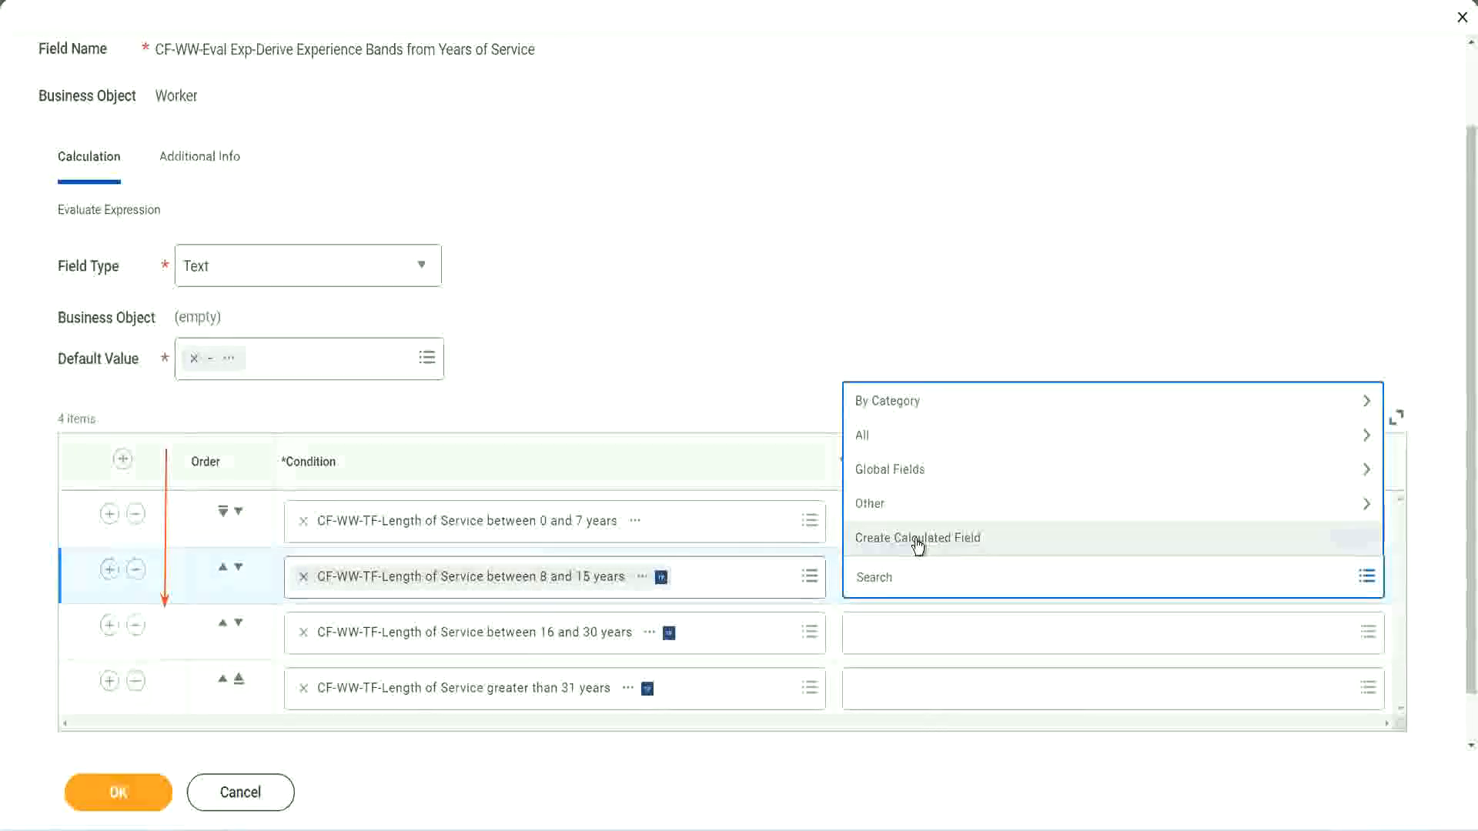
pyautogui.click(918, 545)
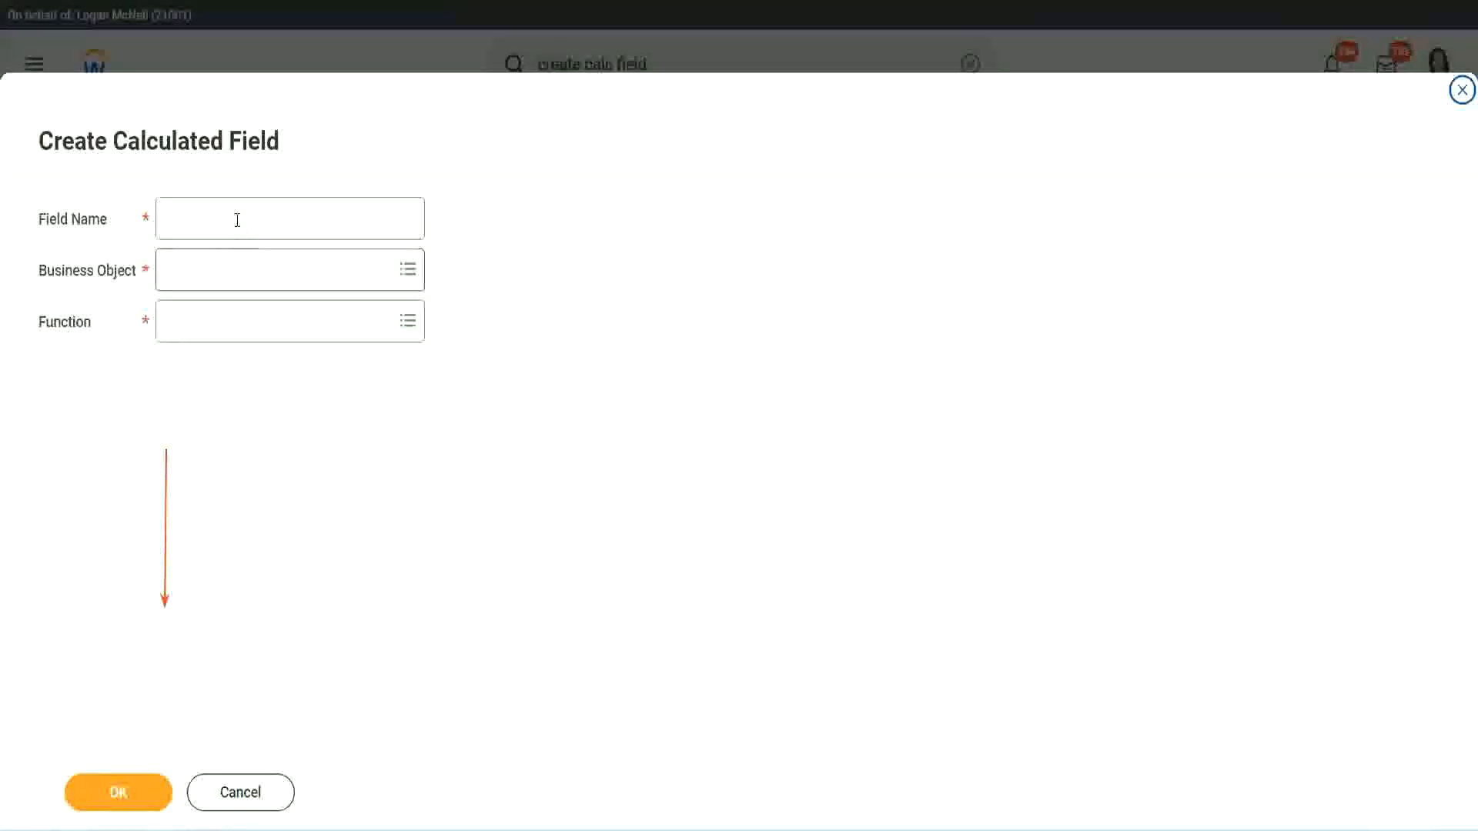
# Step: Name the new calculated field CF-WW-TC-Experienced, with Global as business object and Text Constant as function
pyautogui.click(236, 219)
pyautogui.hotkey('ctrl', 'v')
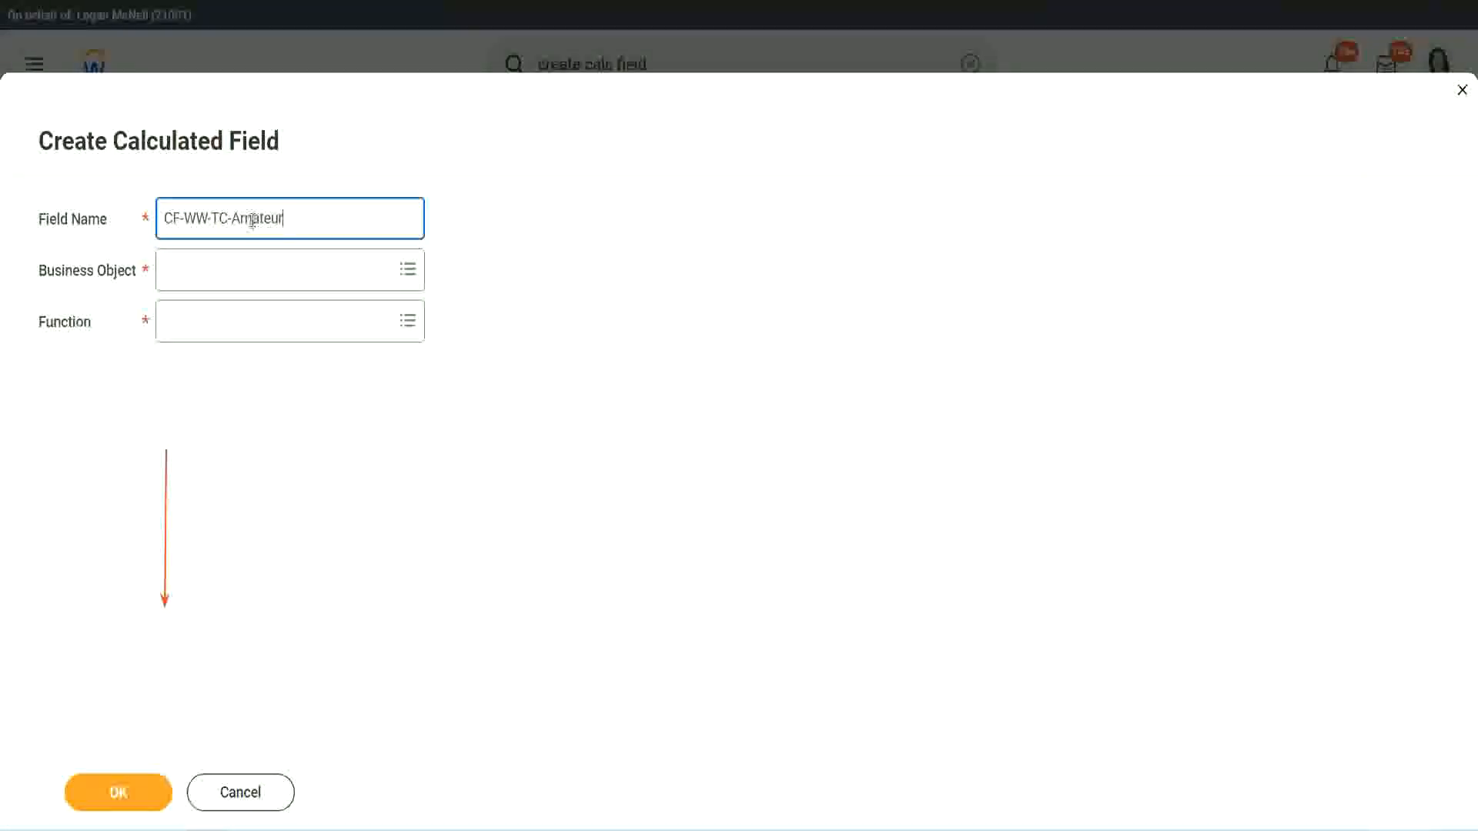
pyautogui.doubleClick(253, 220)
pyautogui.write('Expe')
pyautogui.write('rienced')
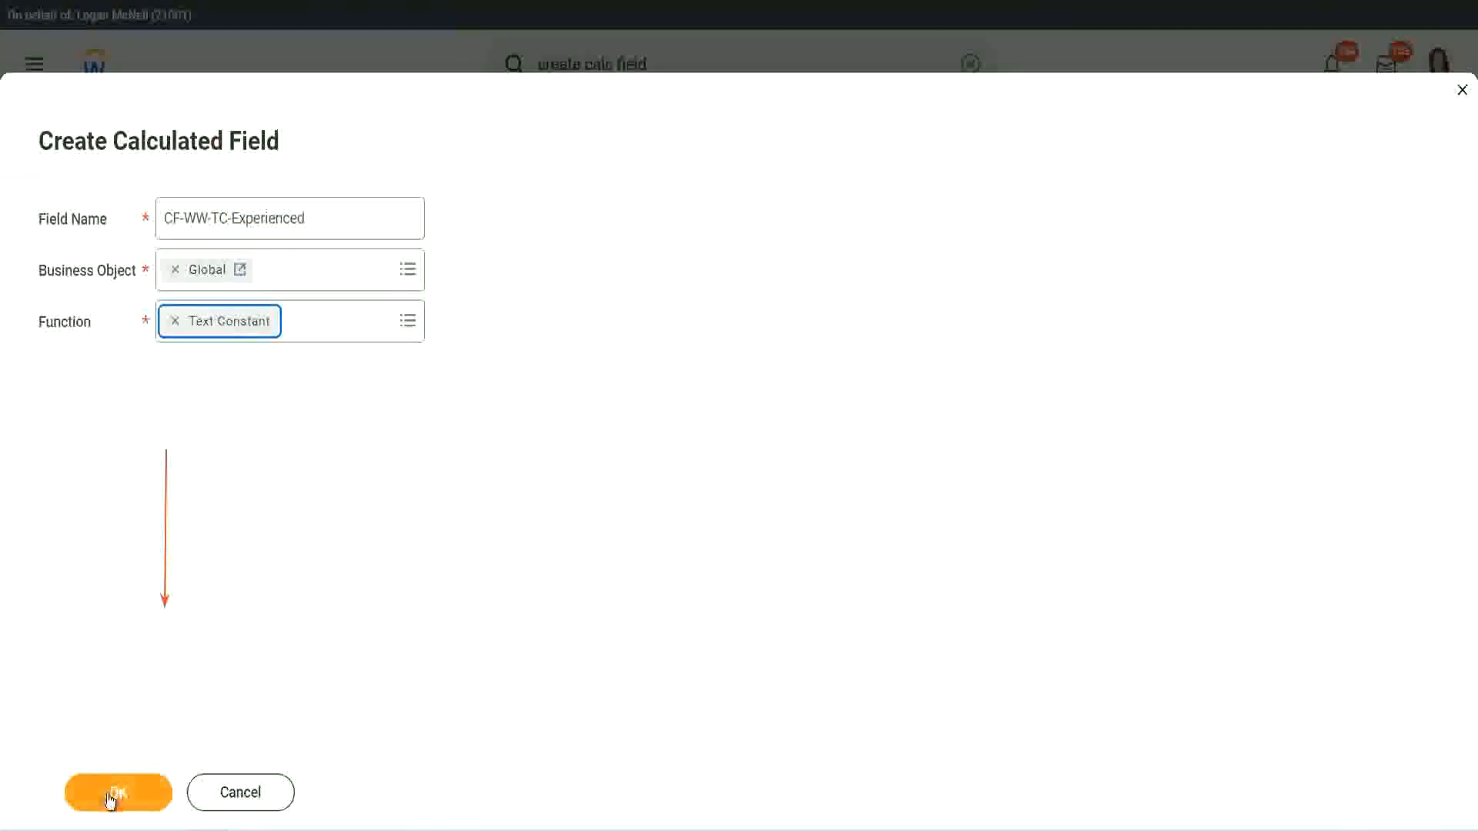
# Step: Proceed to the field's definition, set its text constant to Experienced, and save it as the return value
pyautogui.click(115, 793)
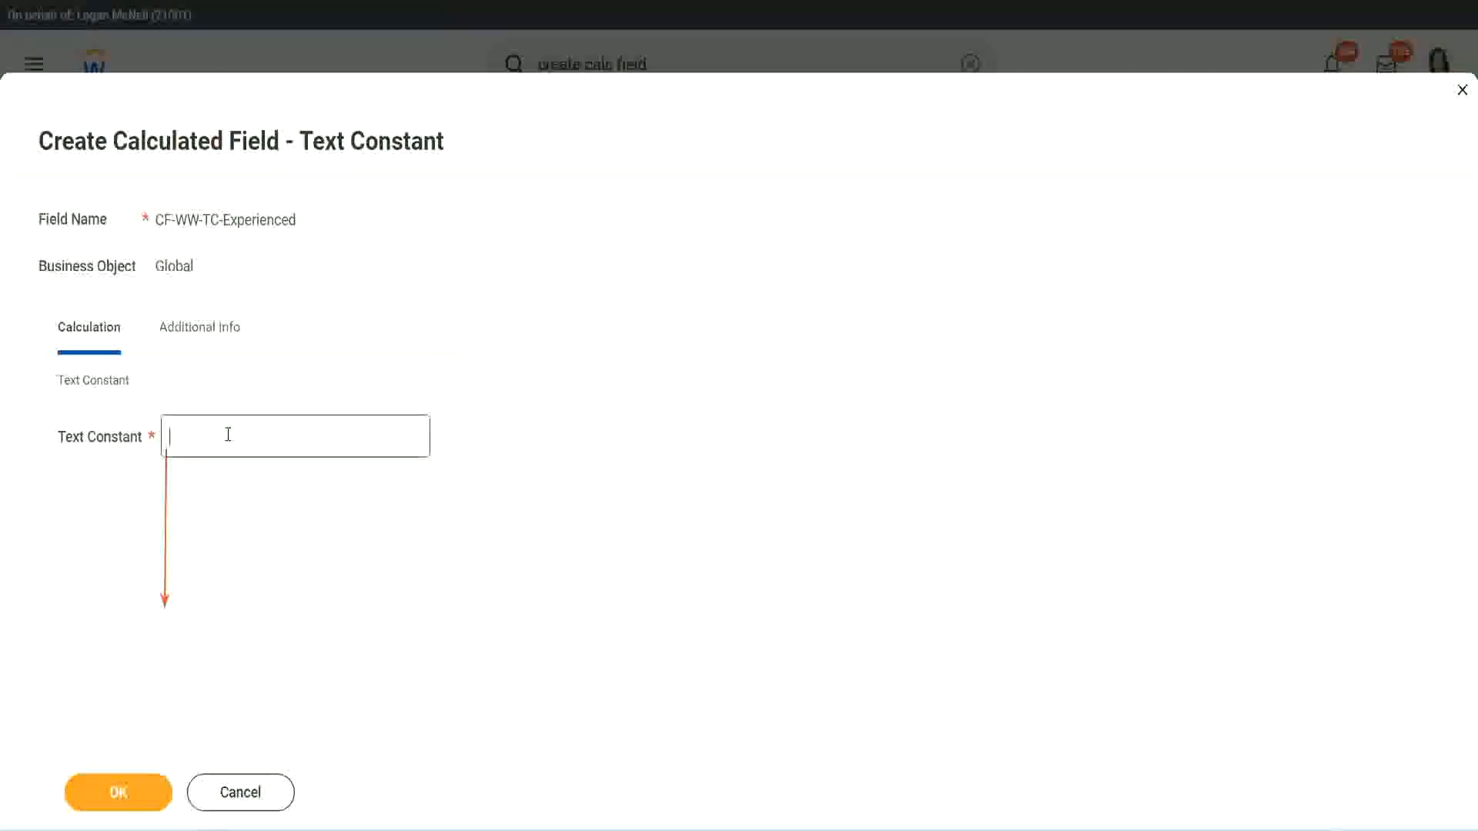
pyautogui.click(225, 437)
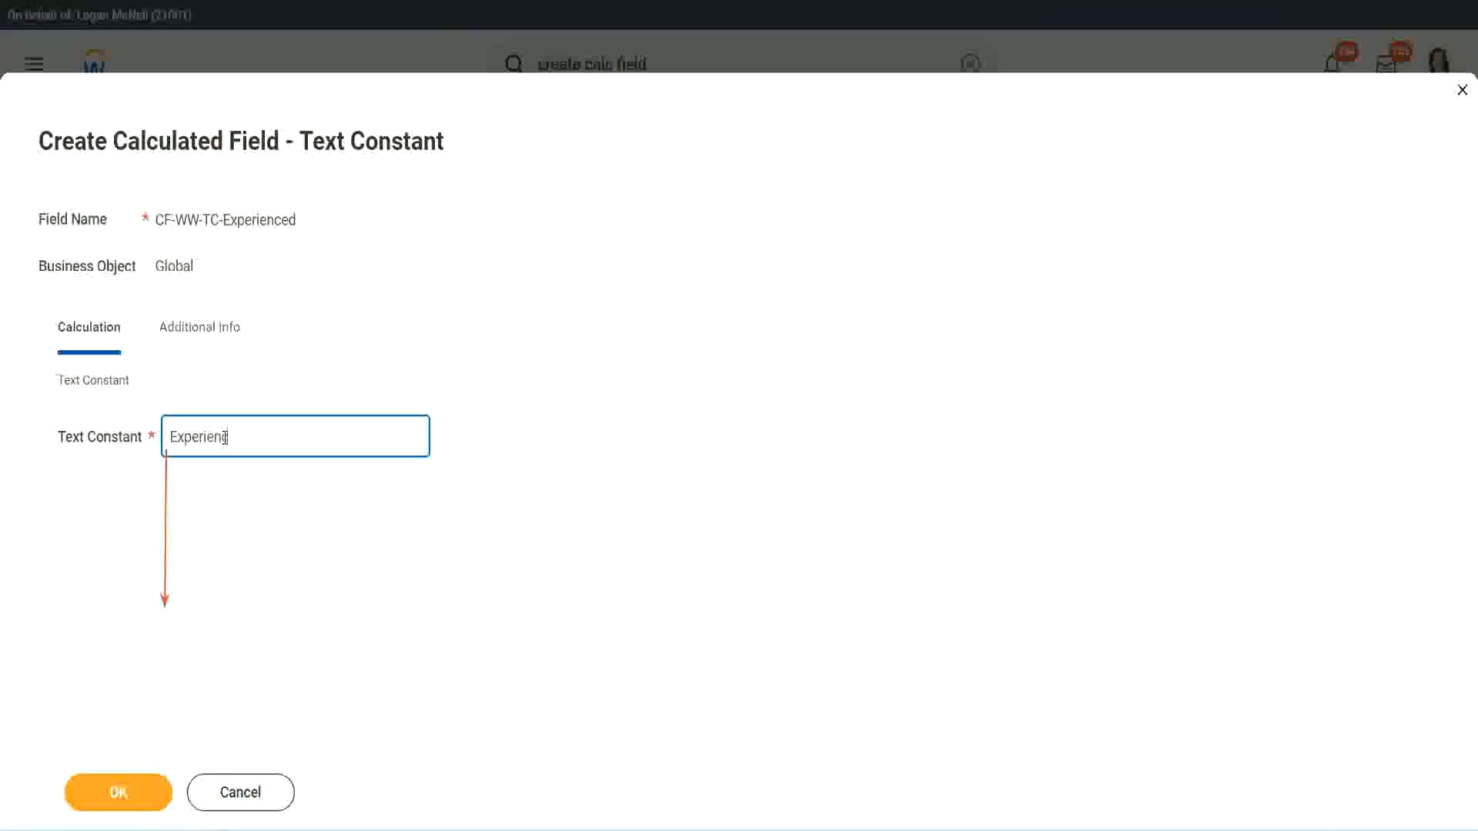
pyautogui.click(121, 793)
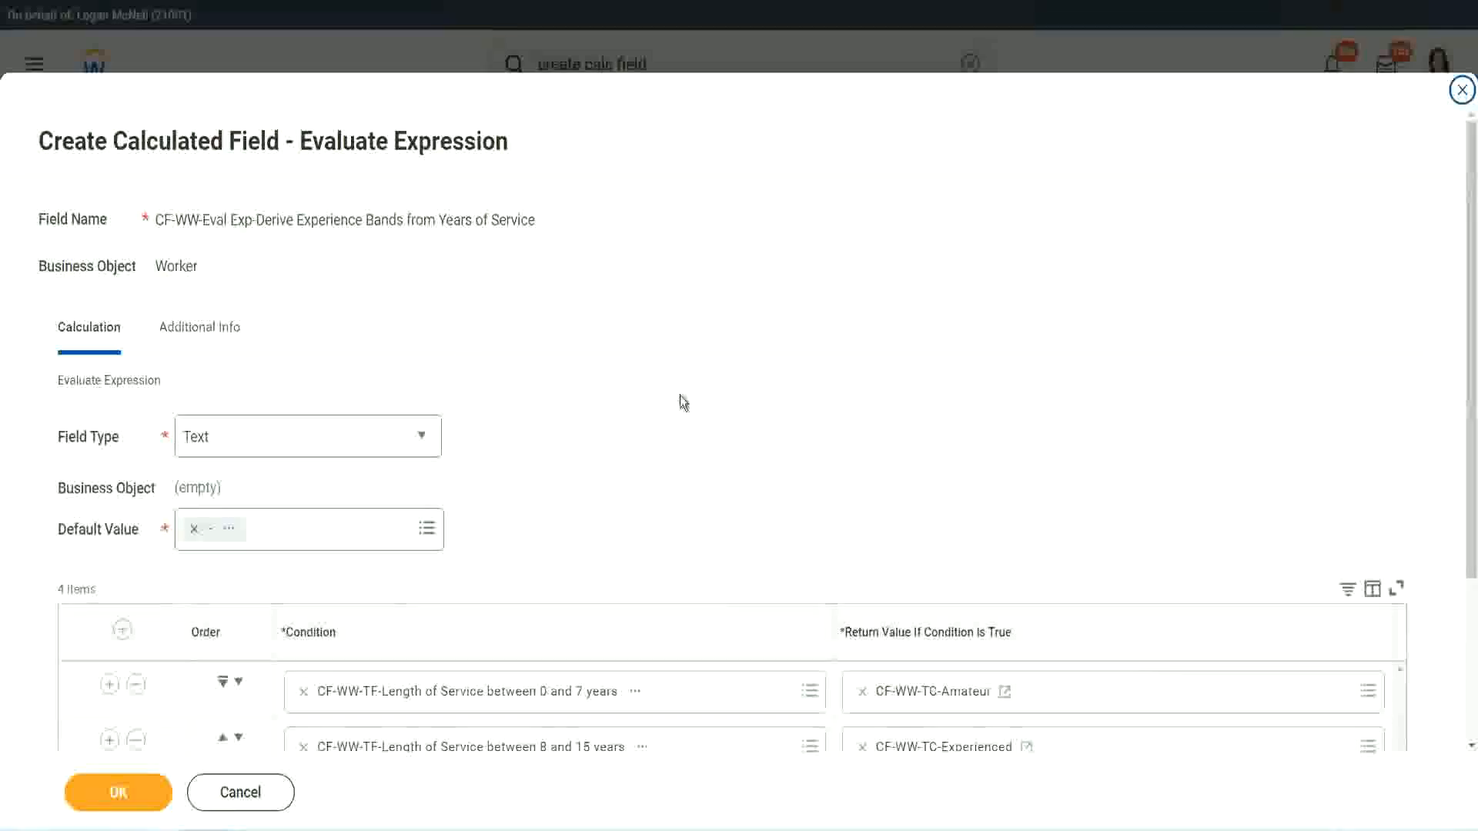
# Step: Start a new calculated field as the return value for the 16 to 30 years condition and paste CF-WW-TC-Amateur as its name
pyautogui.scroll(-2, 681, 395)
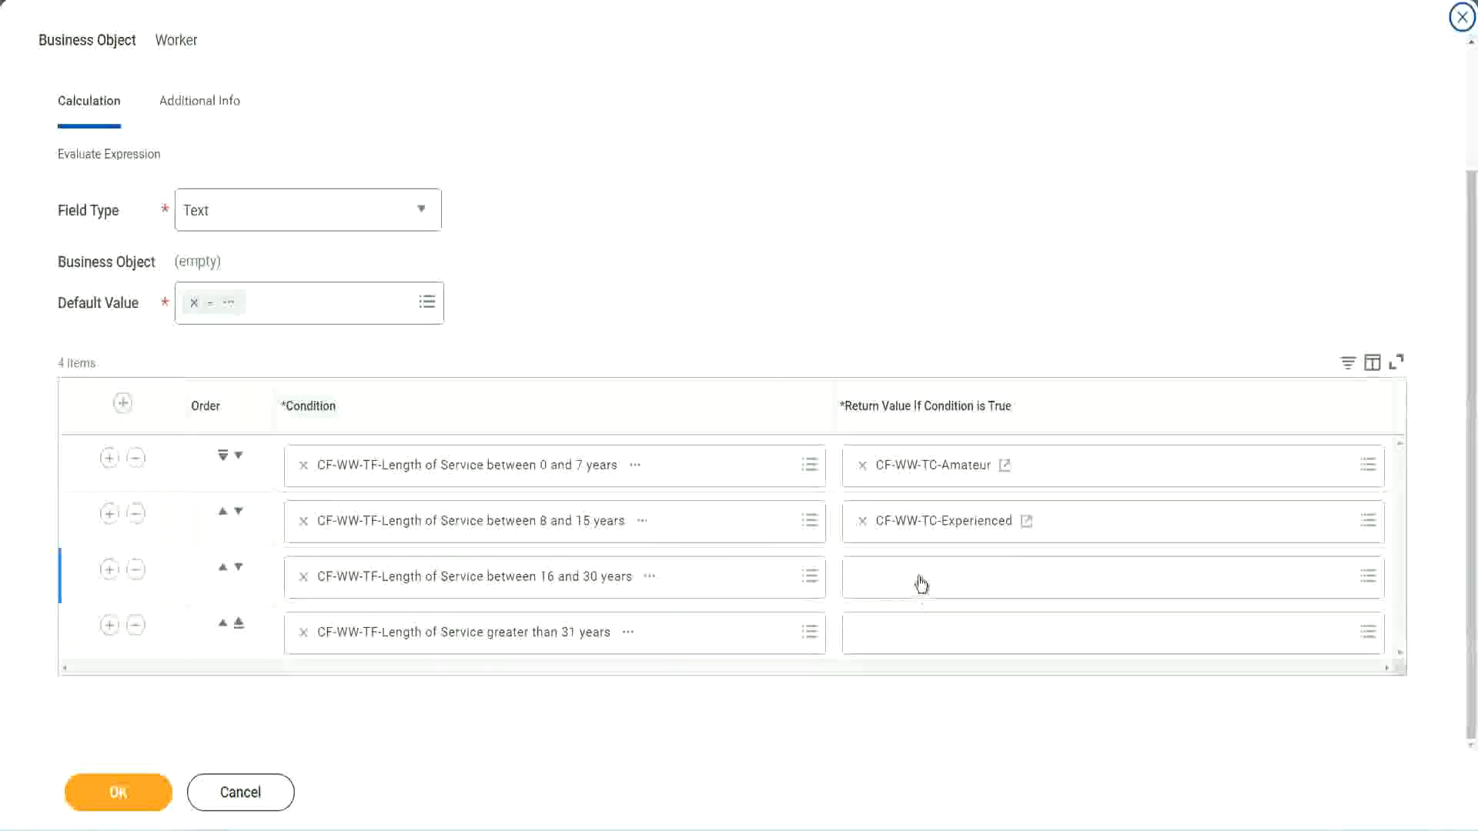
pyautogui.click(921, 576)
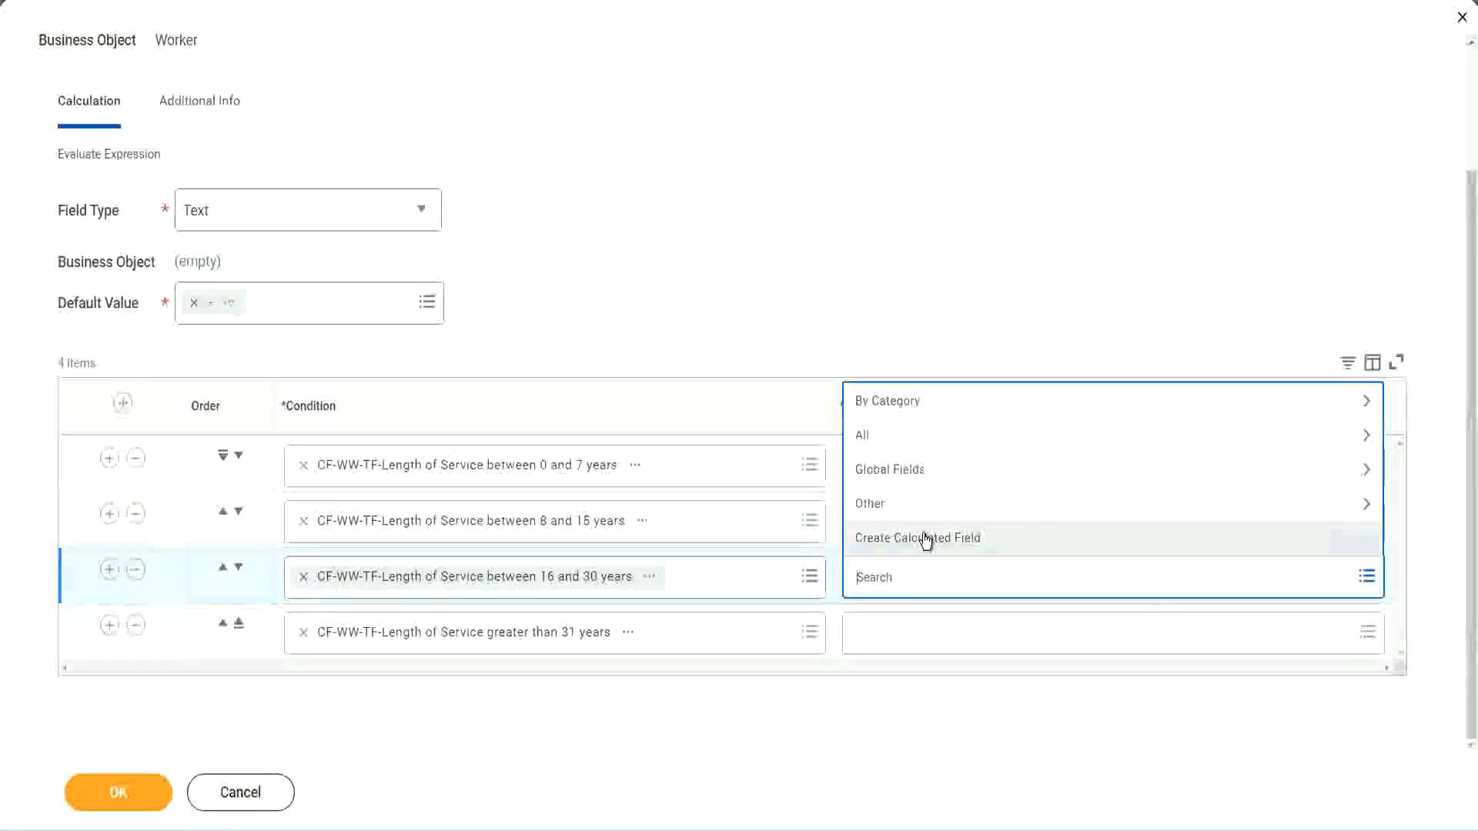
pyautogui.click(926, 540)
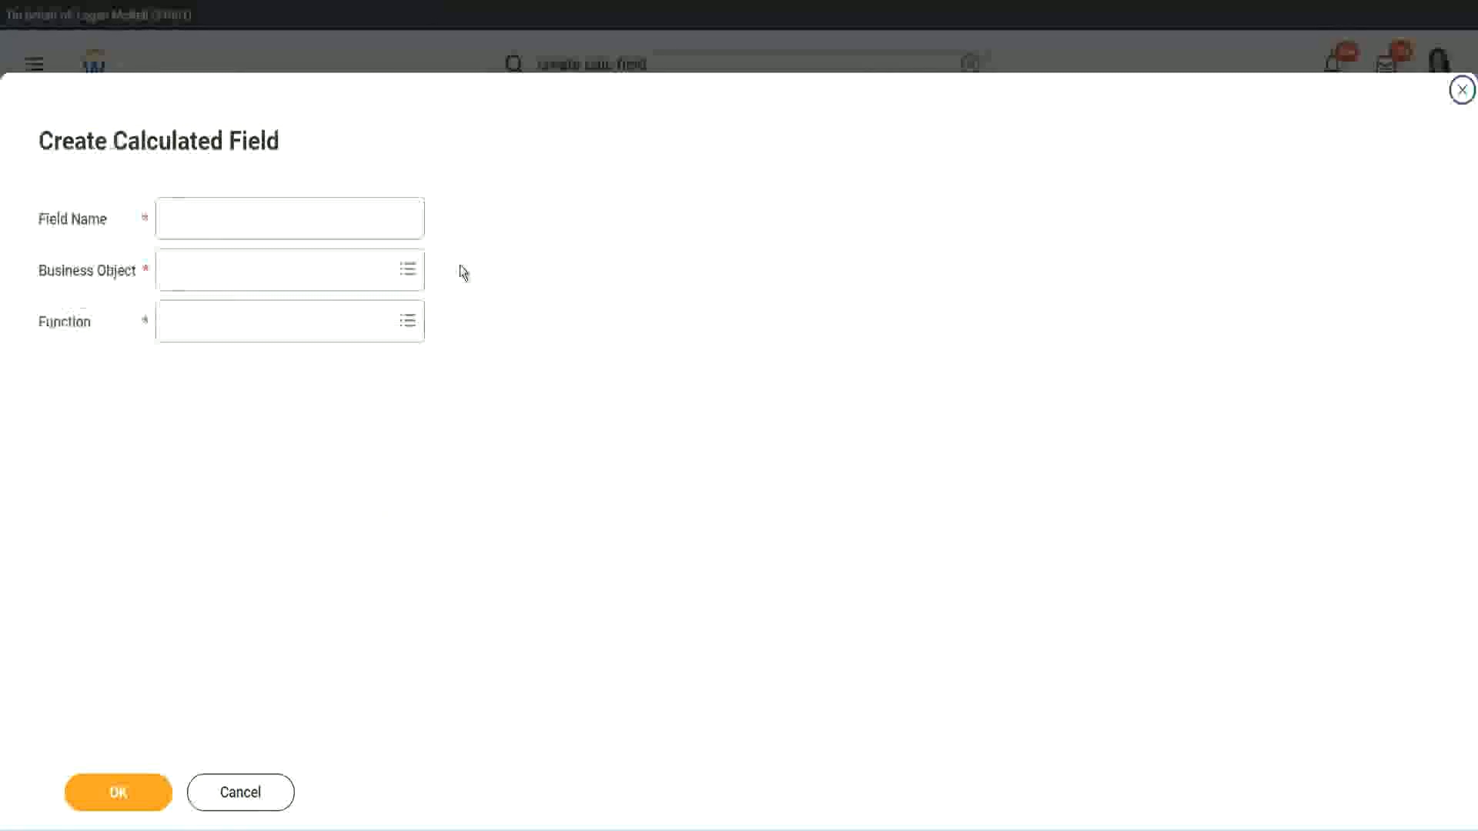
pyautogui.click(312, 218)
pyautogui.hotkey('ctrl', 'v')
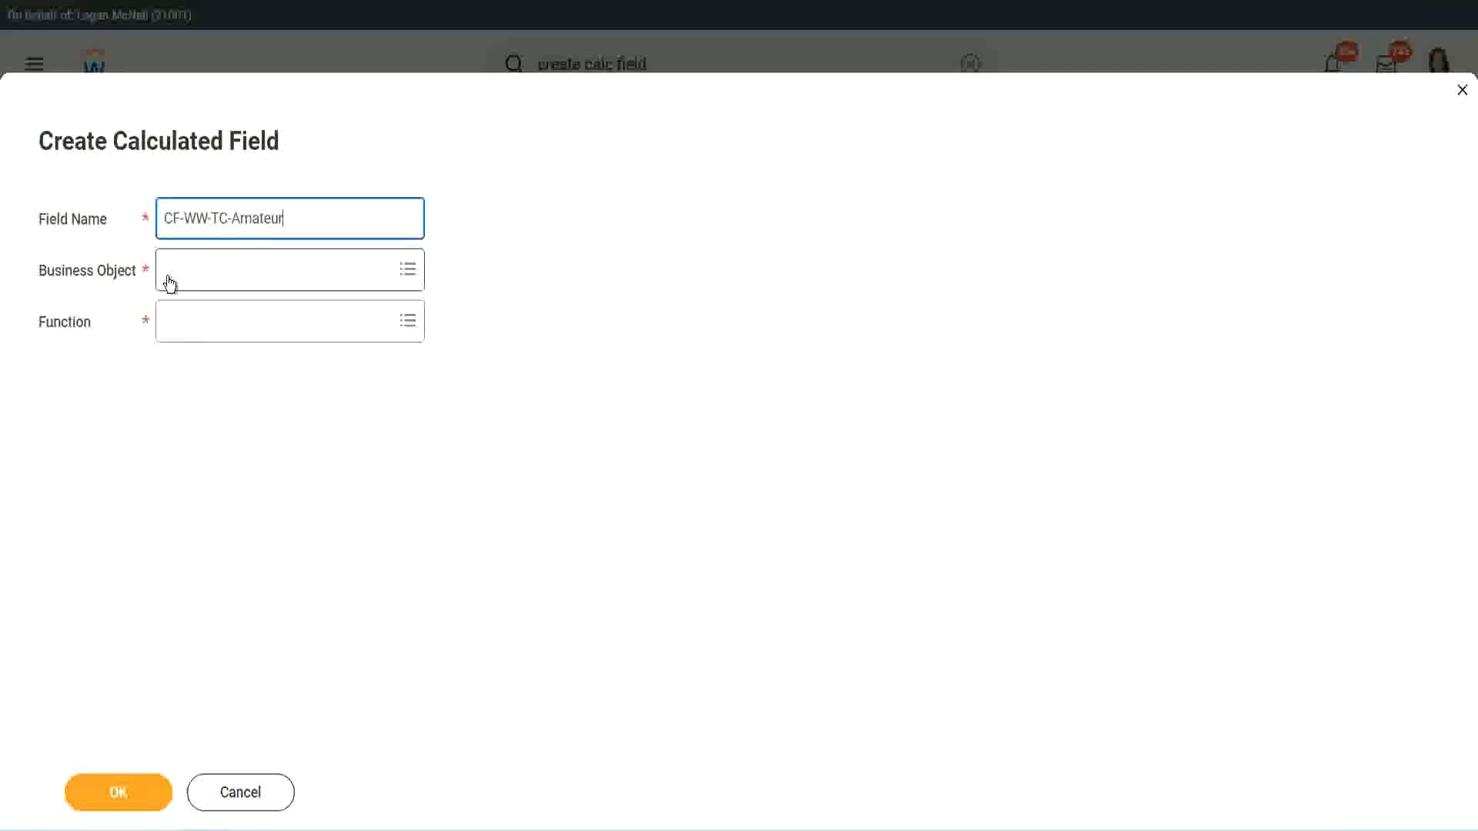
# Step: Set the business object of the new return-value field to Global
pyautogui.click(170, 271)
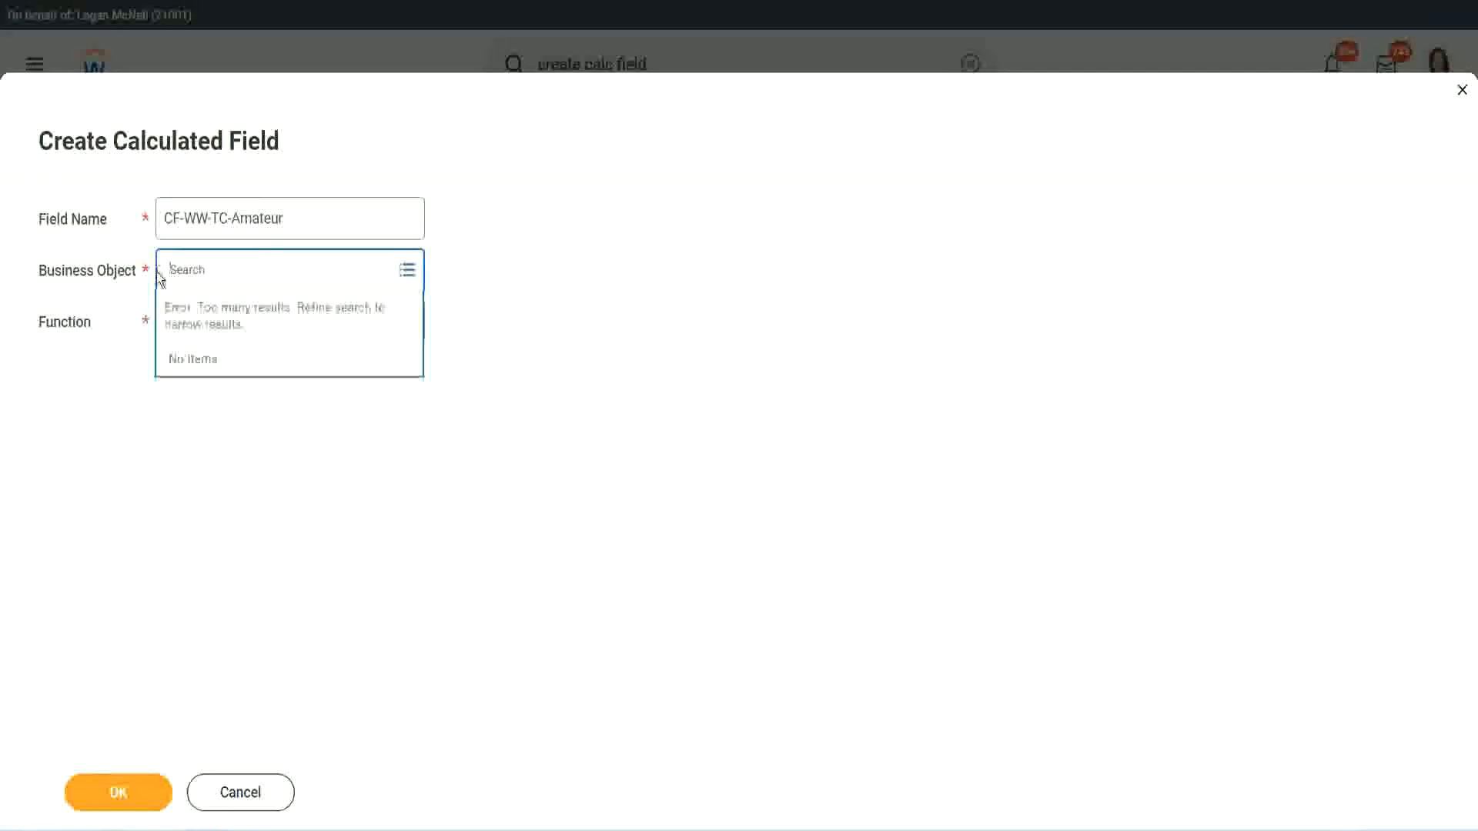
pyautogui.write('global')
pyautogui.press('Return')
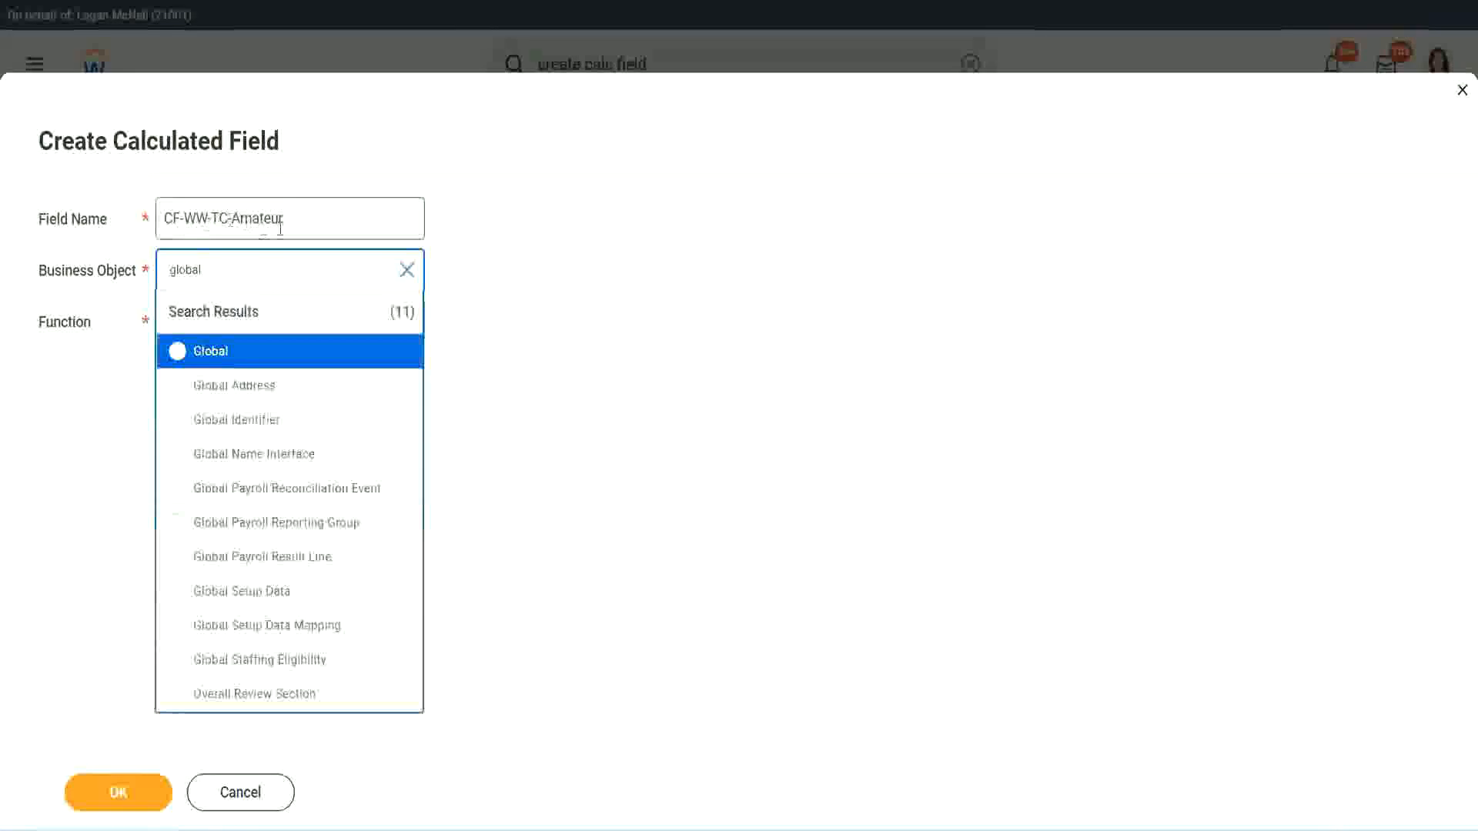
pyautogui.click(208, 356)
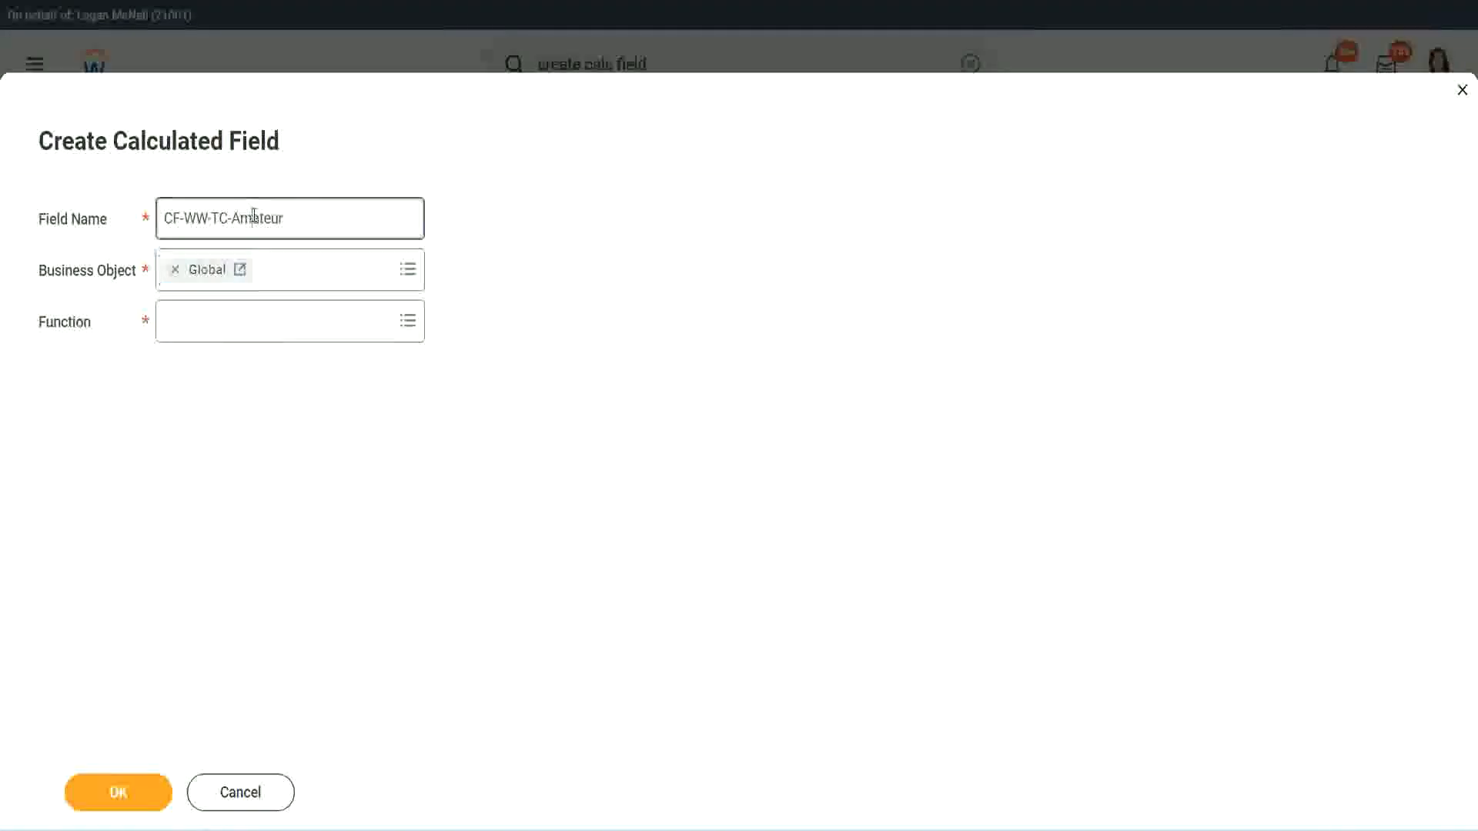
# Step: Change the field name to CF-WW-TC-Senior and choose Text Constant as its function
pyautogui.doubleClick(271, 216)
pyautogui.write('Senior')
pyautogui.click(236, 335)
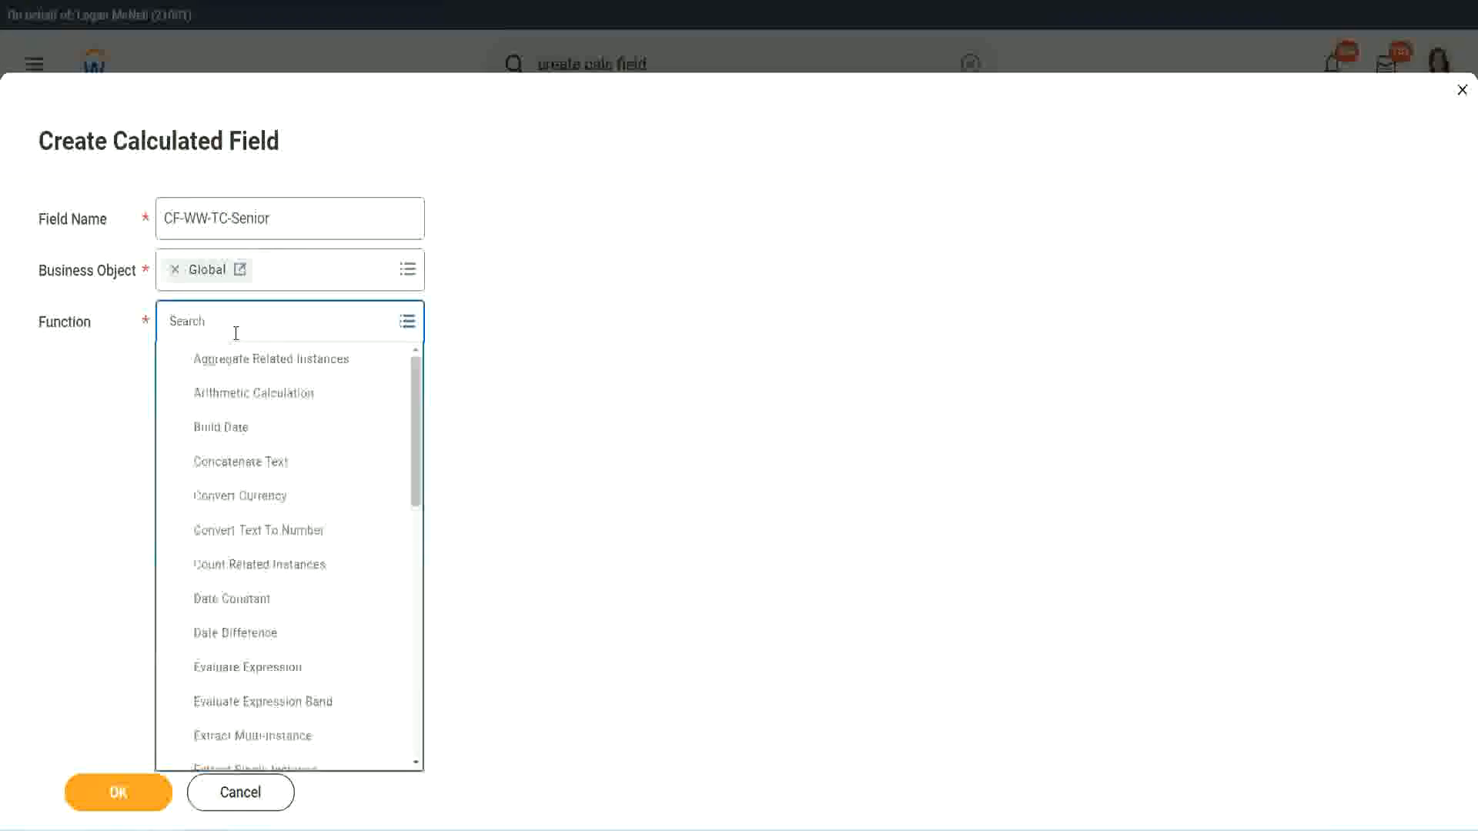
pyautogui.write('td')
pyautogui.click(233, 389)
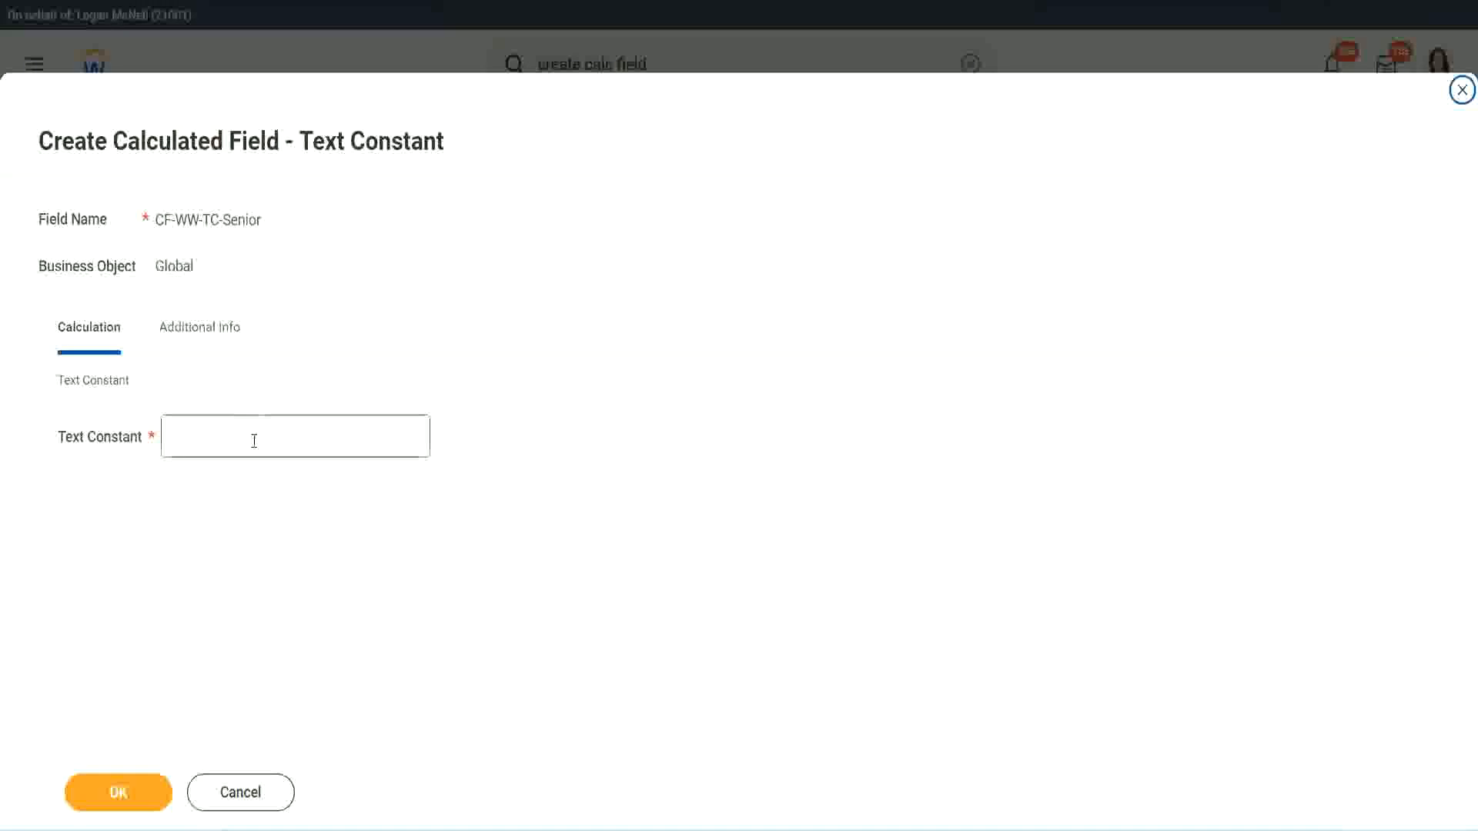
# Step: Set the text constant to Senior and save the field as the return value for the 16 to 30 years condition
pyautogui.click(250, 434)
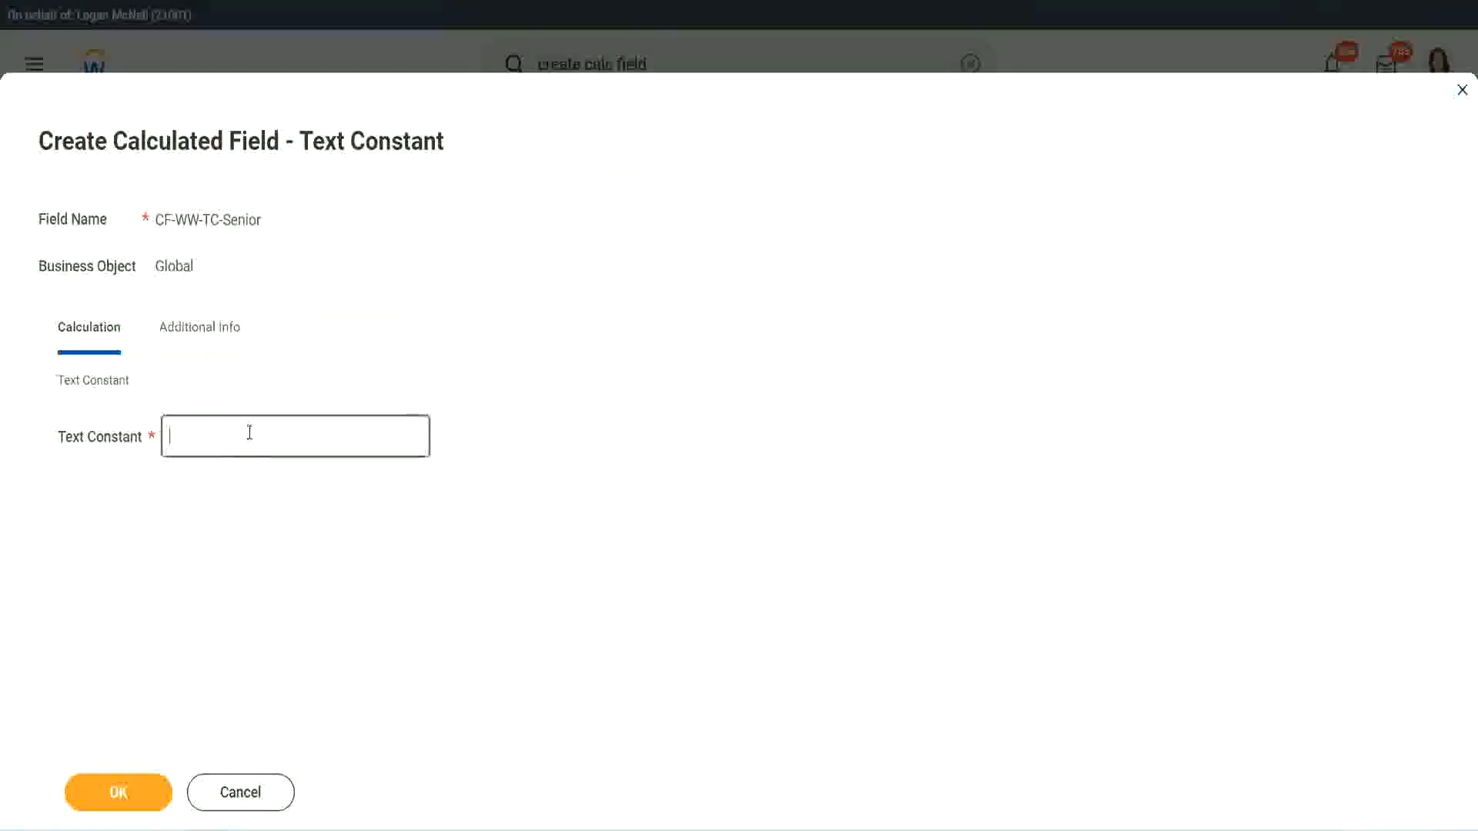
pyautogui.write('Senior')
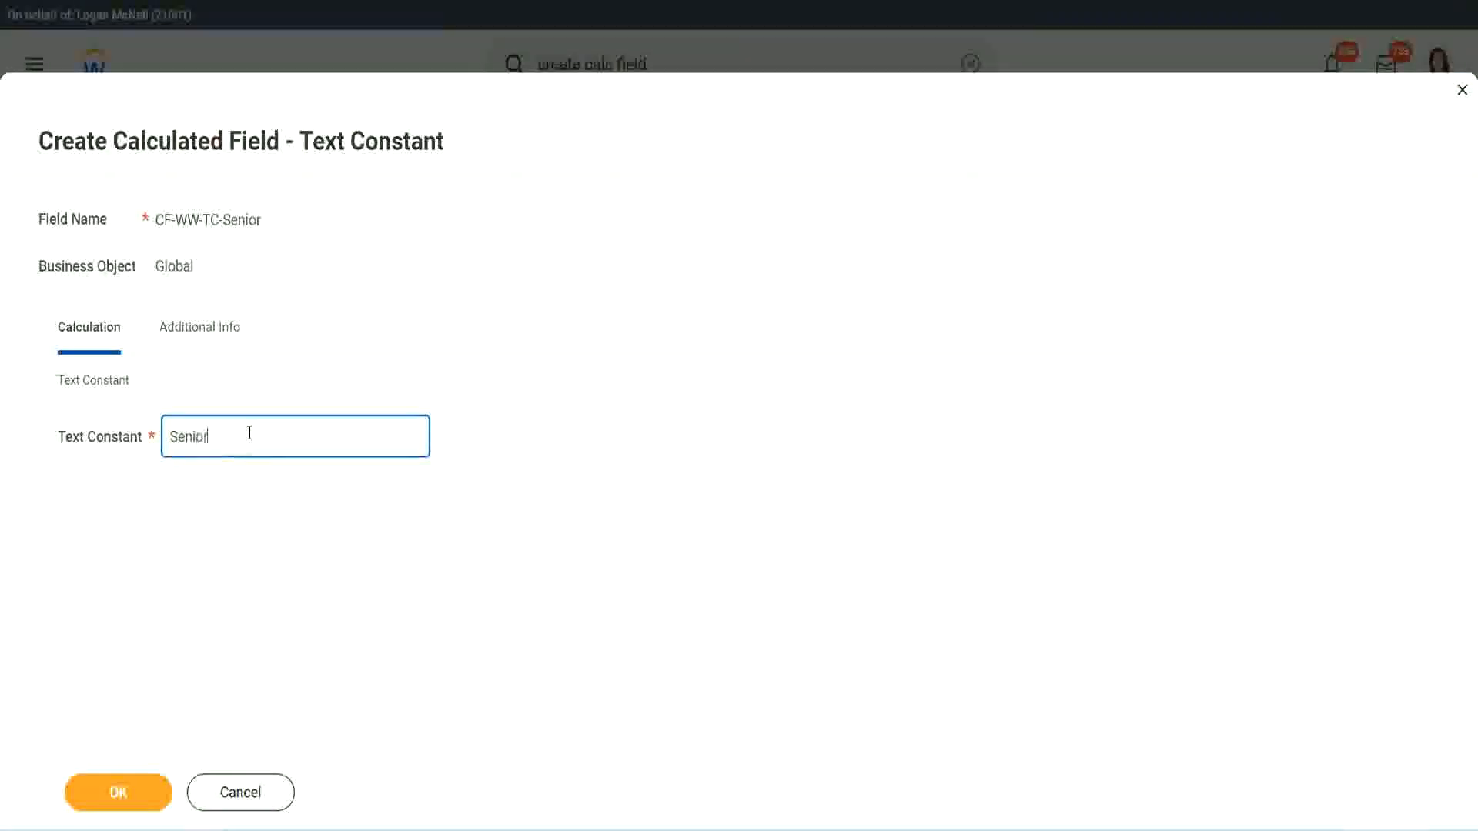
pyautogui.click(147, 806)
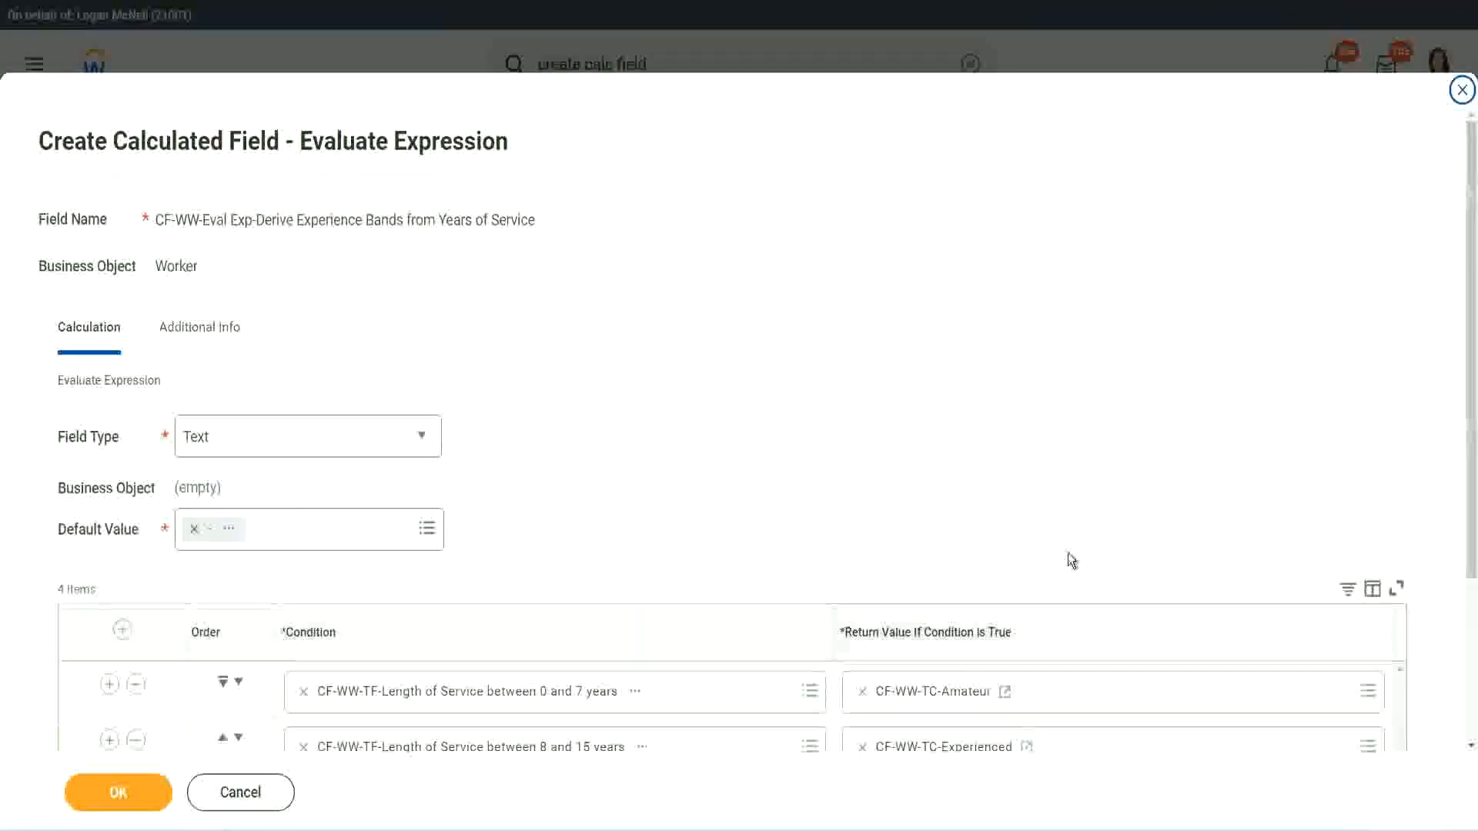
pyautogui.scroll(-3, 1055, 577)
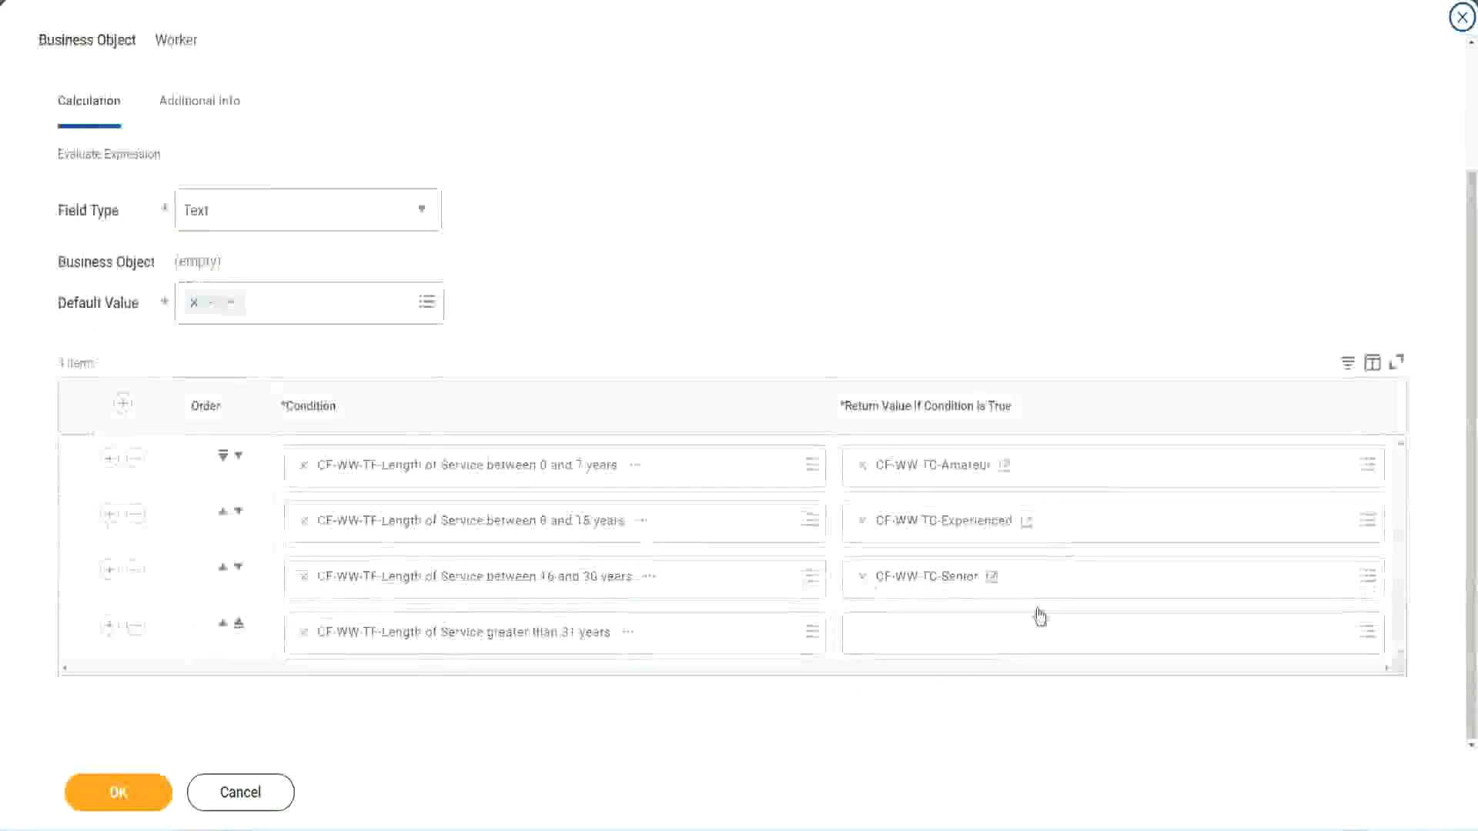
# Step: Start a new calculated field as the return value for the greater than 31 years condition and name it CF-WW-TC-Legend
pyautogui.rightClick(898, 585)
pyautogui.click(932, 665)
pyautogui.click(901, 643)
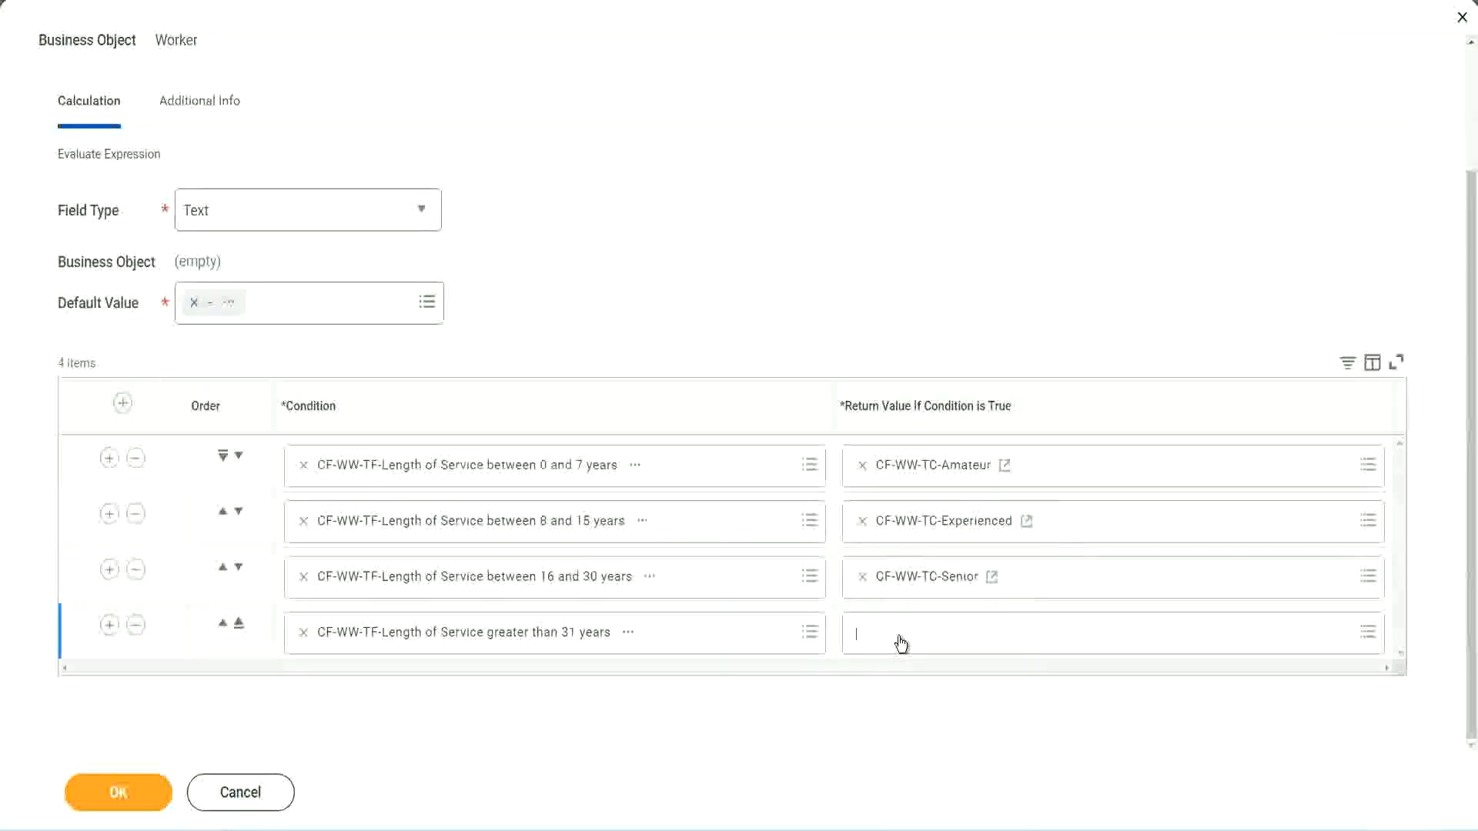
pyautogui.click(916, 598)
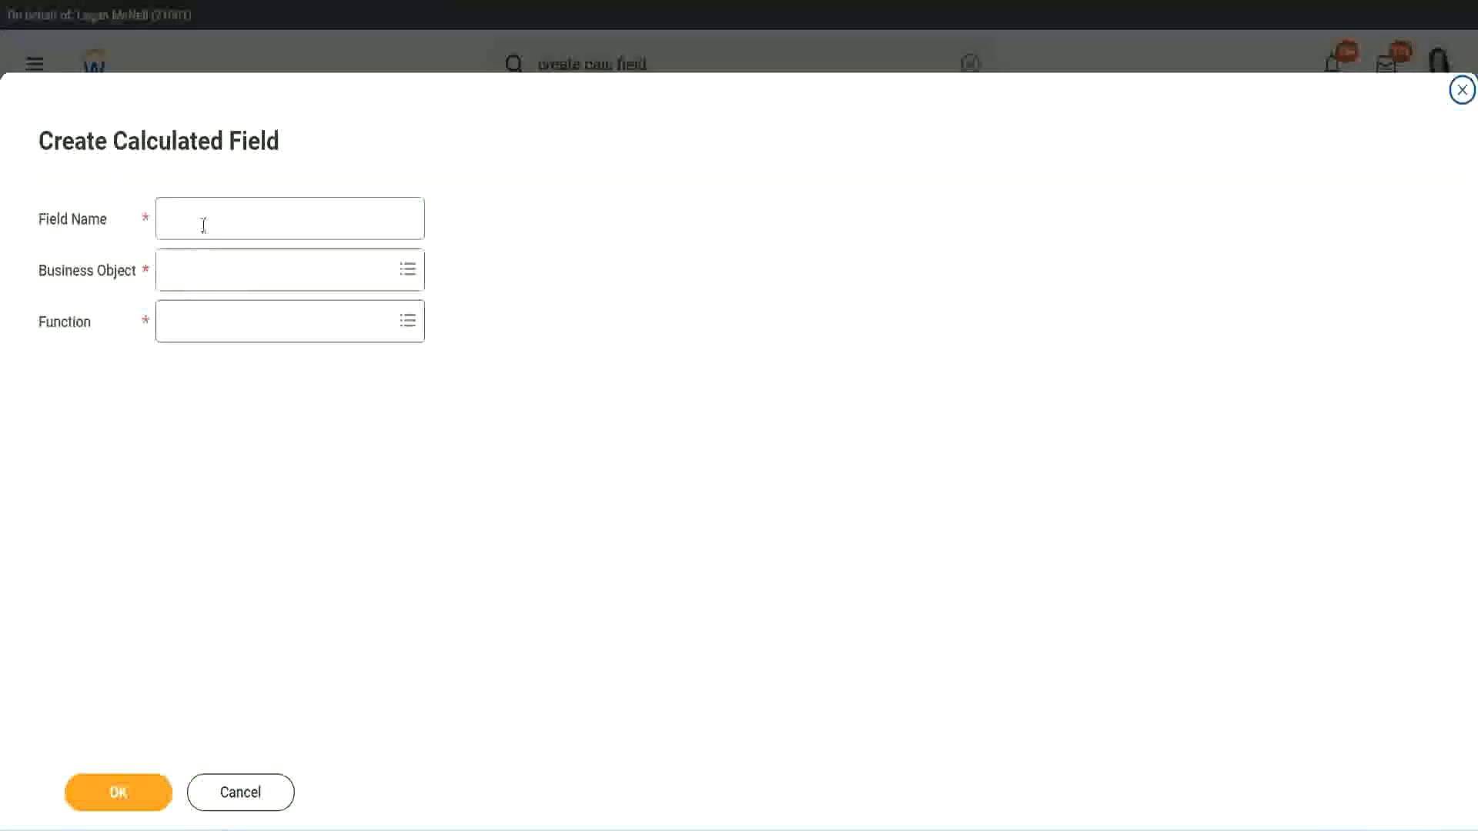
pyautogui.click(205, 223)
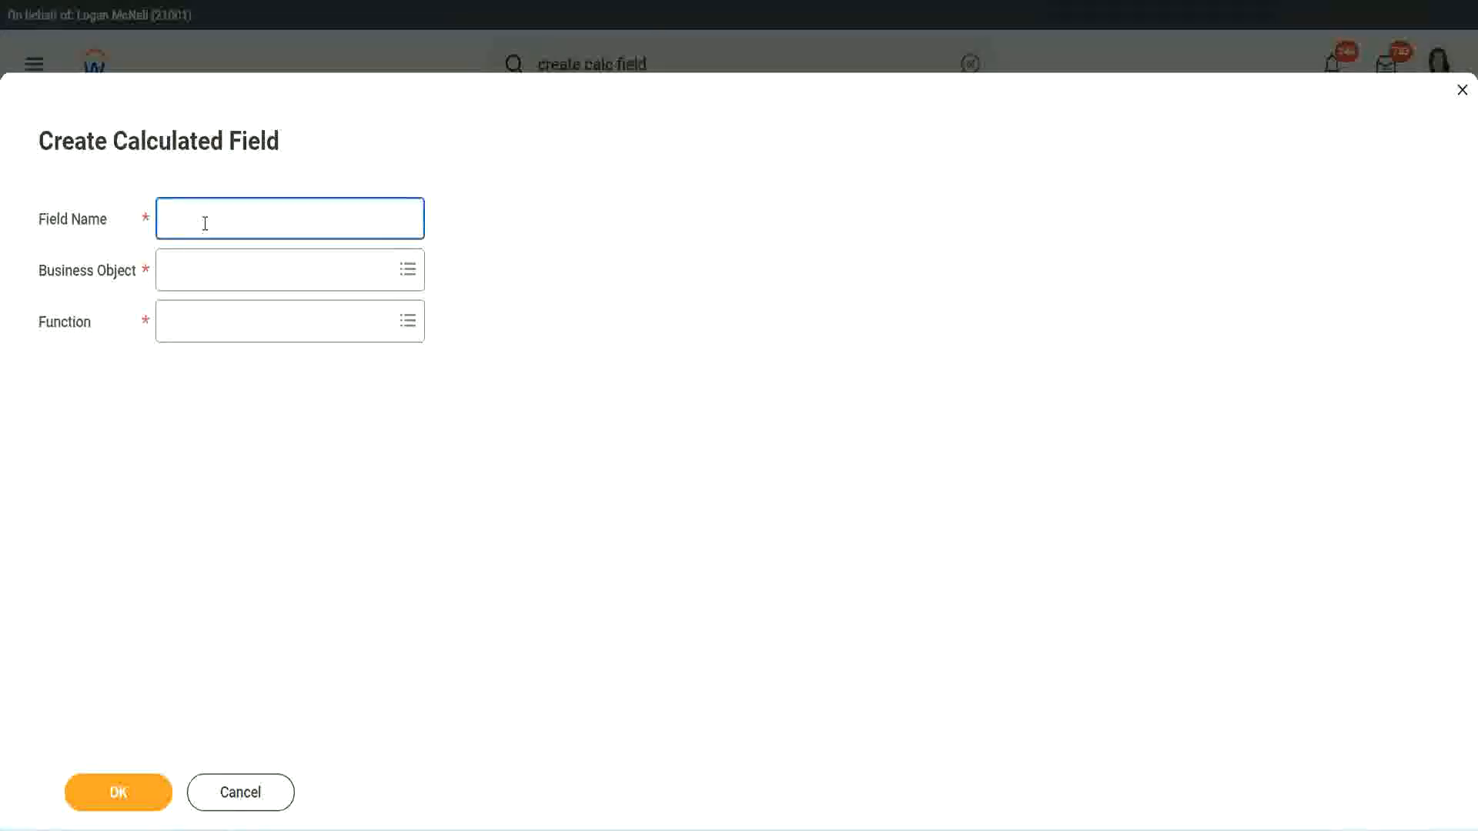
pyautogui.write('CF-WW-TC-Senior')
pyautogui.doubleClick(250, 219)
pyautogui.write('Le')
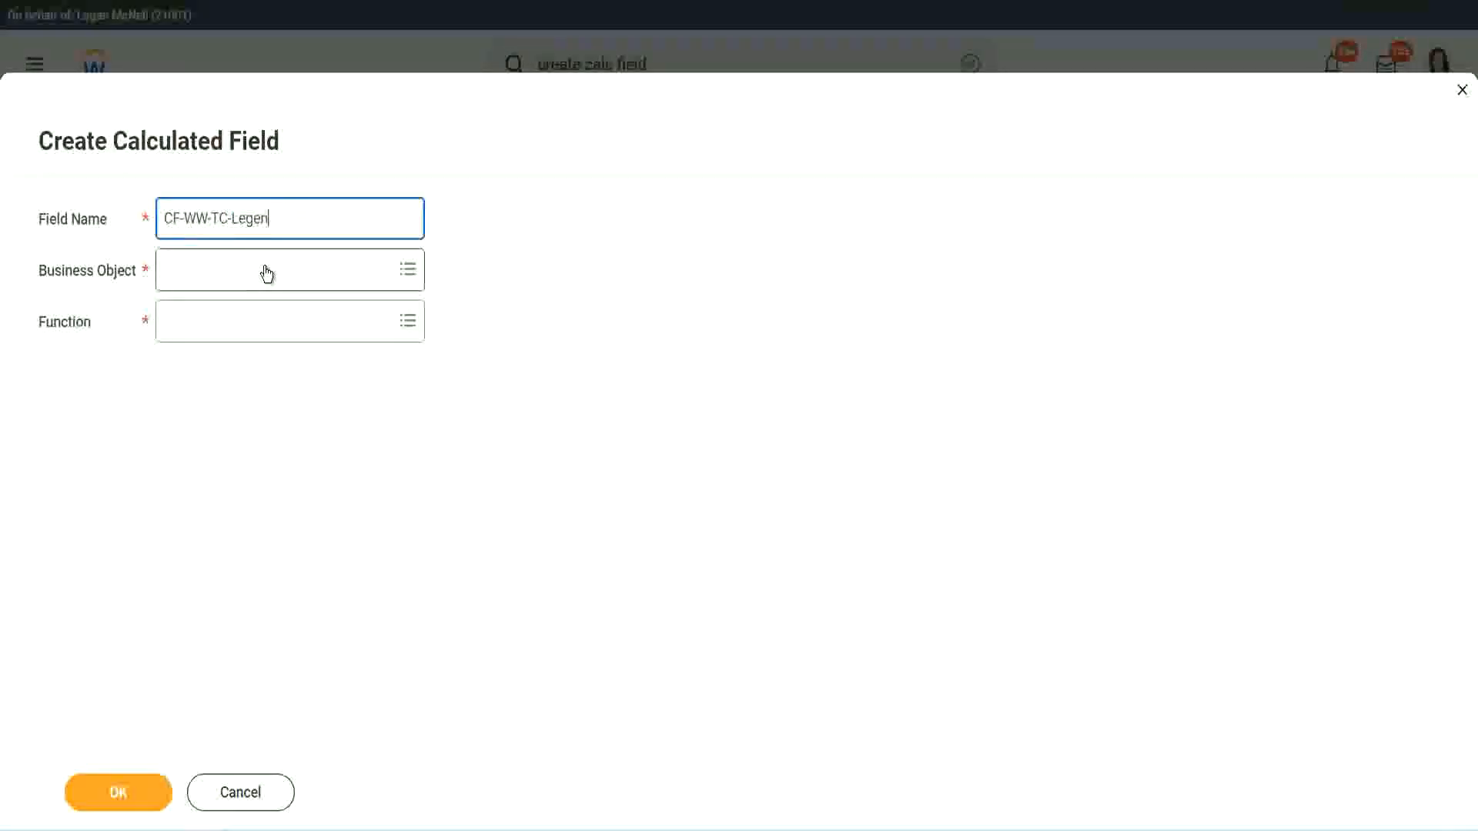
# Step: Set the business object of the CF-WW-TC-Legend field to Global
pyautogui.click(208, 281)
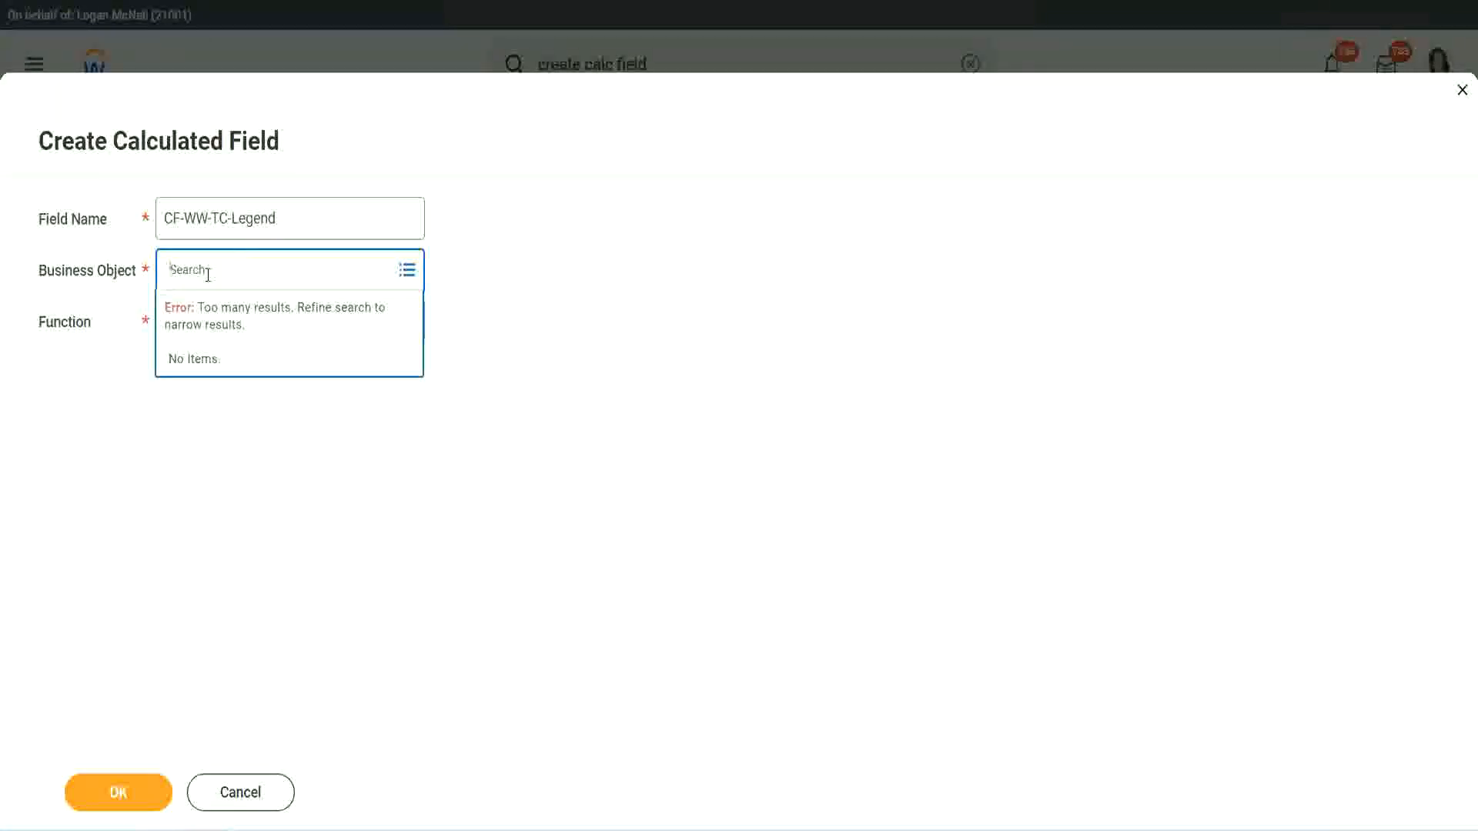
pyautogui.write('Glo')
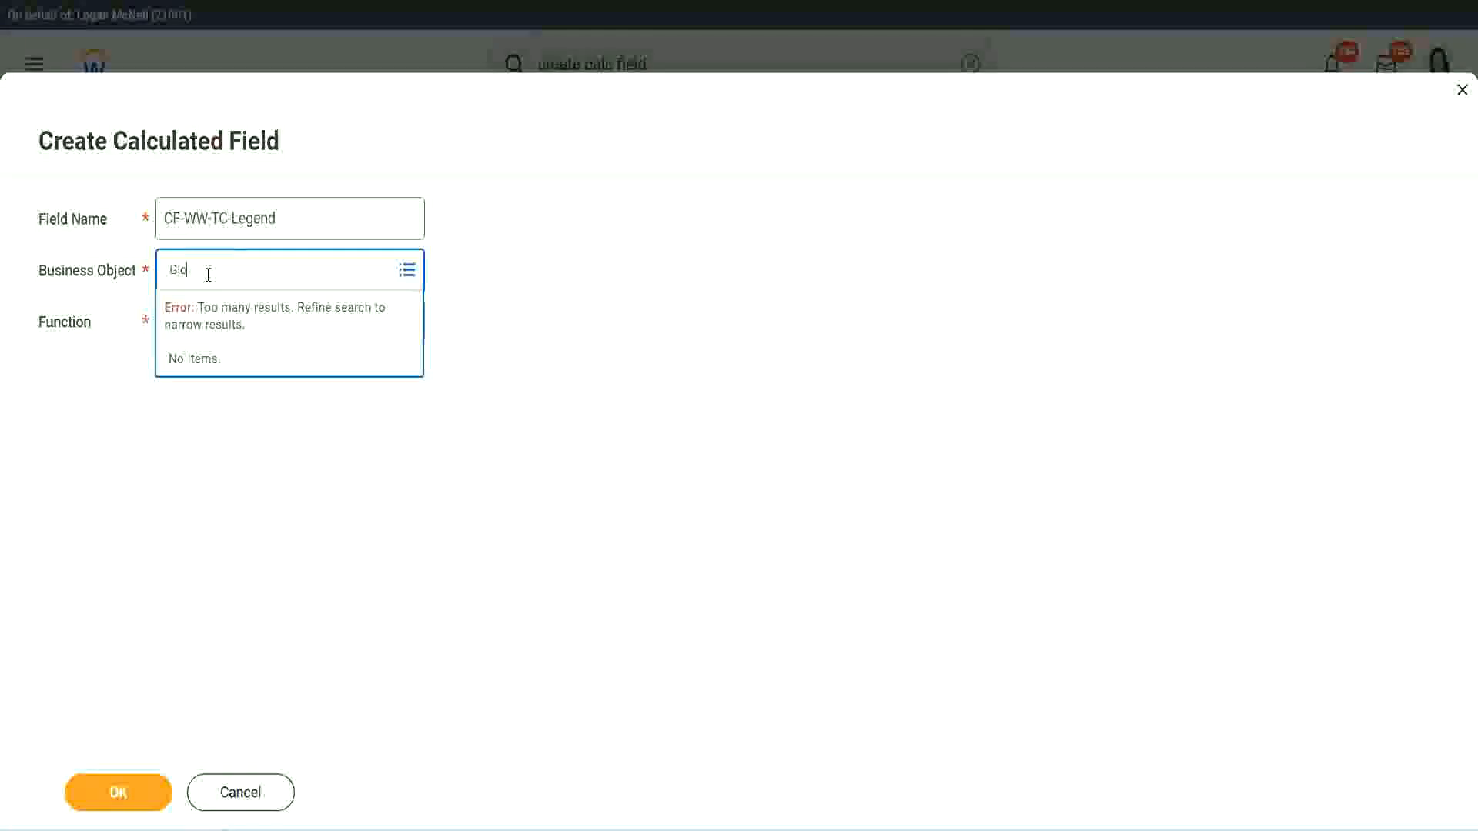
pyautogui.write('bal')
pyautogui.press('Return')
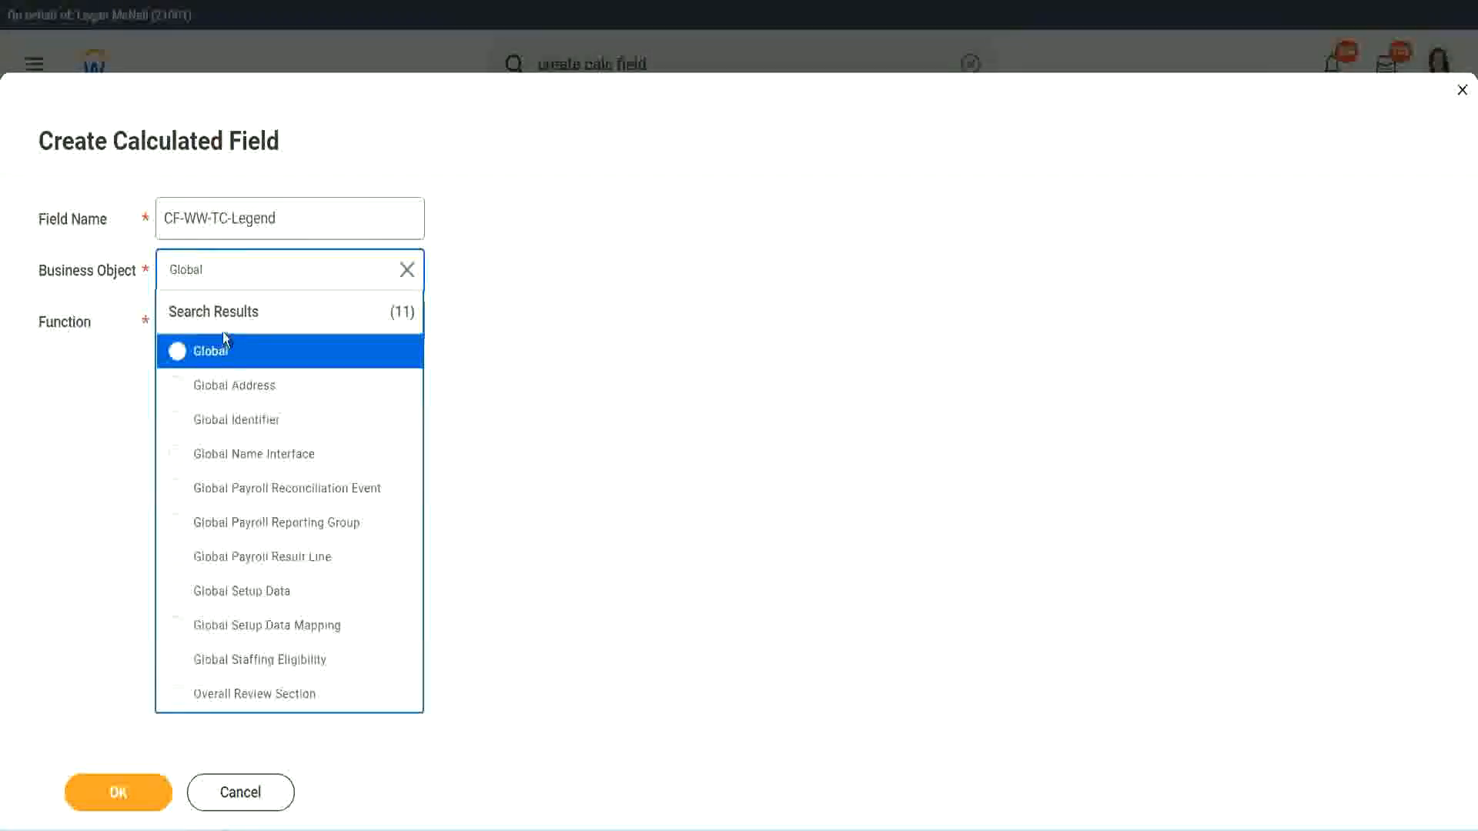
pyautogui.click(219, 354)
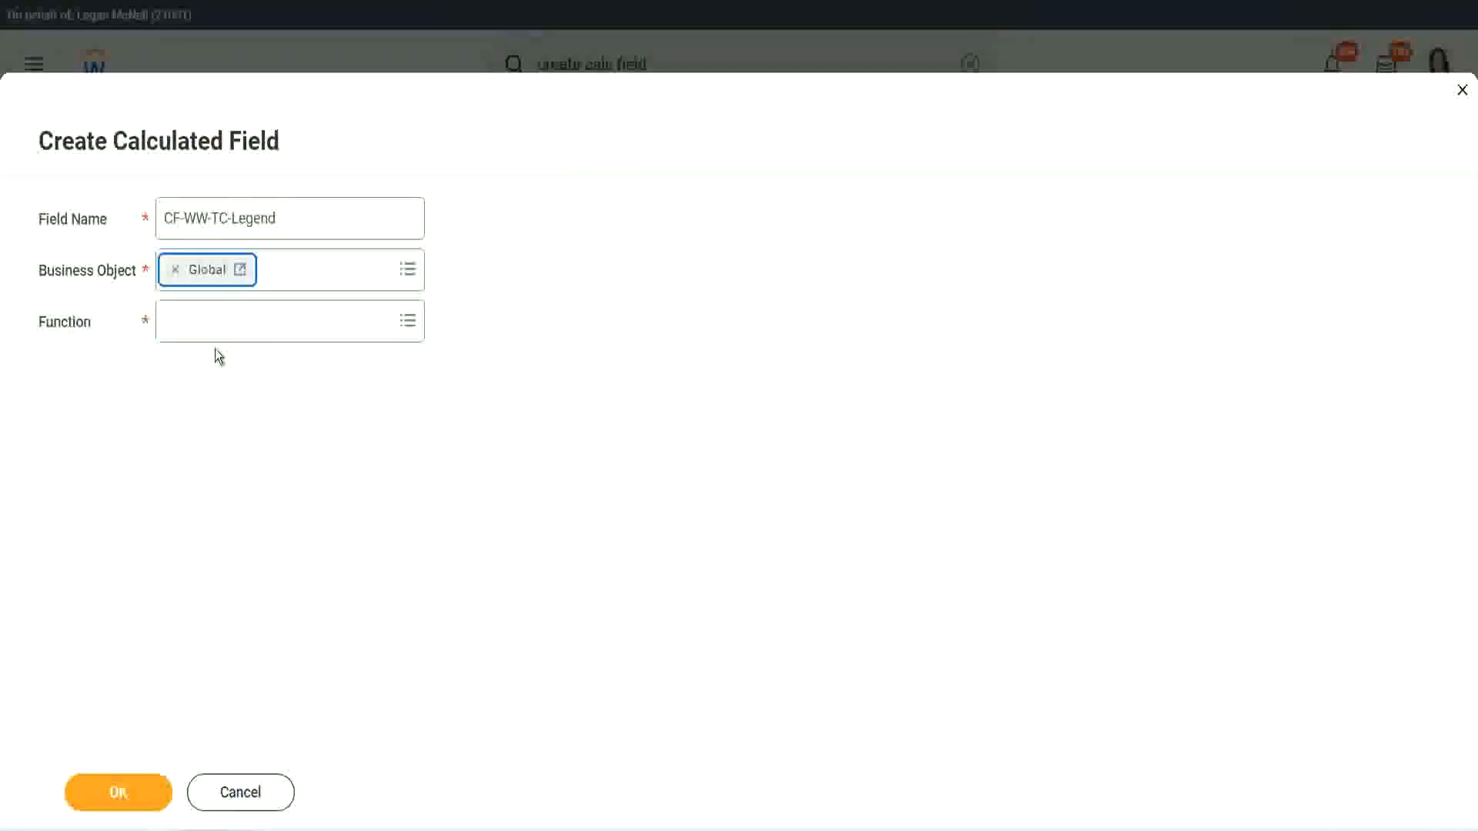
# Step: Choose Text Constant as the function of the CF-WW-TC-Legend field and continue to its definition
pyautogui.click(213, 319)
pyautogui.write('tc')
pyautogui.press('Return')
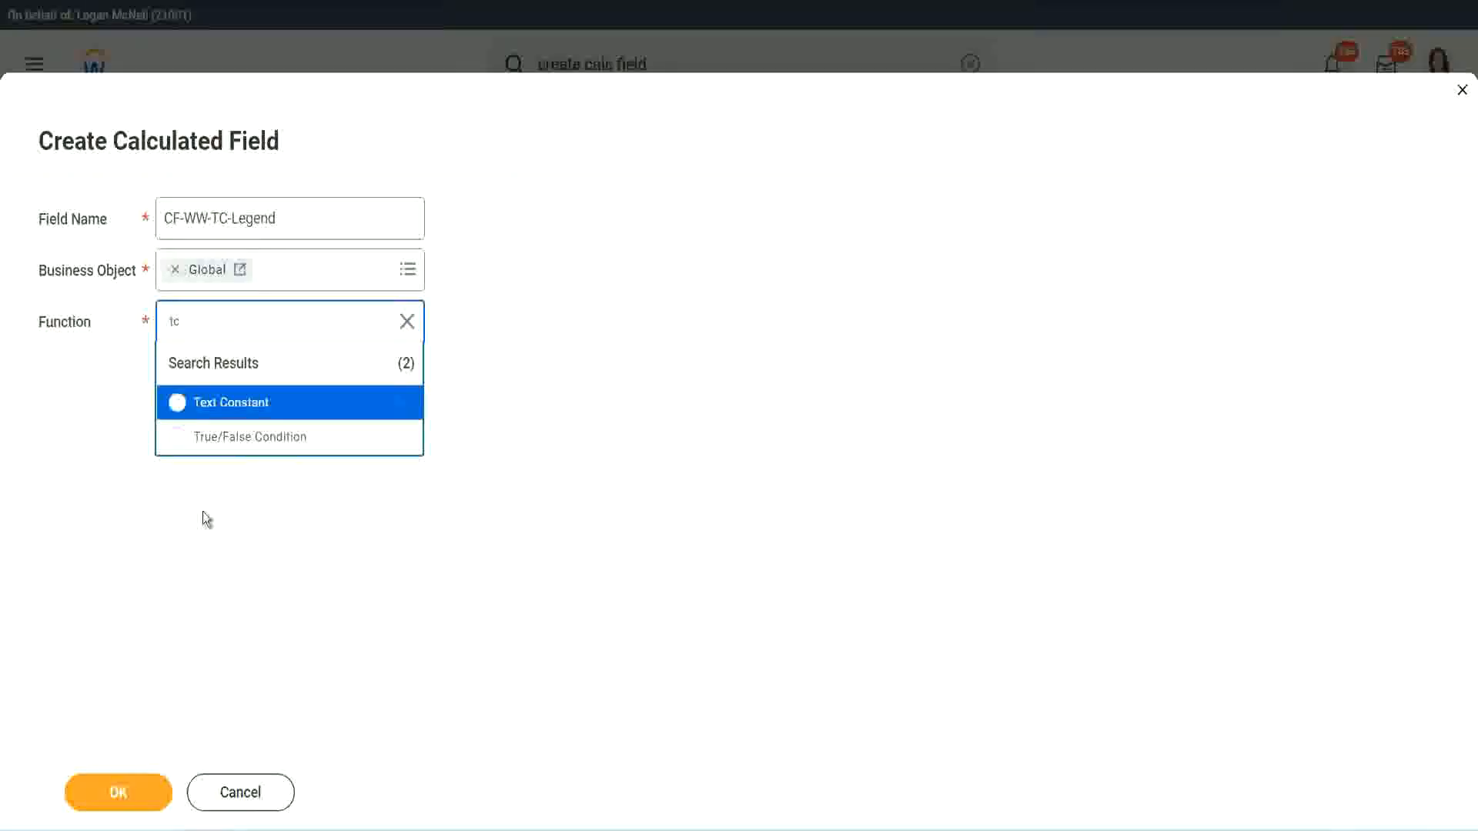
pyautogui.click(287, 407)
pyautogui.click(109, 793)
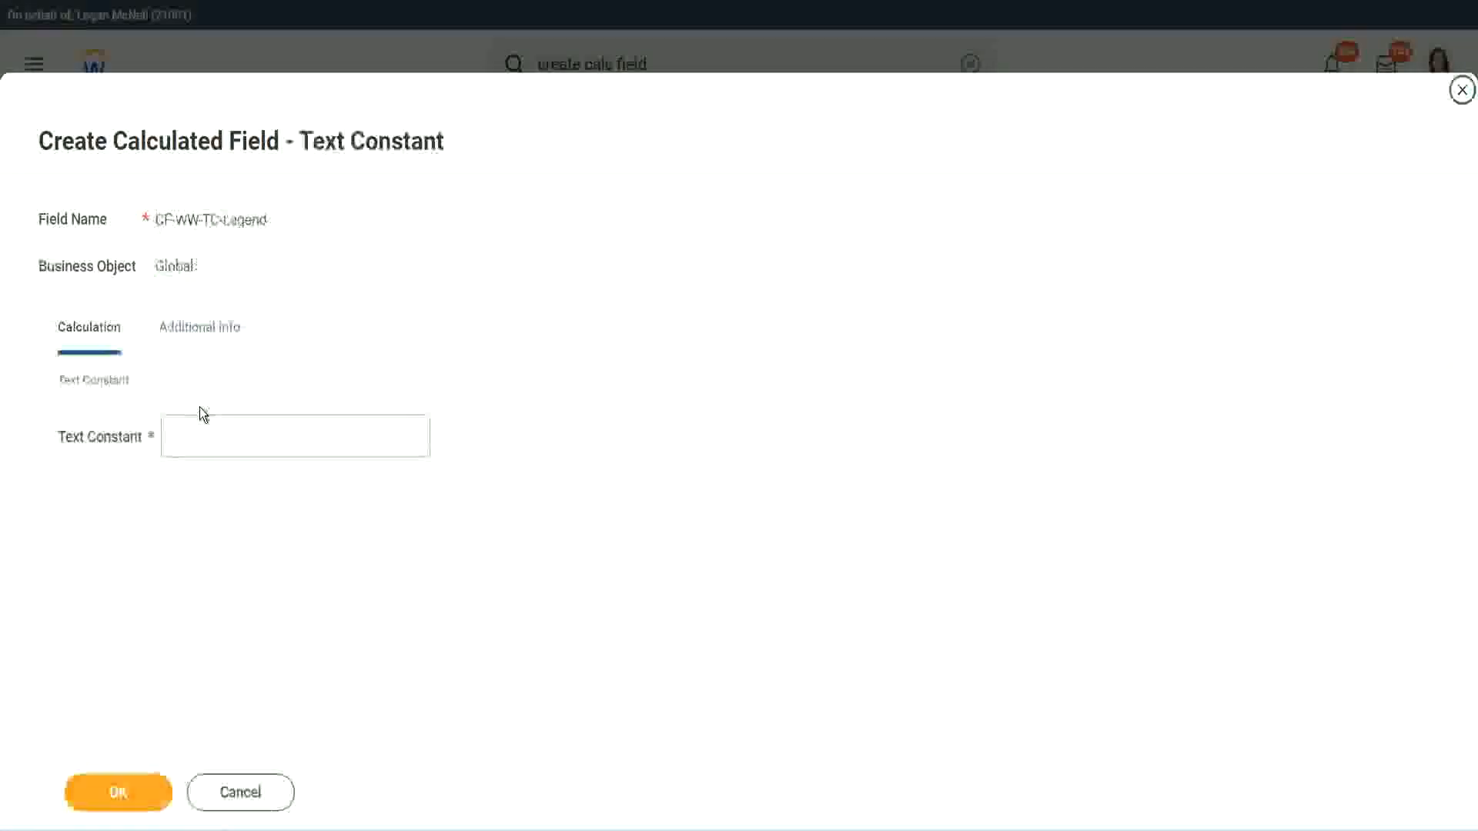
# Step: Set the text constant to Legend and save the field as the return value for the greater than 31 years condition
pyautogui.click(190, 437)
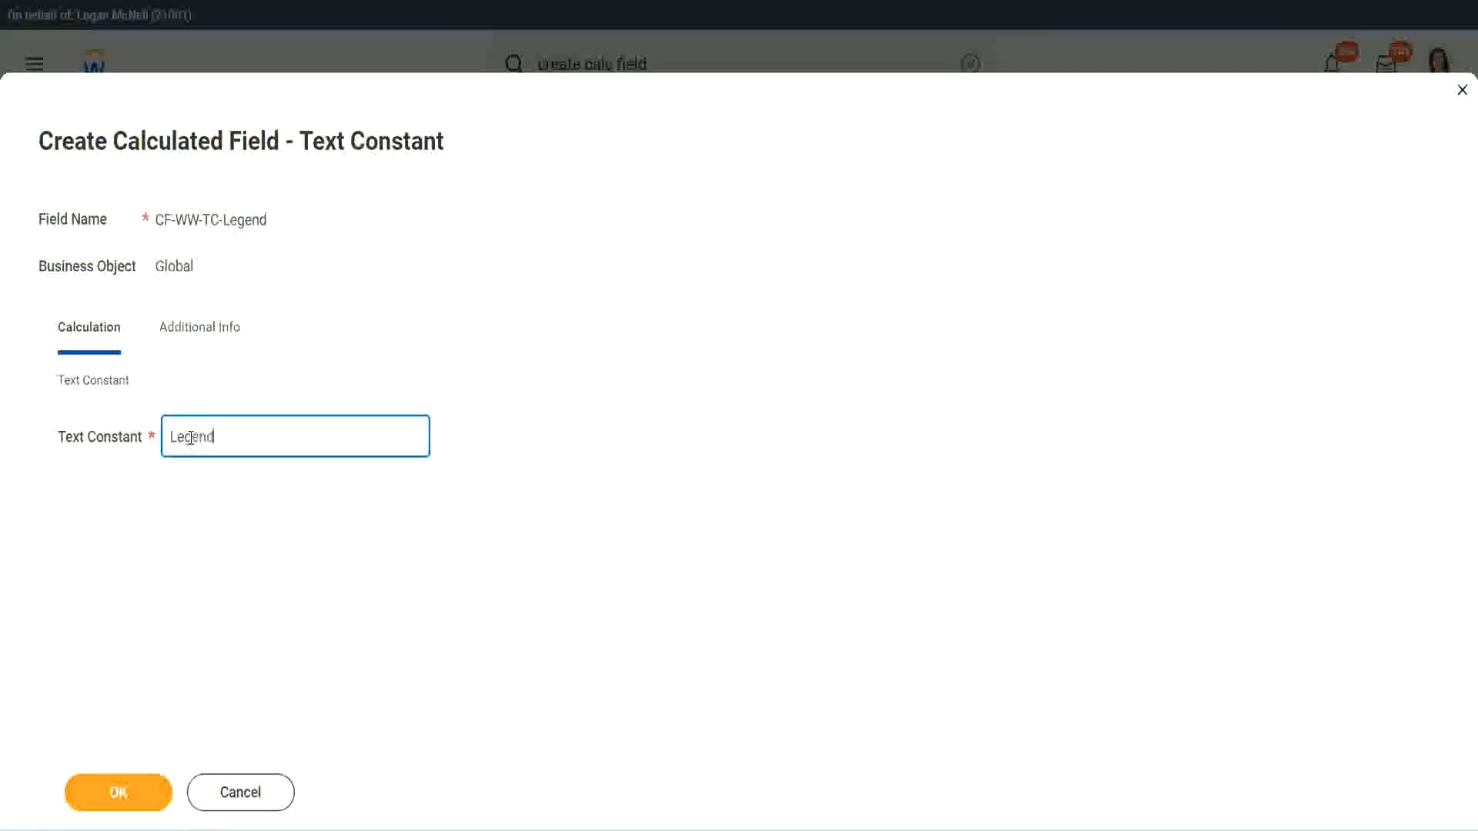
pyautogui.write('Legend')
pyautogui.click(123, 793)
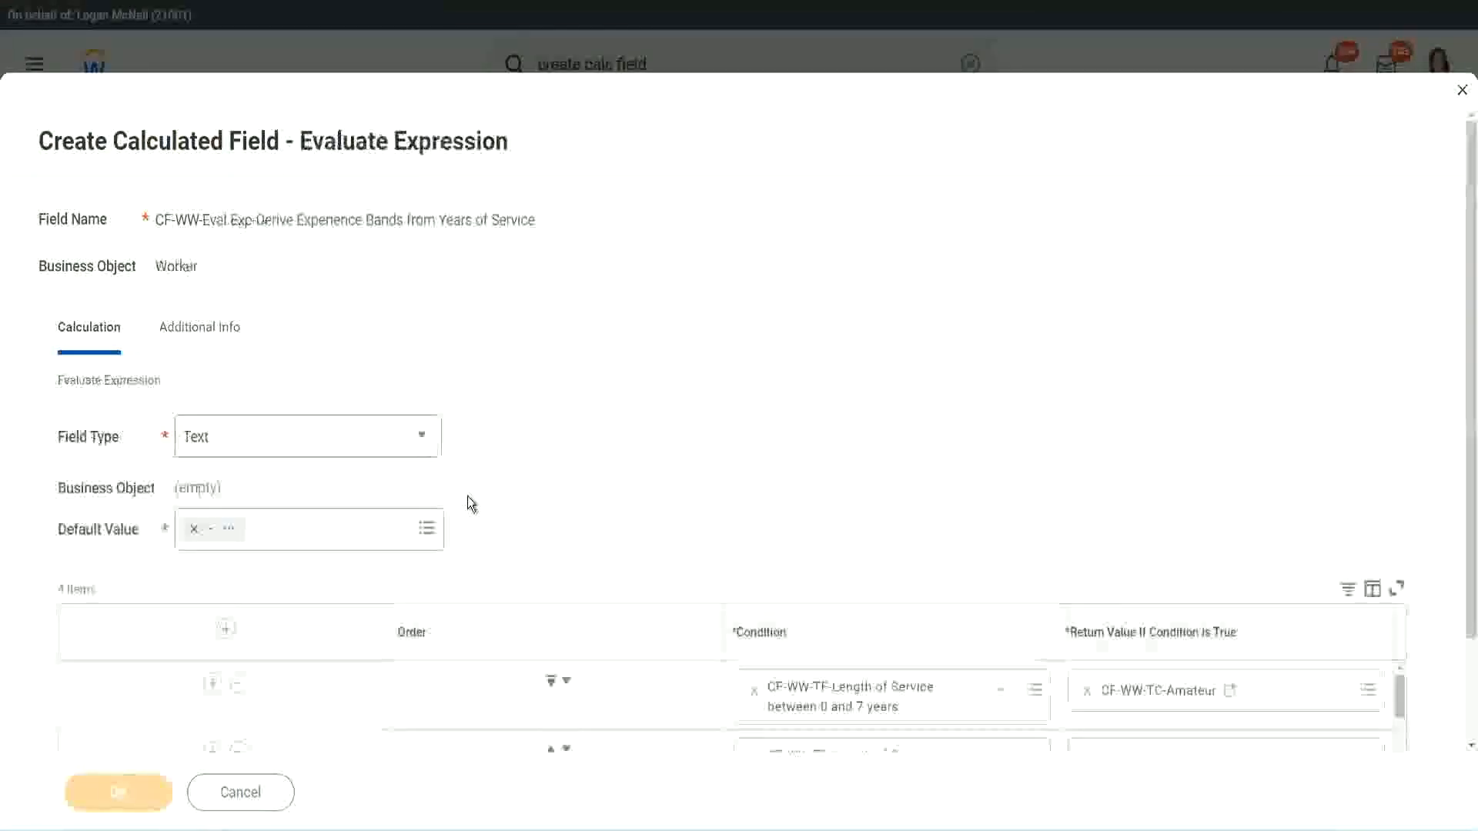
pyautogui.scroll(-3, 782, 413)
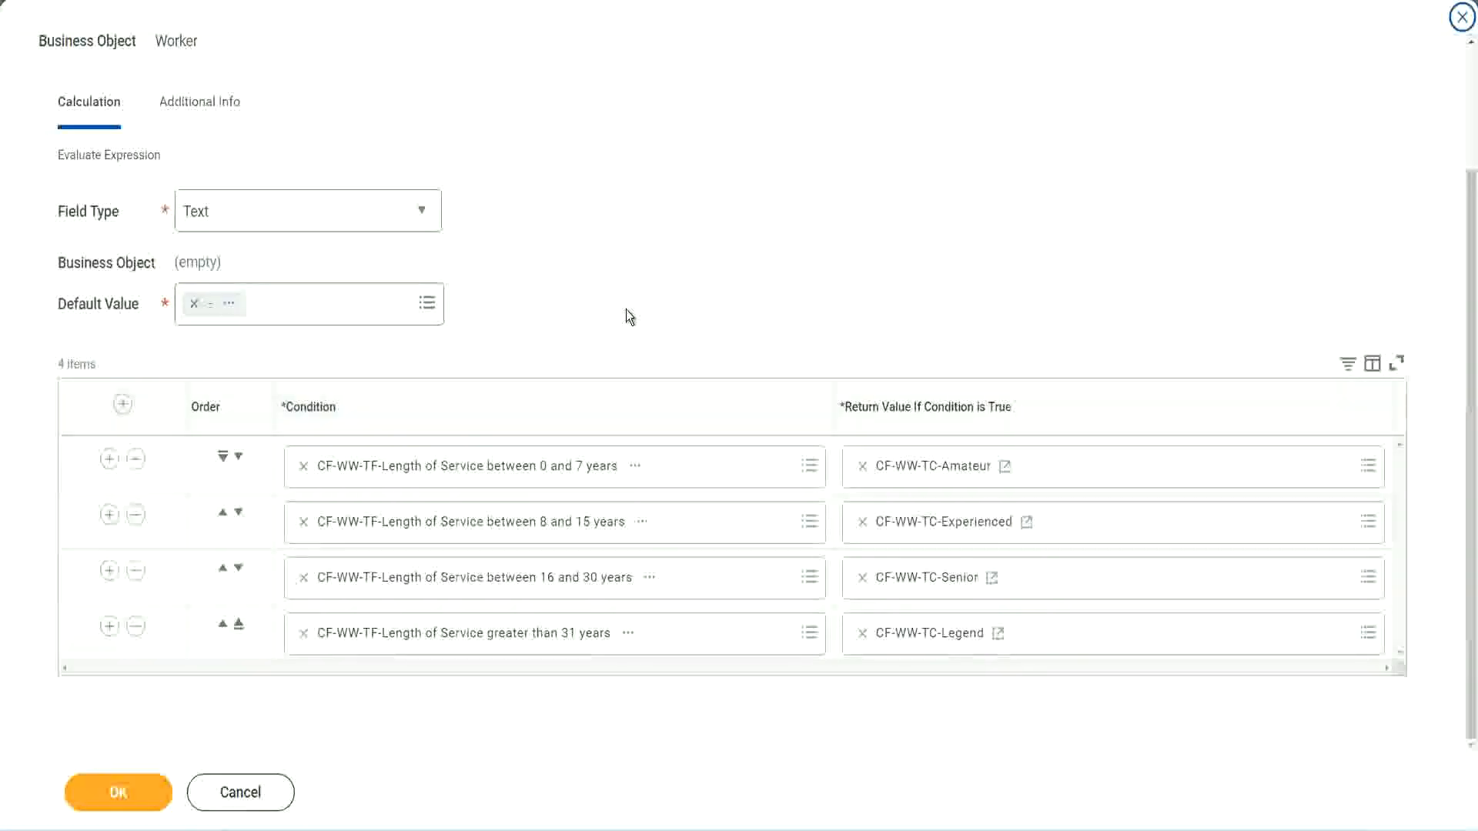
# Step: Check the condition and return-value pairs of the Evaluate Expression calculated field and save it
pyautogui.scroll(2, 626, 309)
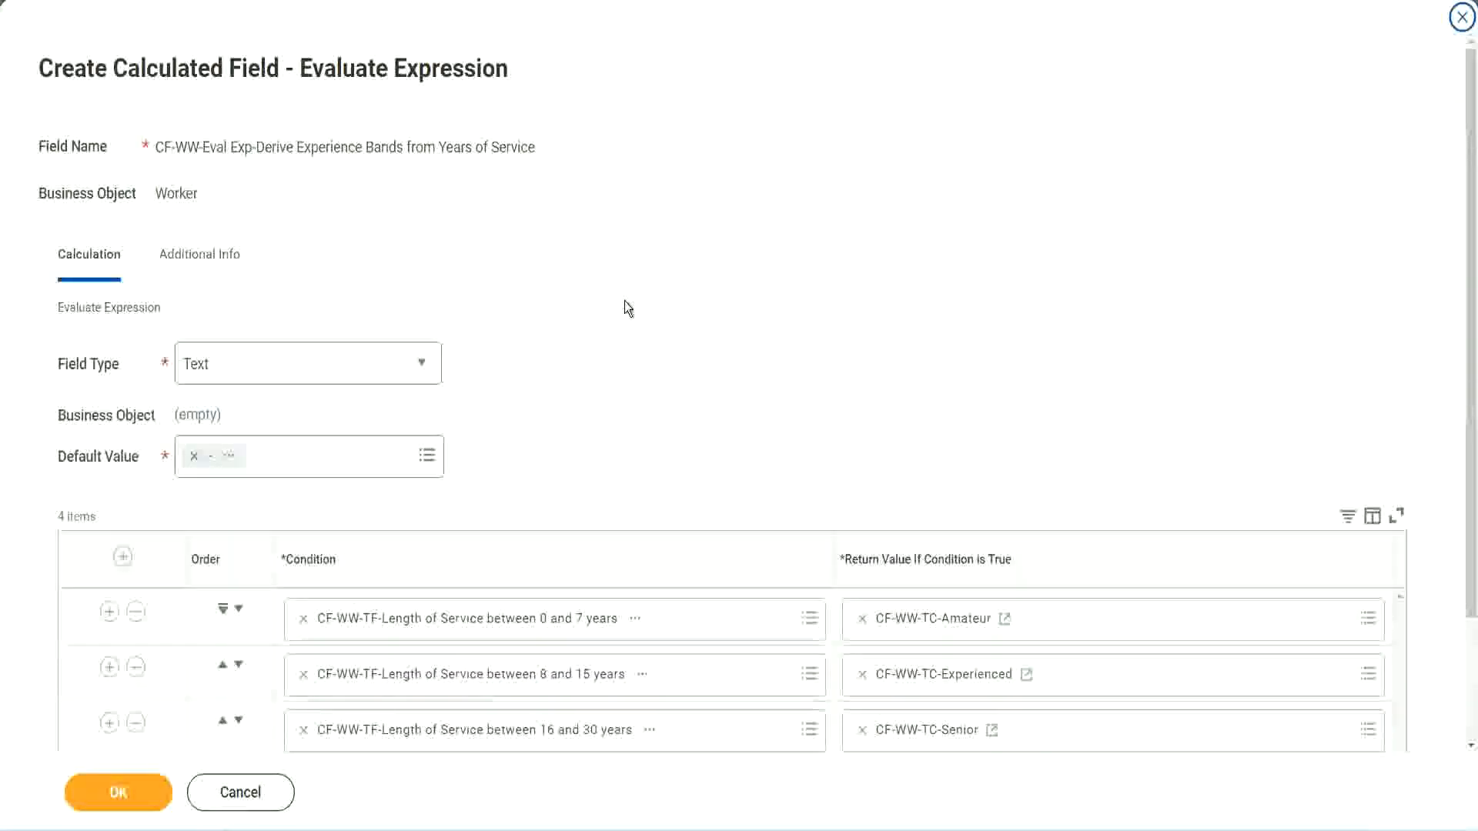
pyautogui.scroll(-2, 625, 306)
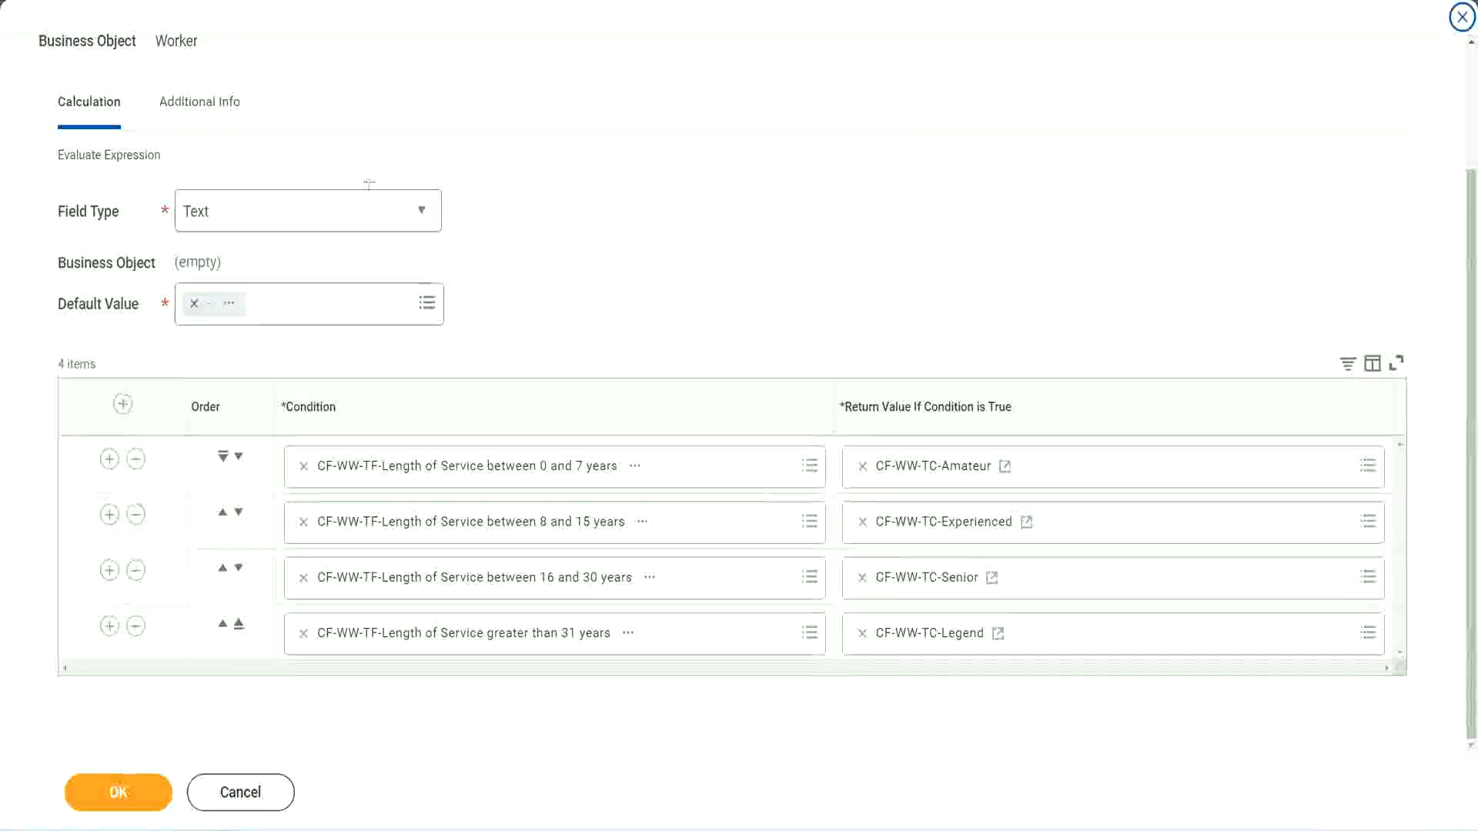
pyautogui.moveTo(946, 216); pyautogui.dragTo(958, 368)
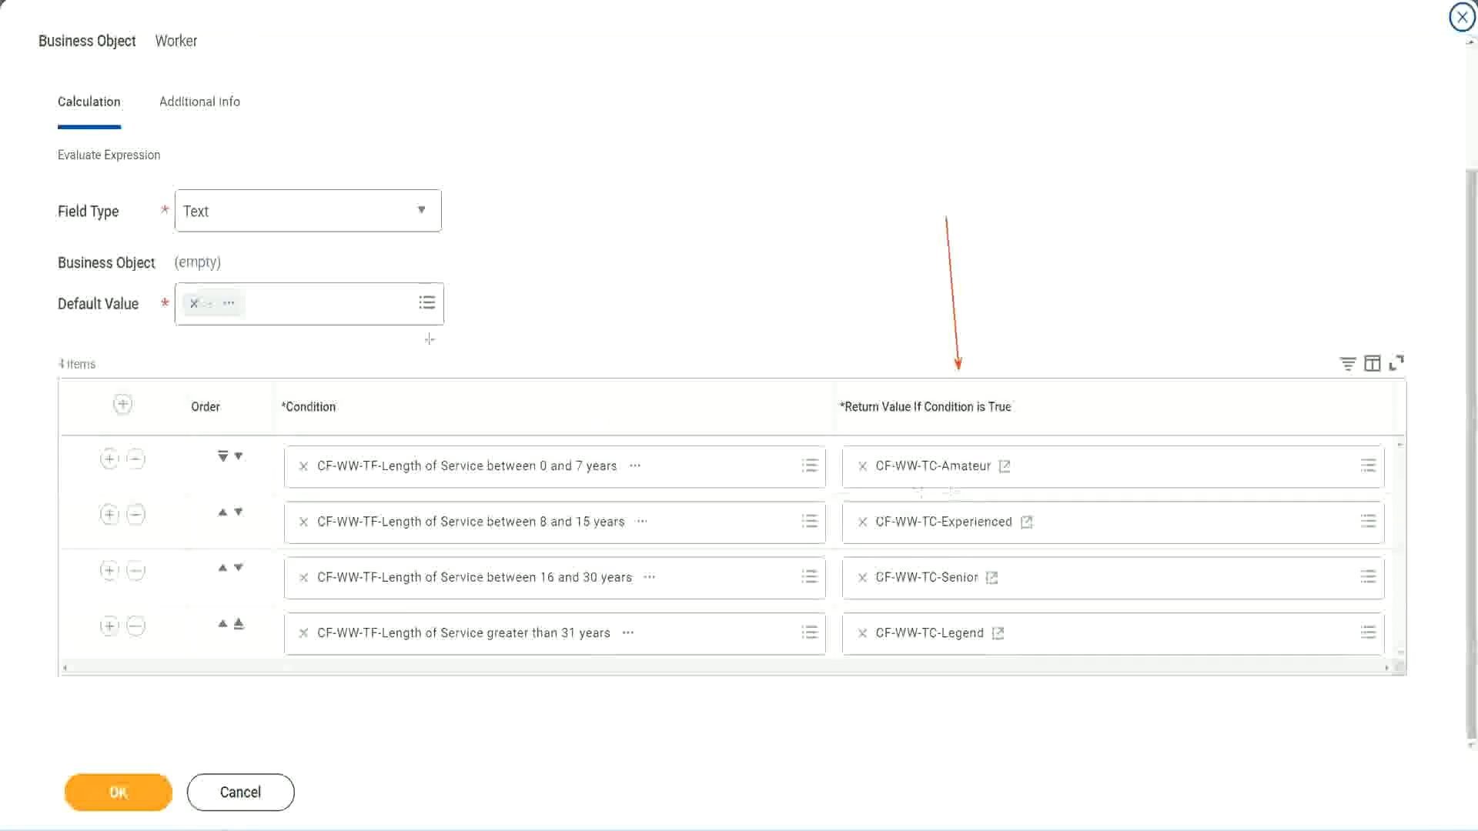
pyautogui.moveTo(183, 132); pyautogui.dragTo(189, 186)
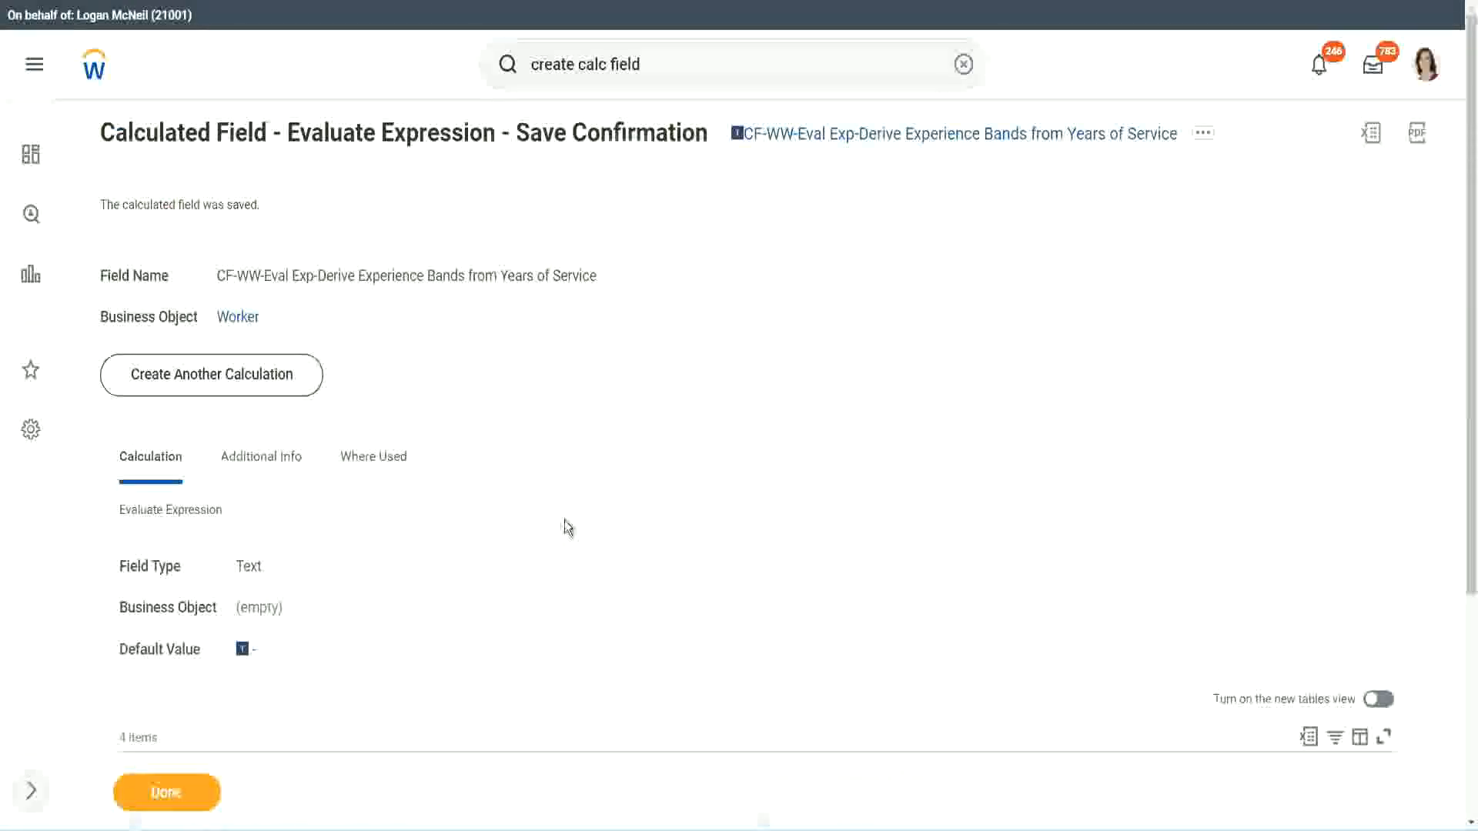
# Step: Review the saved Evaluate Expression calculated field and copy its name as text
pyautogui.scroll(-4, 566, 520)
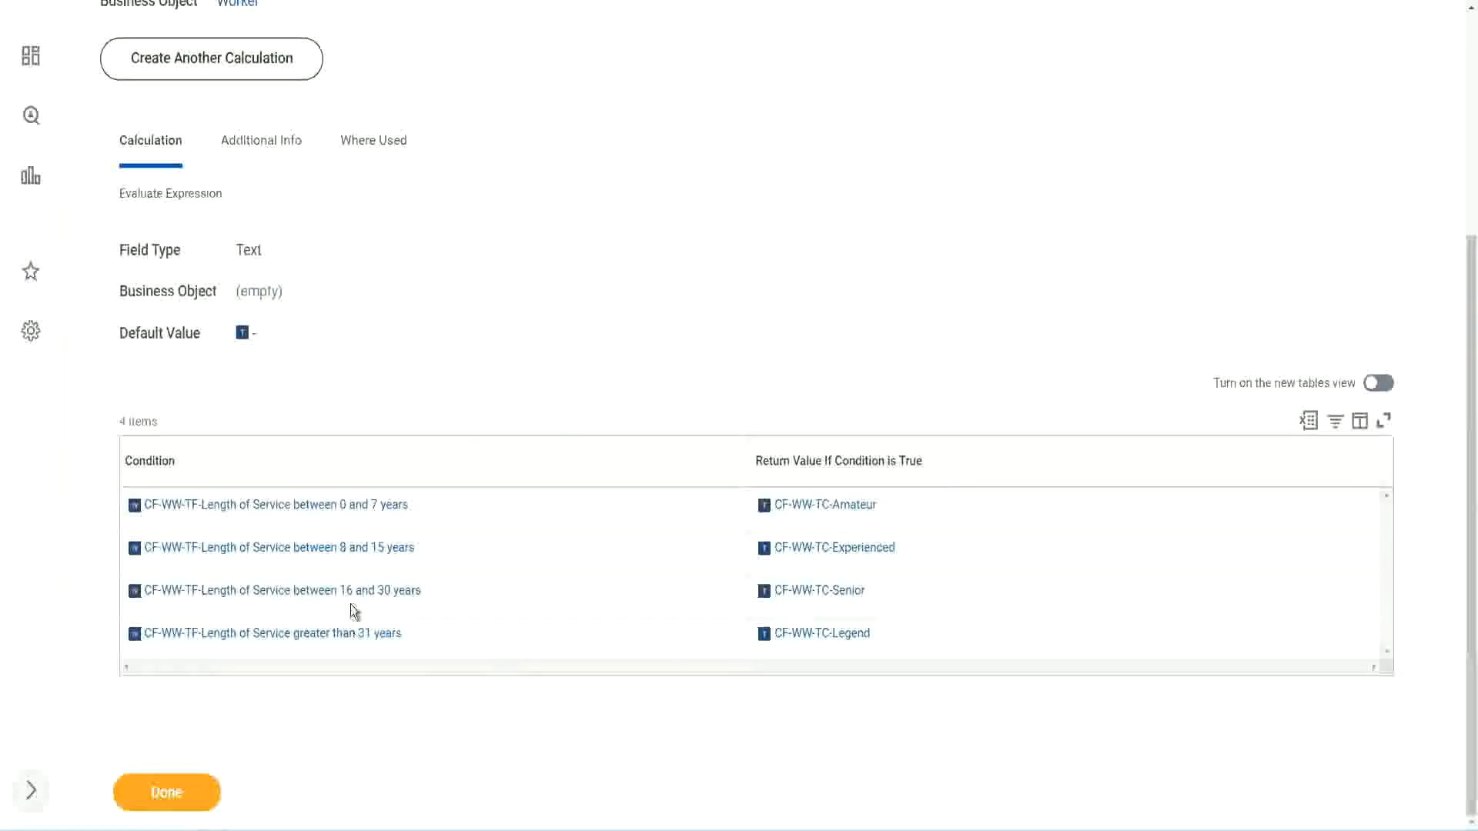
pyautogui.scroll(4, 713, 239)
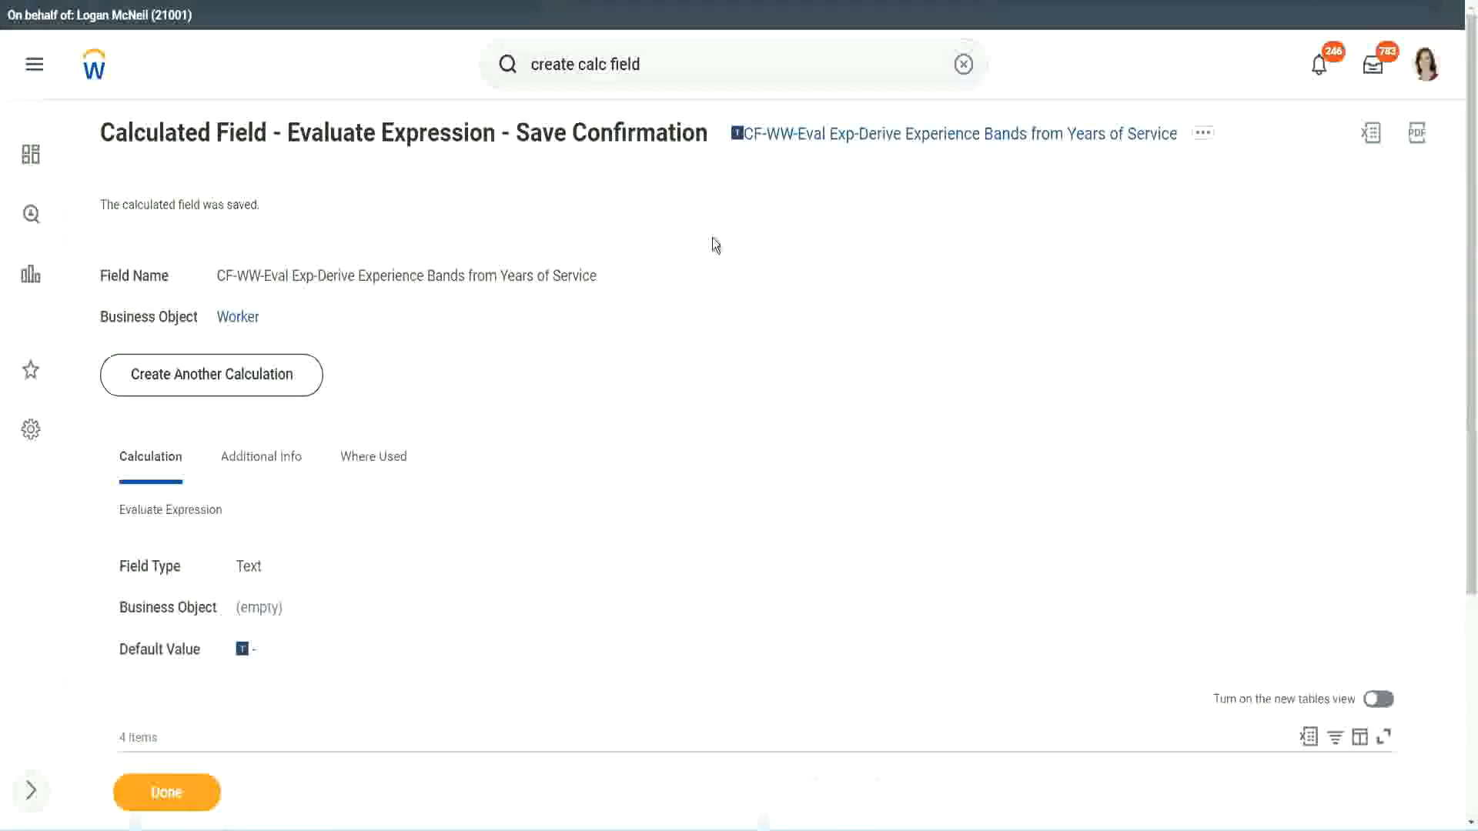
pyautogui.rightClick(868, 143)
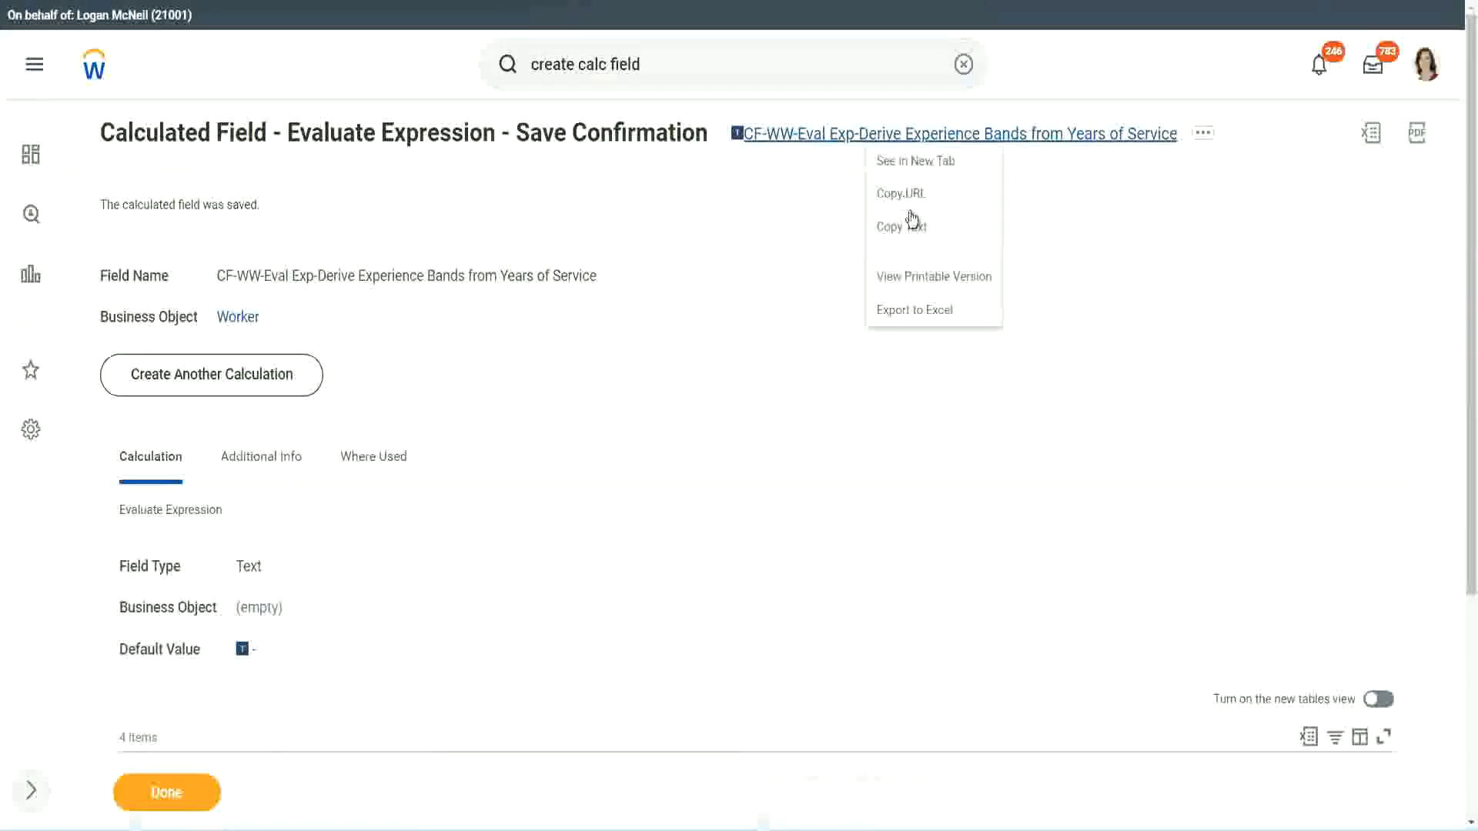
pyautogui.click(909, 228)
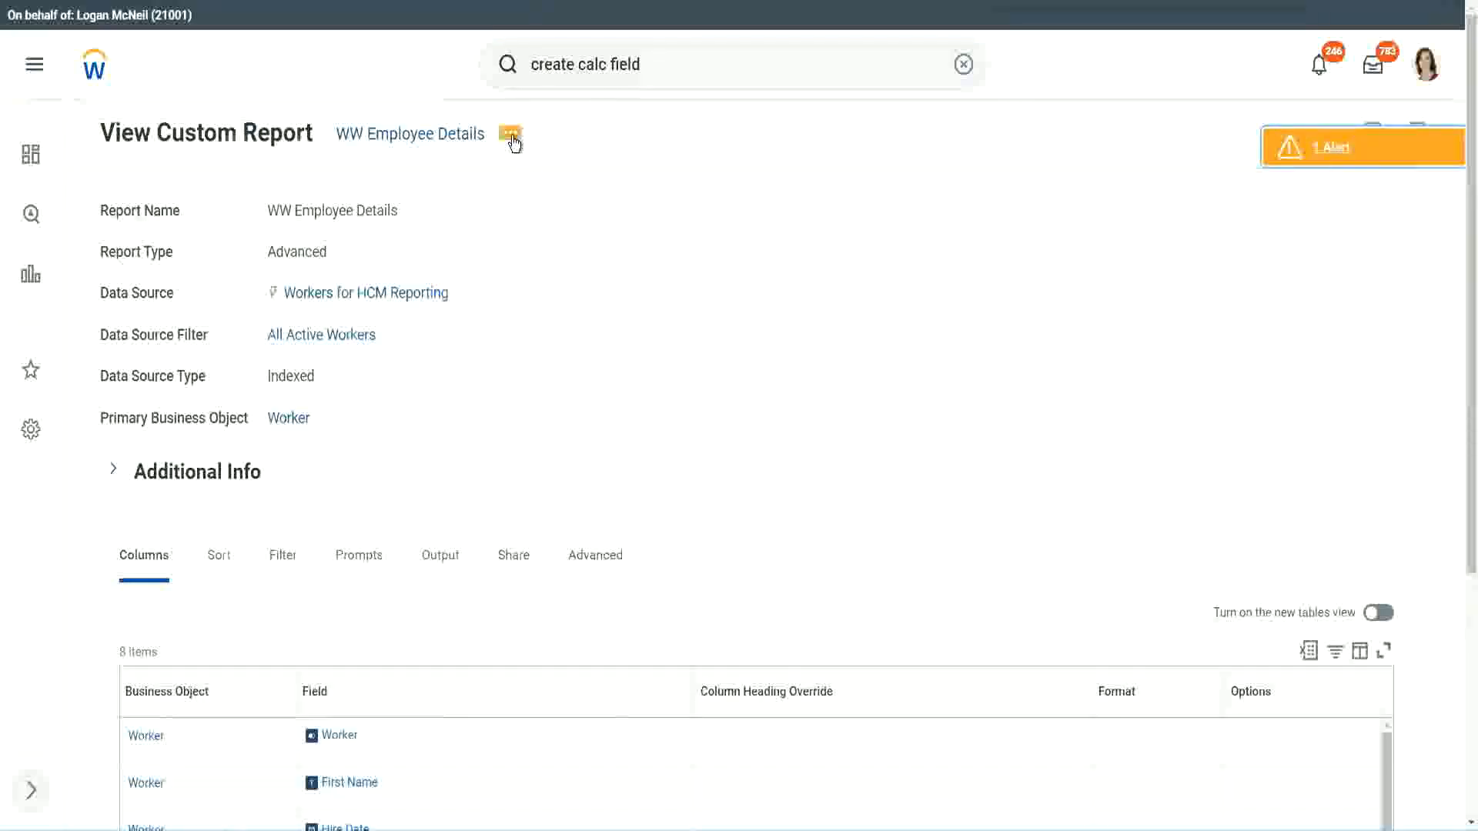
# Step: Open the WW Employee Details custom report for editing
pyautogui.click(510, 135)
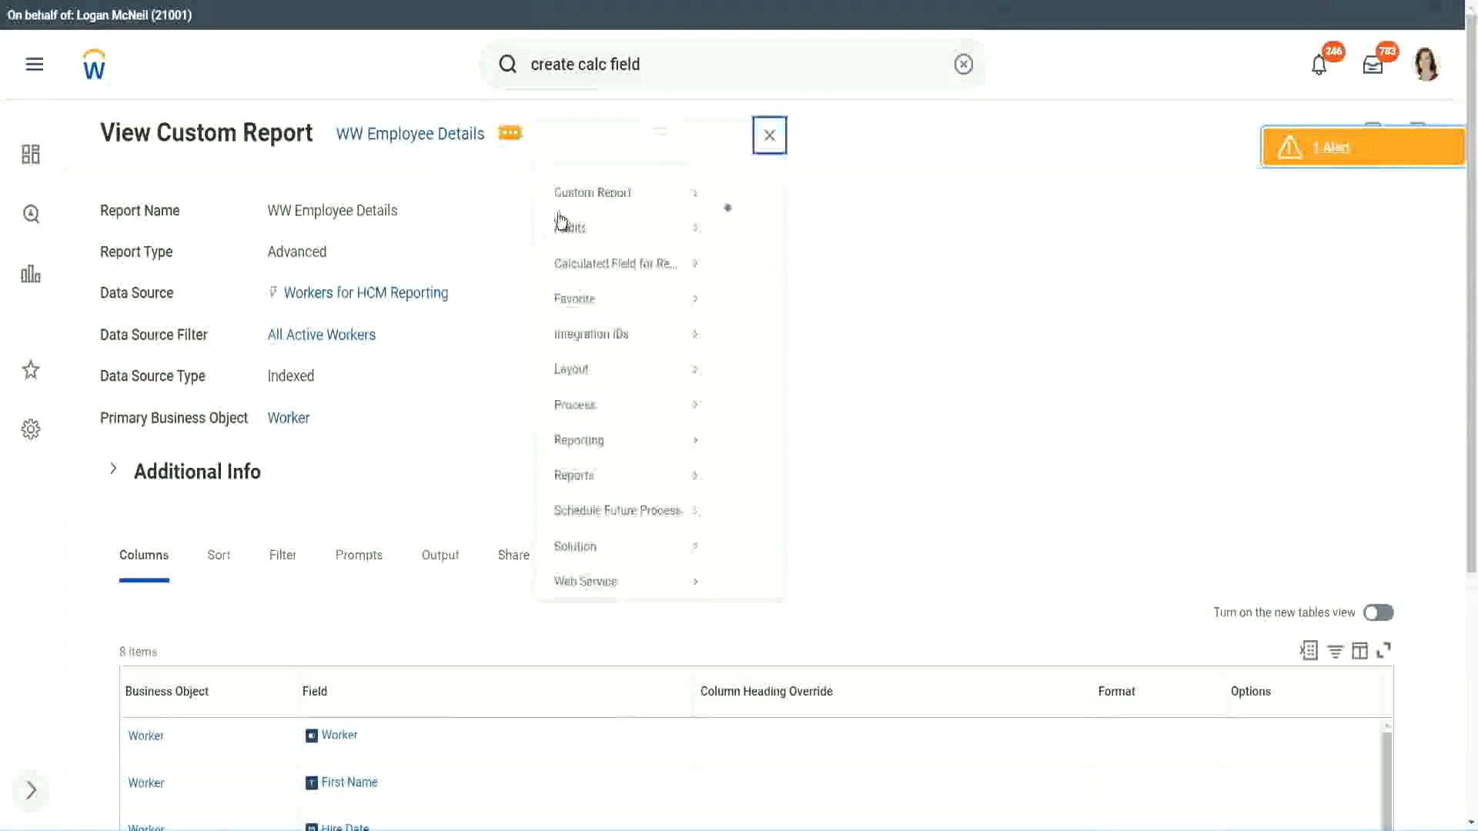
pyautogui.moveTo(604, 219)
pyautogui.click(752, 223)
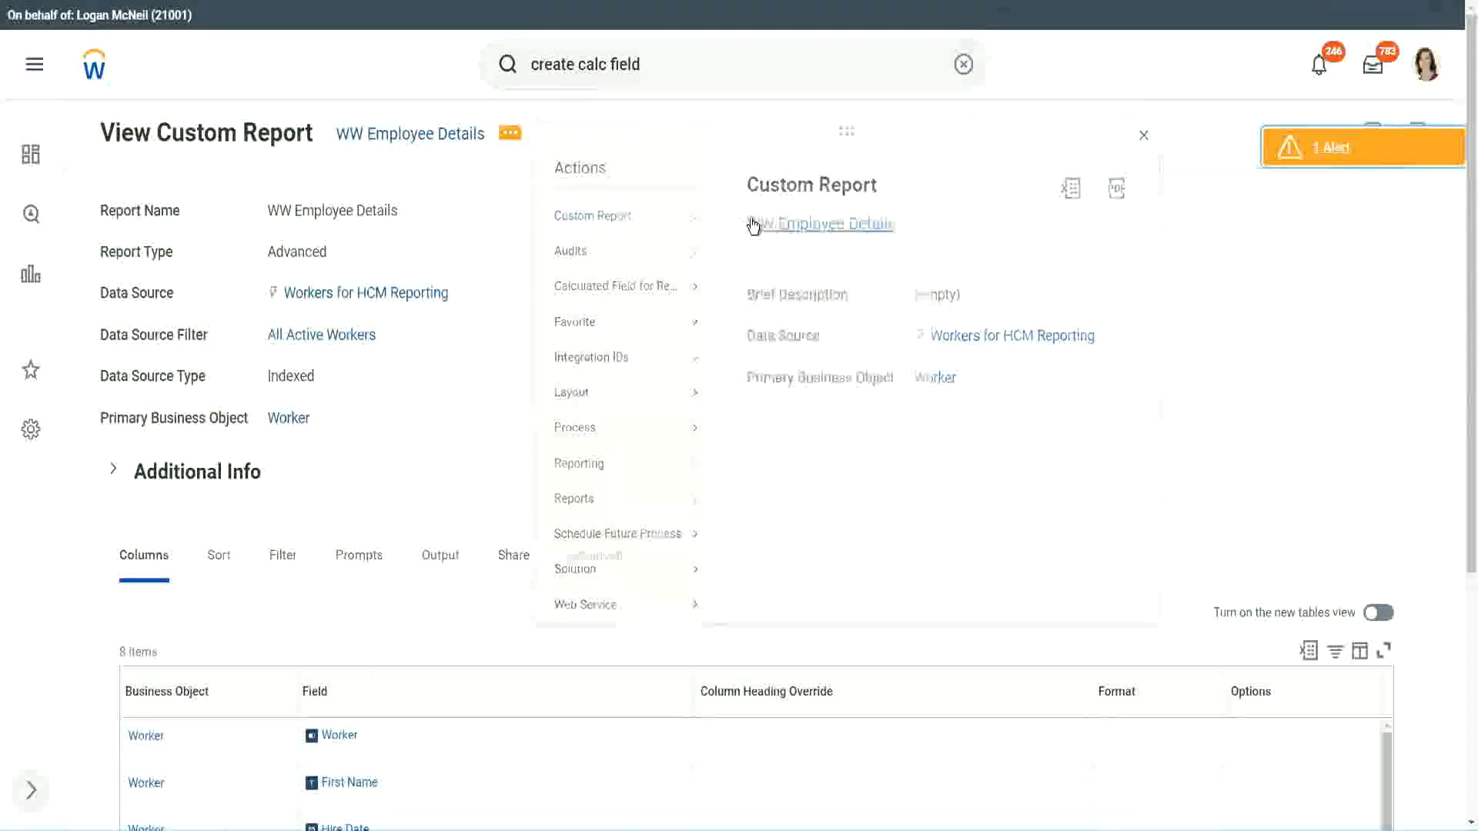
# Step: Add a new Worker row at the end of the report's columns and remove the Years of Service substring text column
pyautogui.scroll(-4, 538, 331)
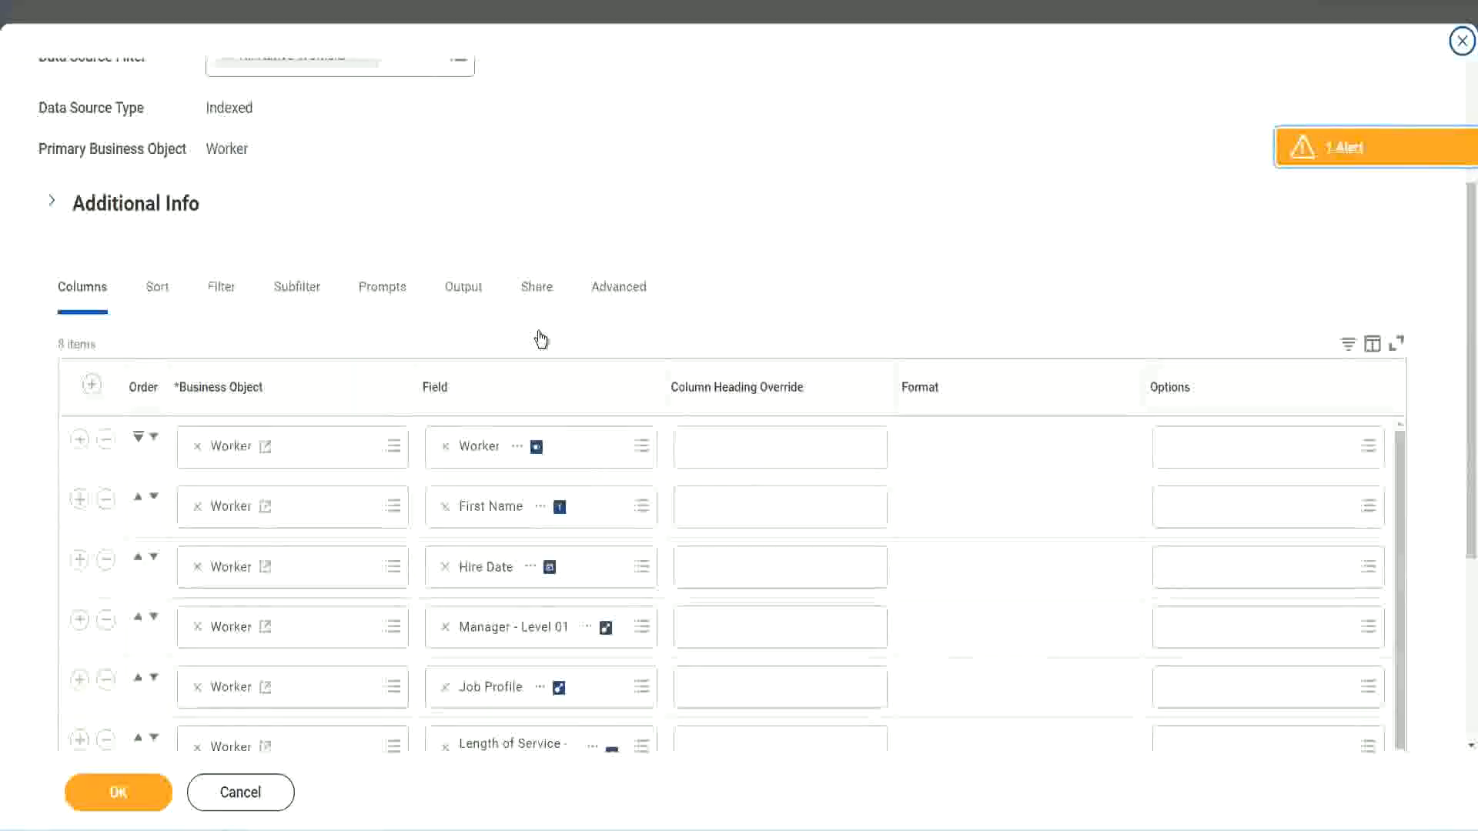
pyautogui.scroll(-2, 539, 339)
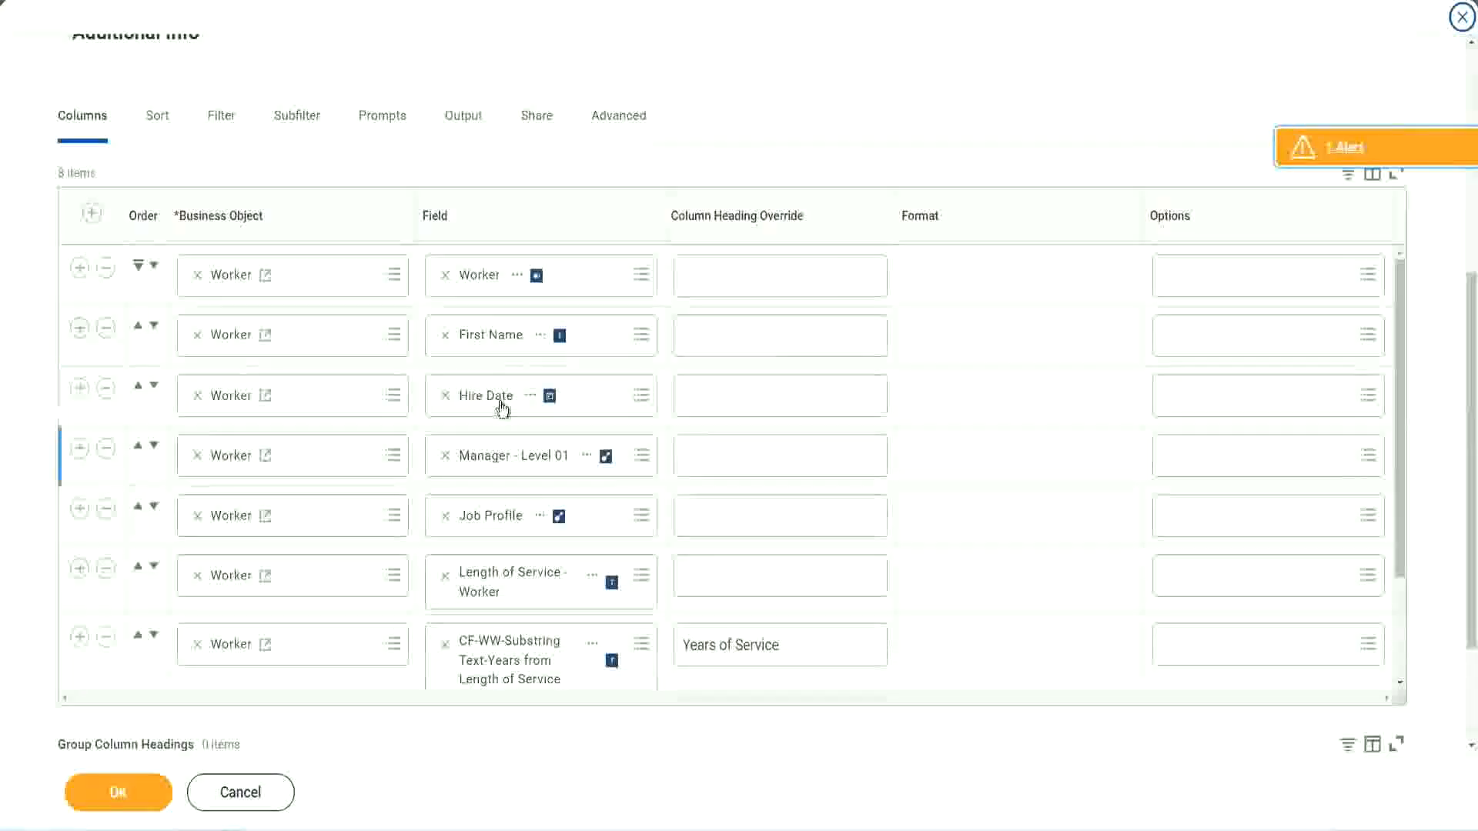
pyautogui.click(79, 640)
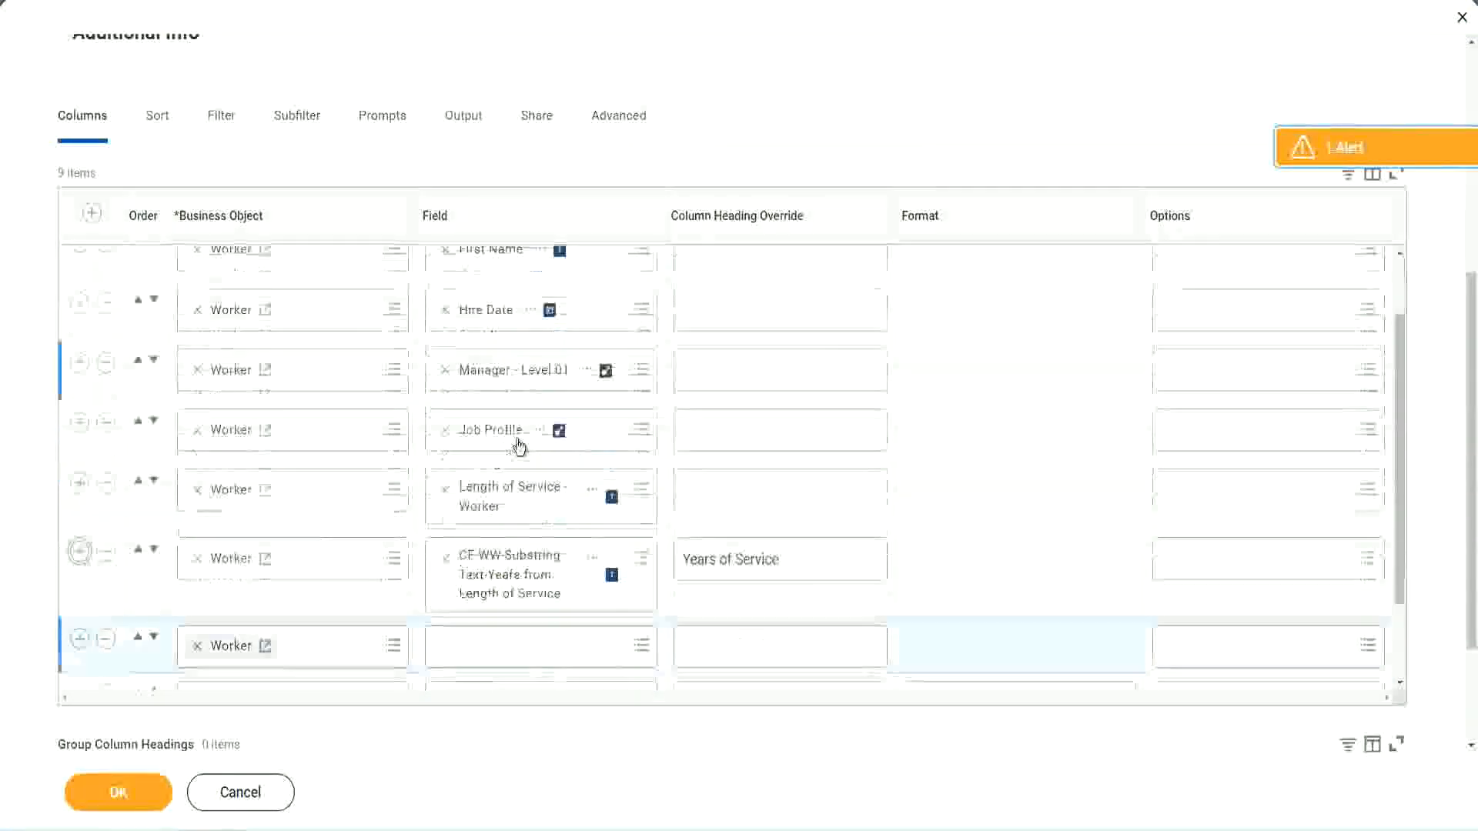
pyautogui.scroll(-5, 519, 447)
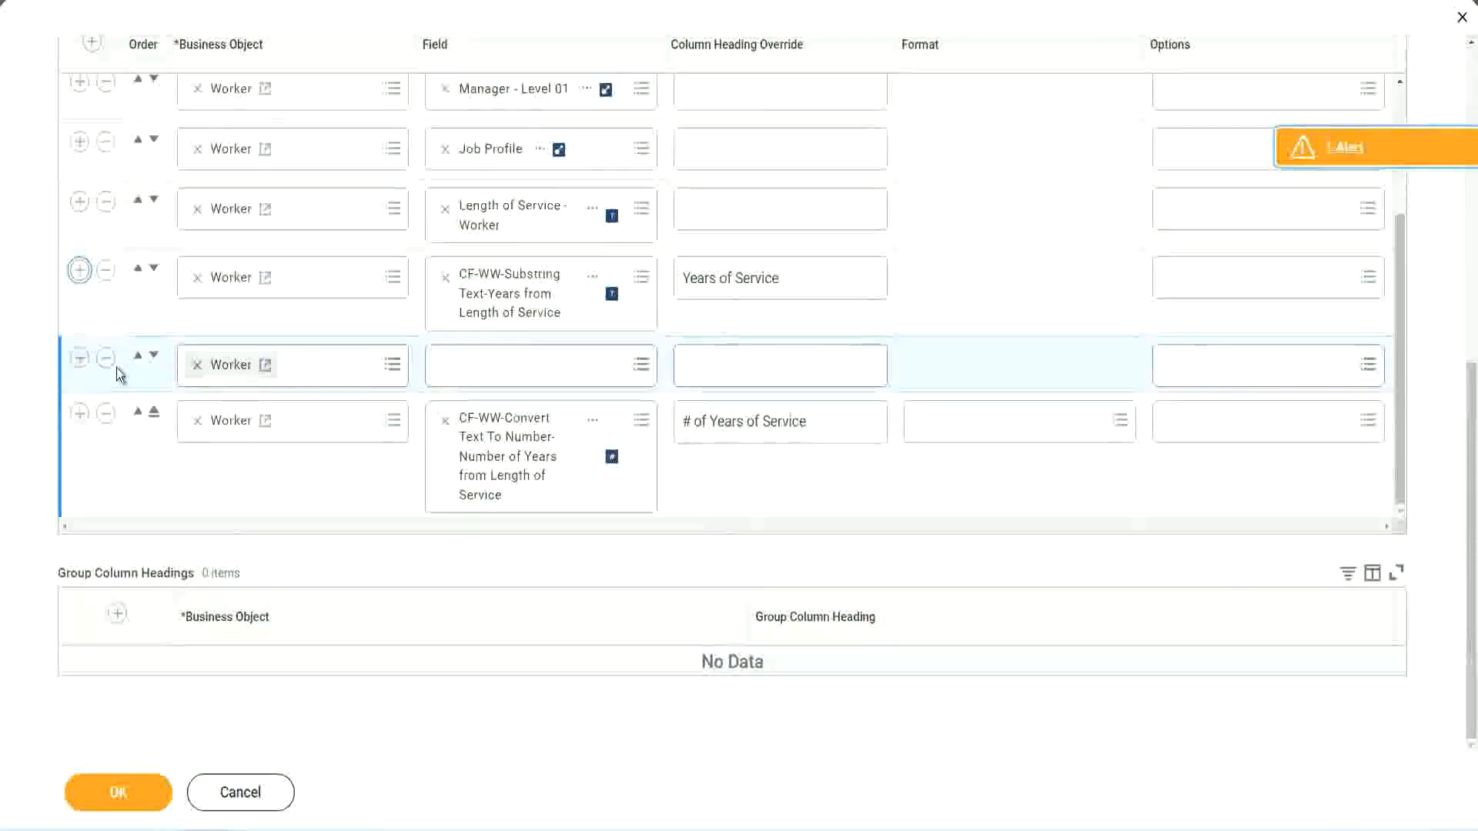
pyautogui.click(154, 357)
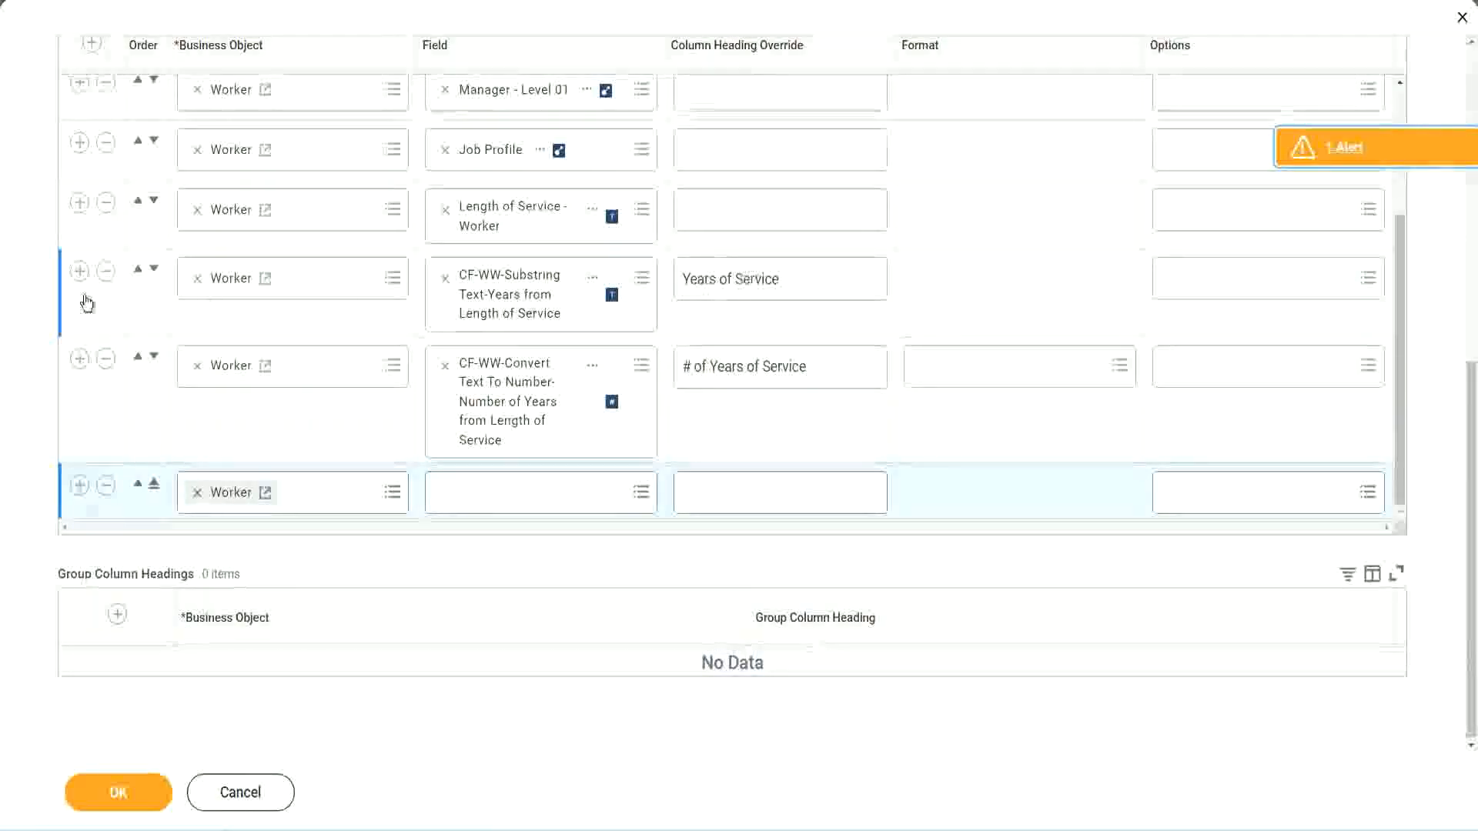
pyautogui.click(108, 274)
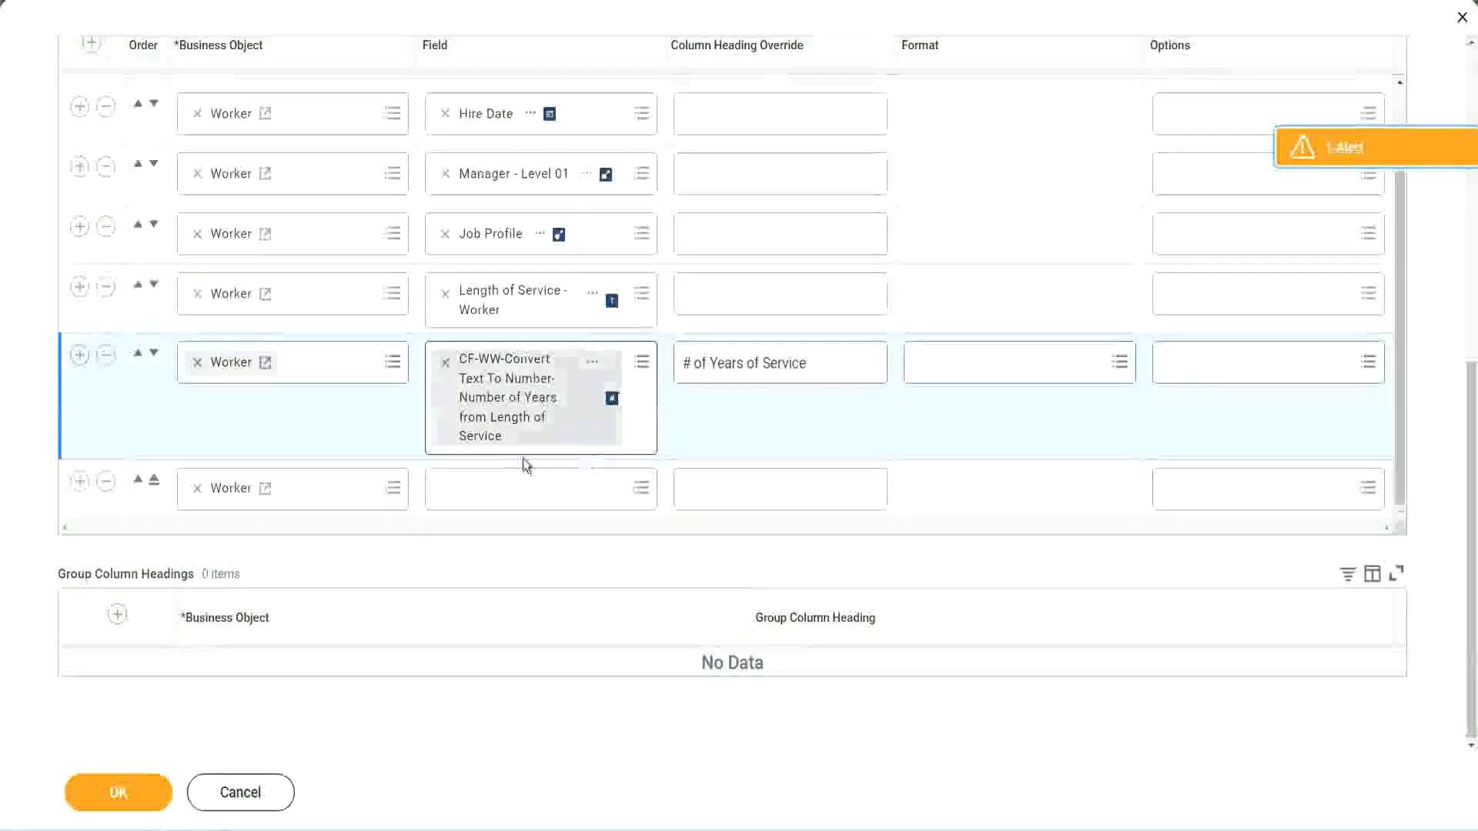
# Step: Set the new column's field to CF-WW-Eval Exp-Derive Experience Bands from Years of Service and its heading override to Experience Bands
pyautogui.click(484, 493)
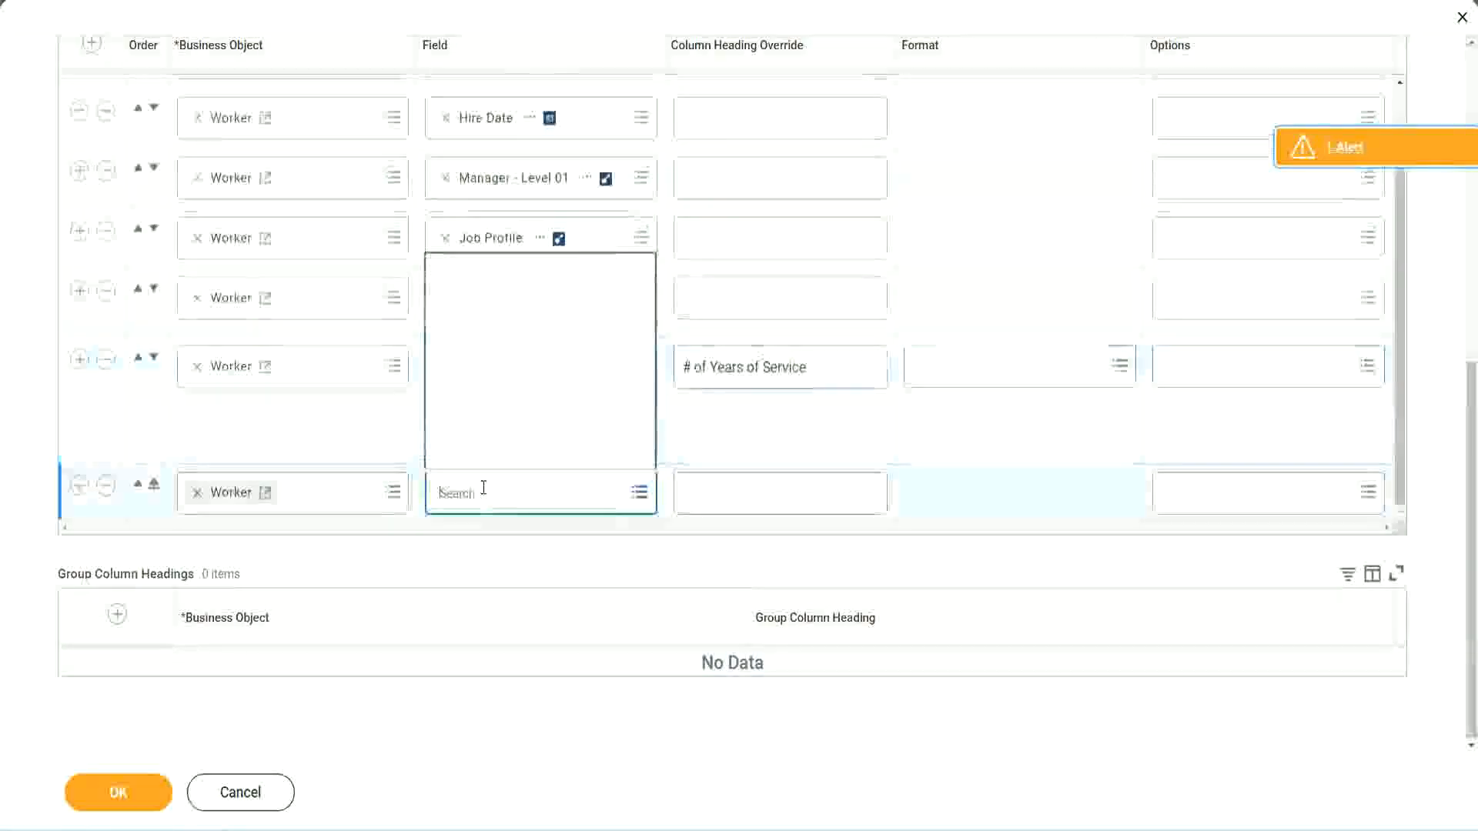
pyautogui.hotkey('ctrl', 'v')
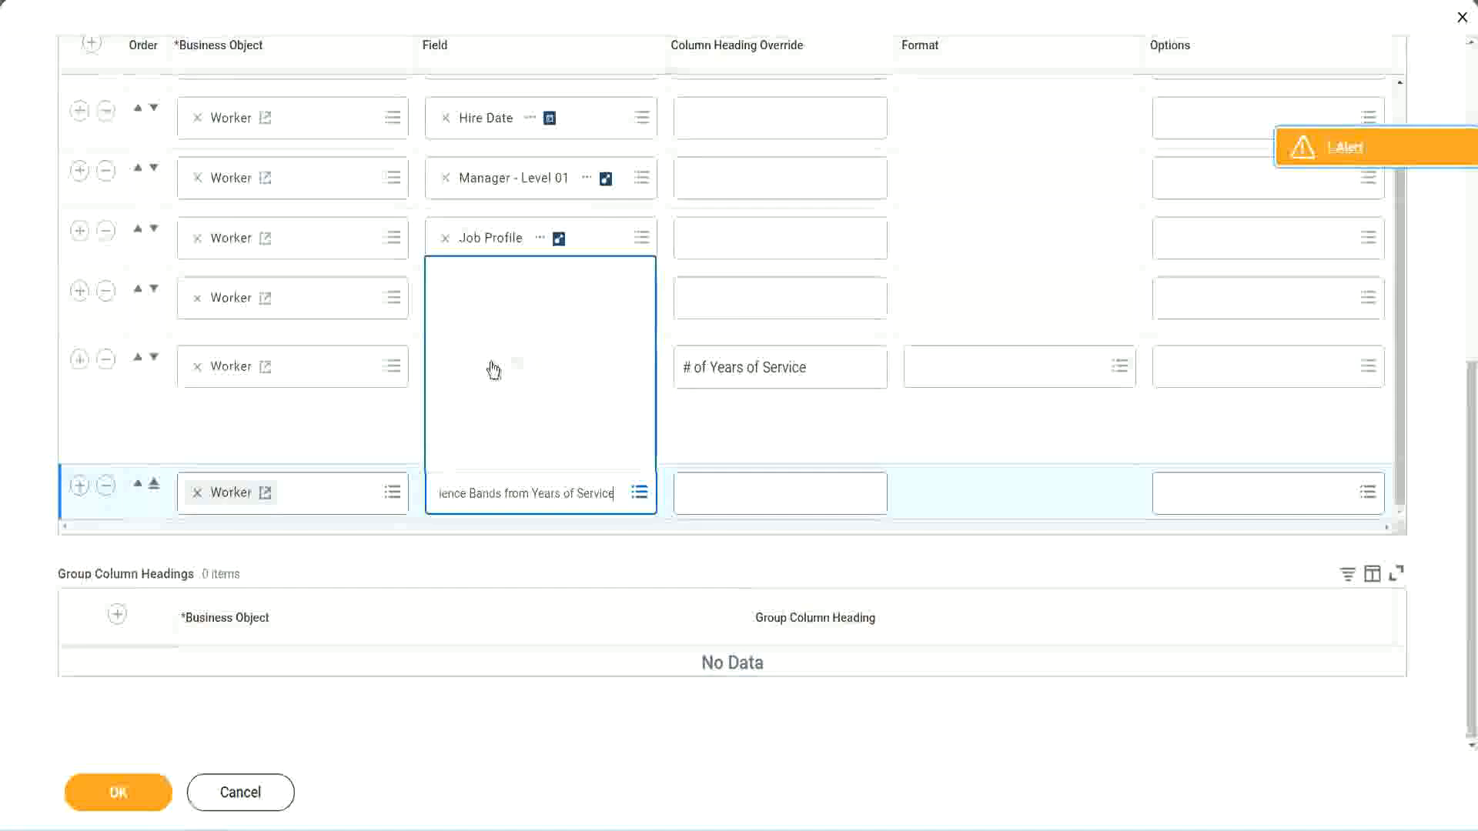
pyautogui.click(753, 440)
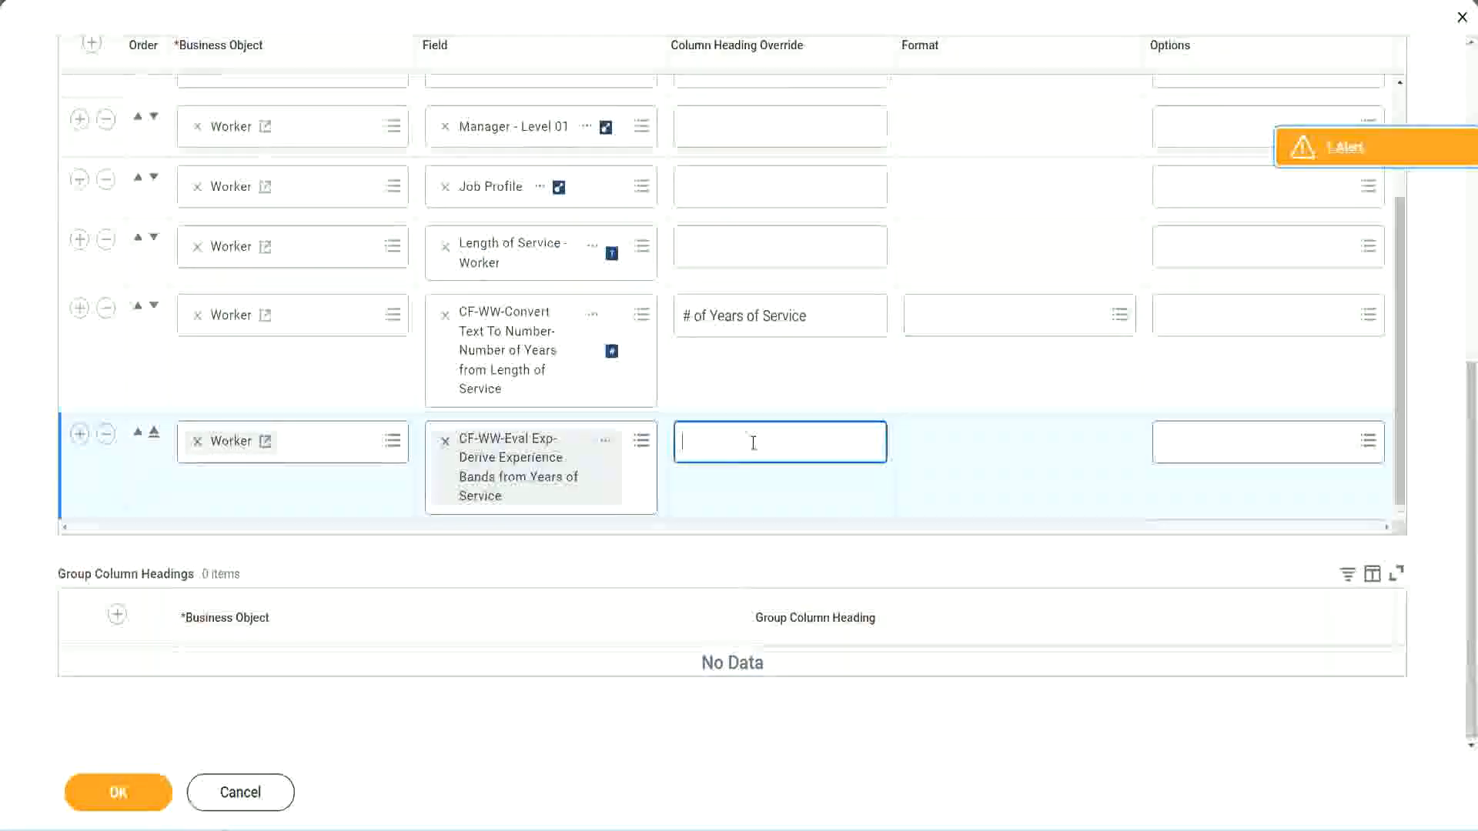
pyautogui.write('Exper')
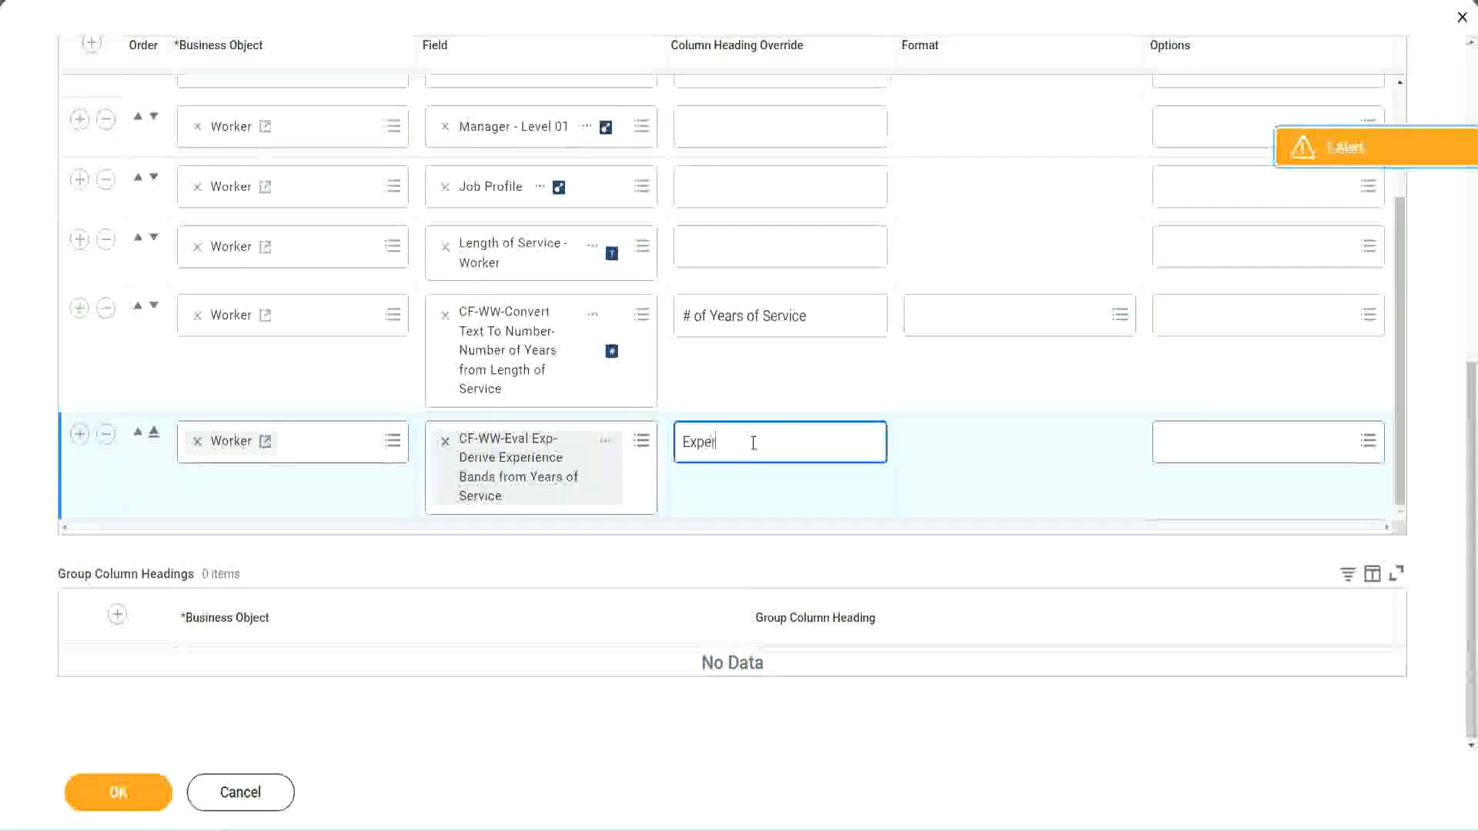
pyautogui.write('ience B')
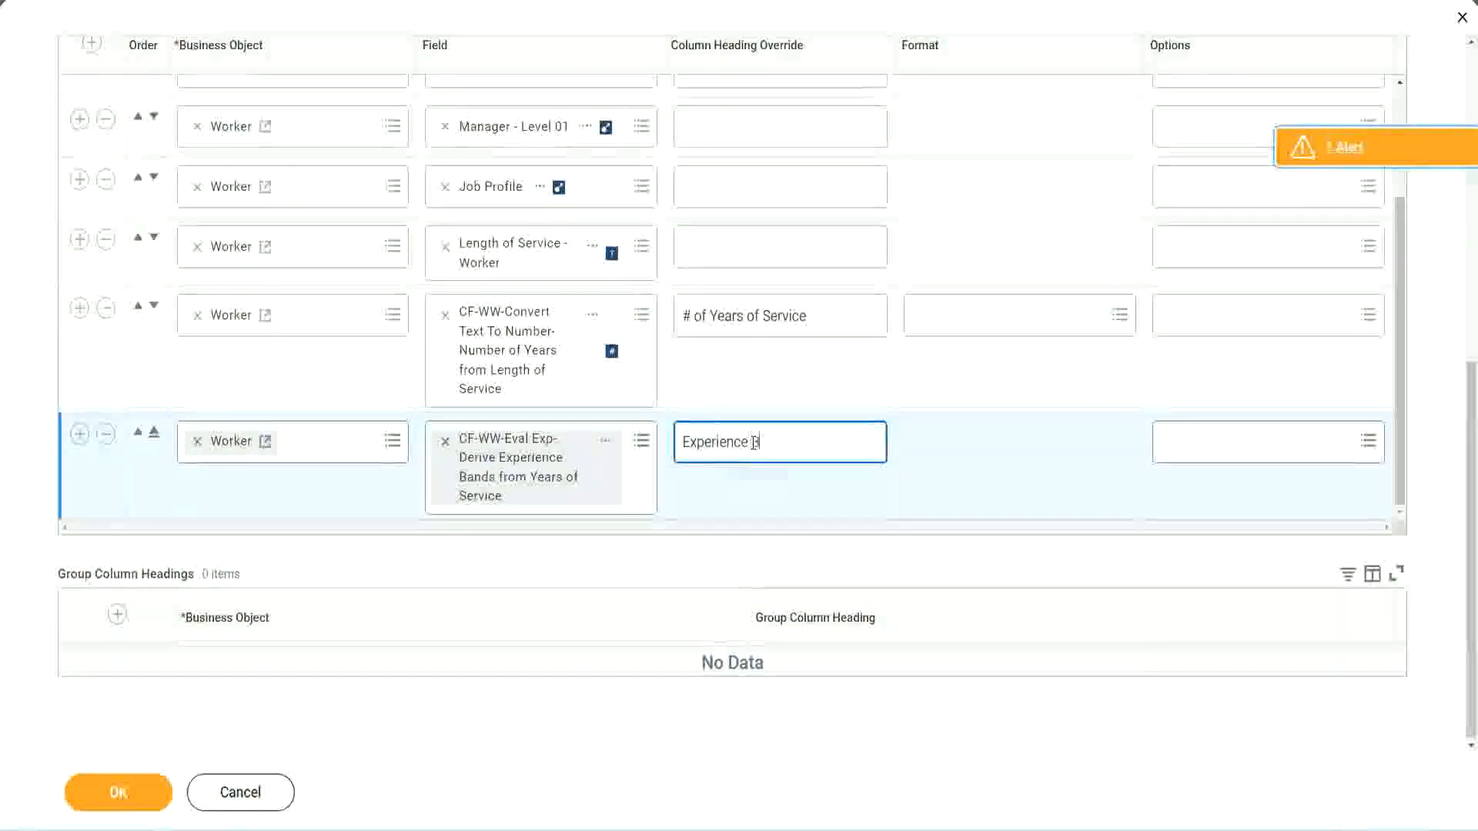
pyautogui.write('ands')
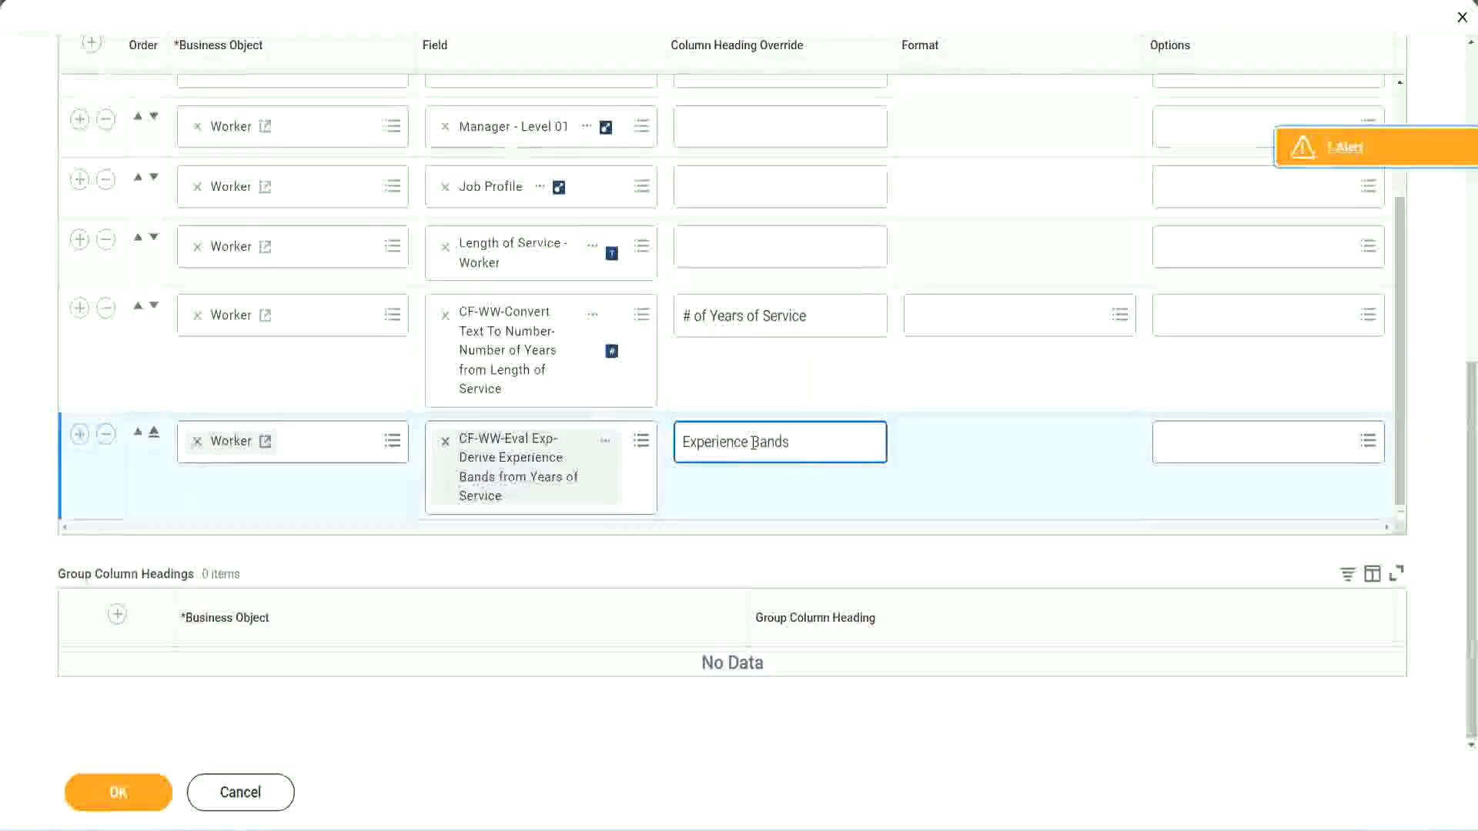
# Step: Save the column changes and run the WW Employee Details report with all prompts left blank
pyautogui.click(142, 797)
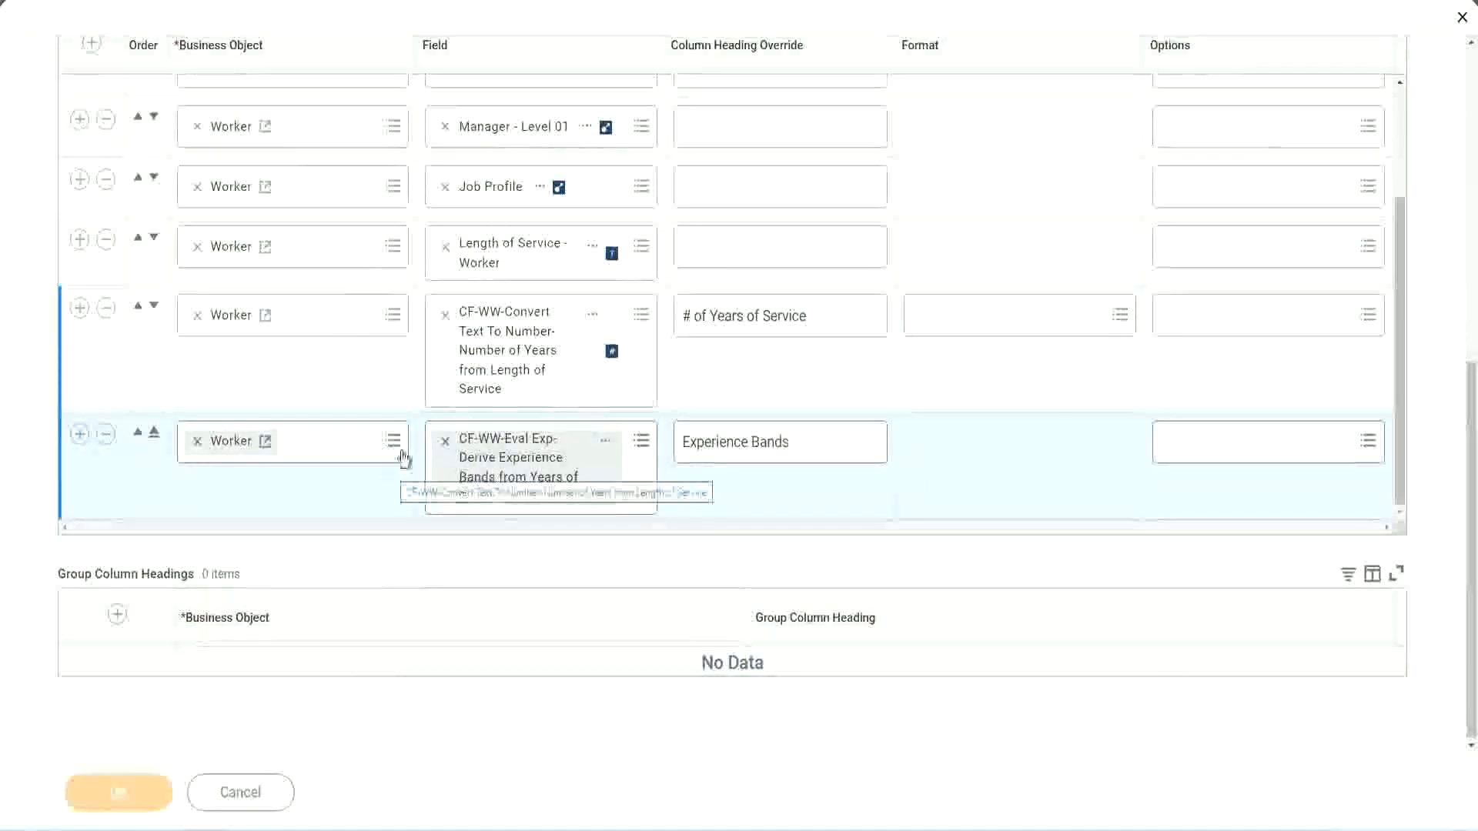
pyautogui.scroll(-5, 429, 555)
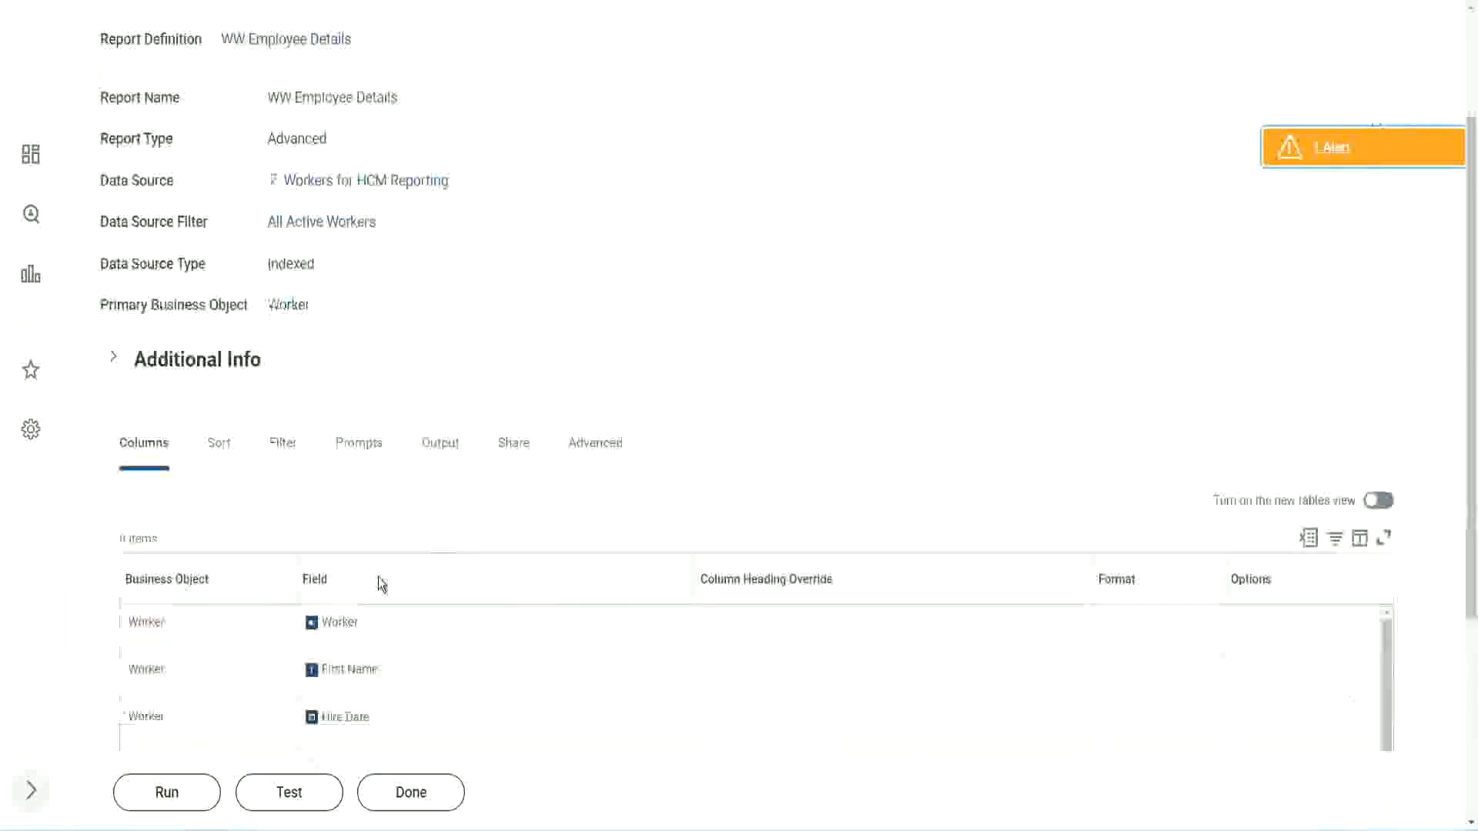
pyautogui.click(166, 792)
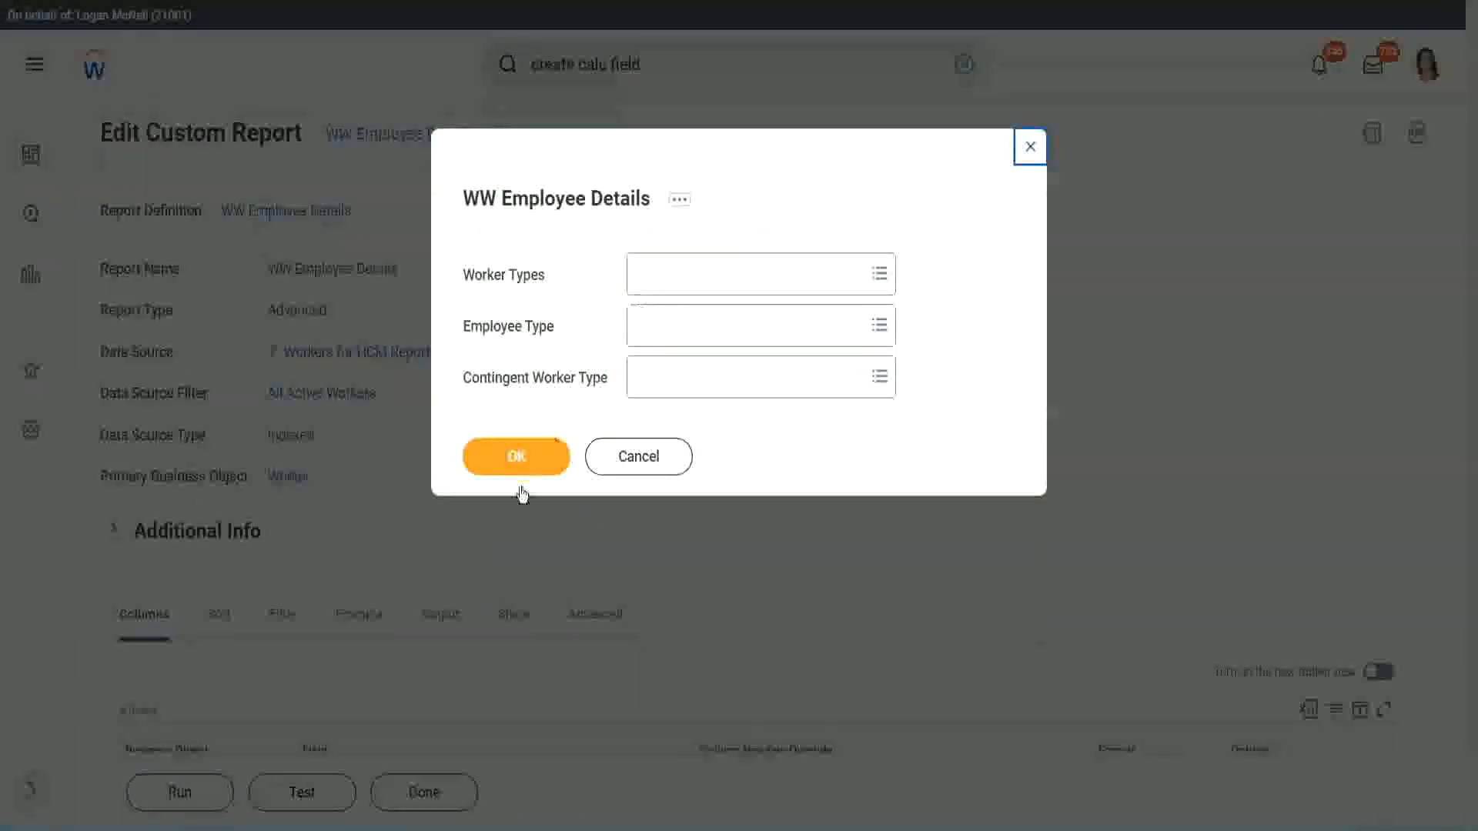
pyautogui.click(545, 449)
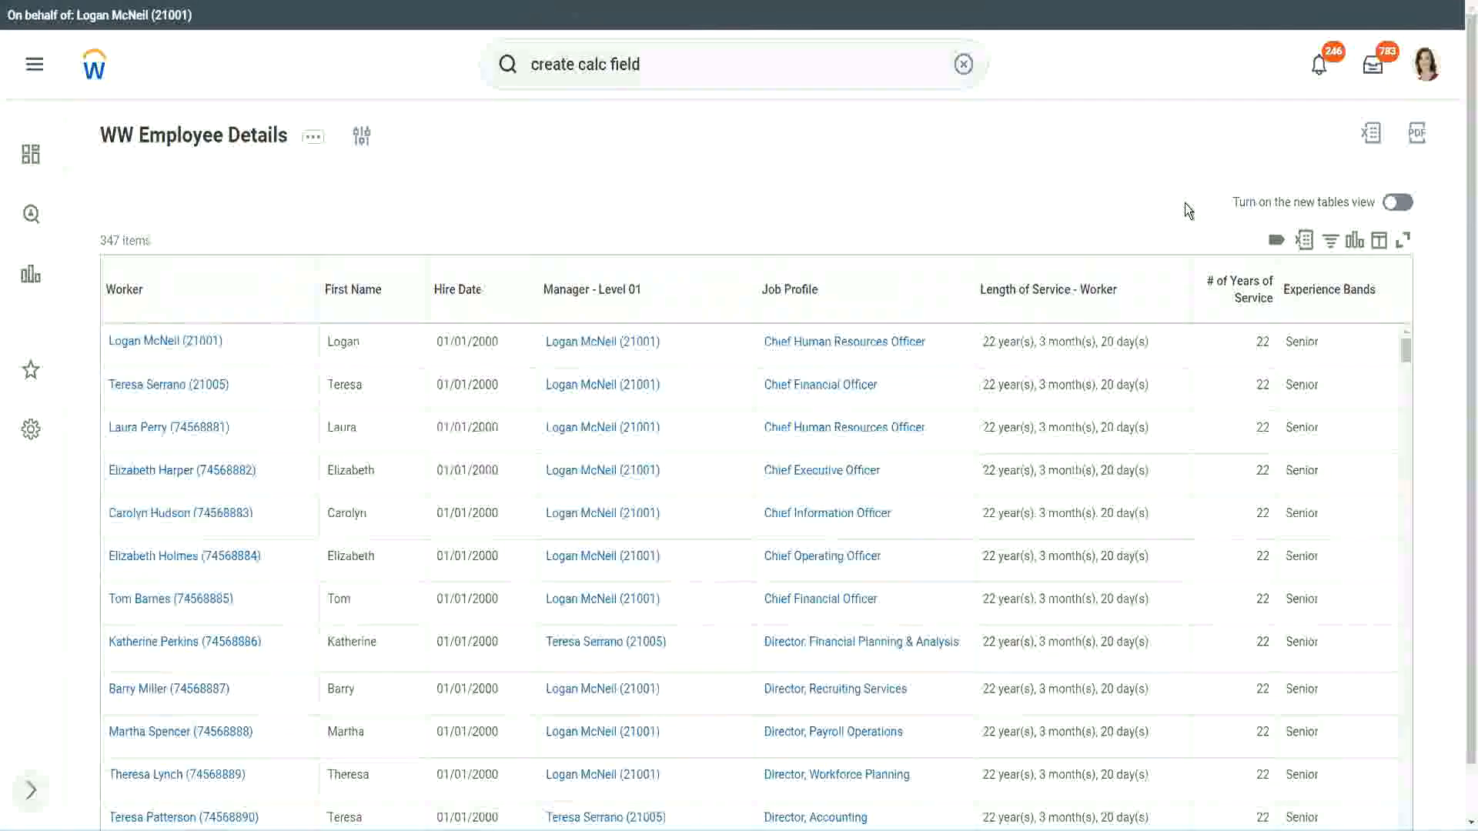
# Step: Compare the first worker's # of Years of Service and Experience Bands values with the band ranges listed in the Notepad++ notes
pyautogui.scroll(-1, 1190, 214)
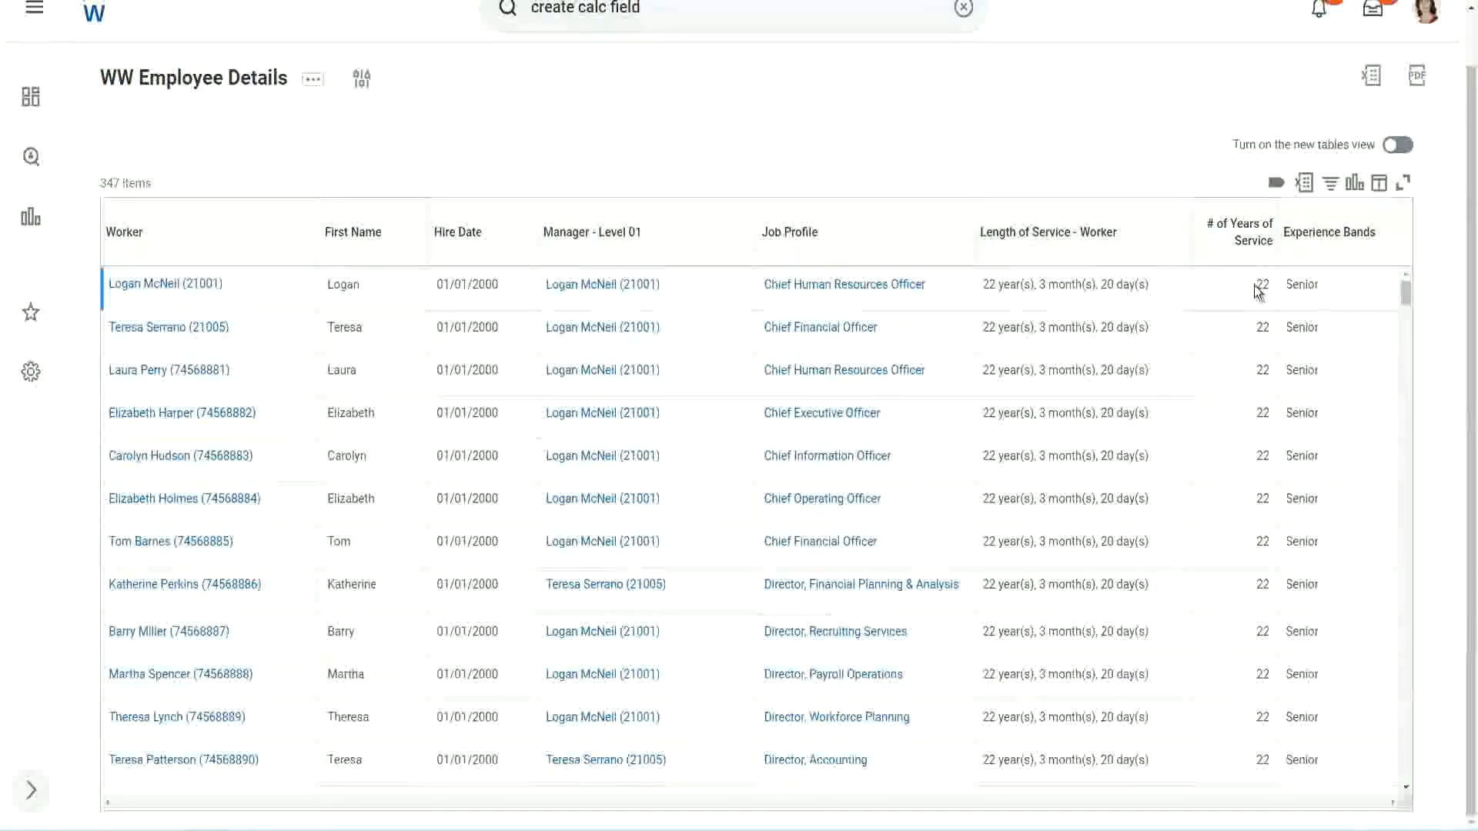
pyautogui.moveTo(1257, 290); pyautogui.dragTo(1275, 291)
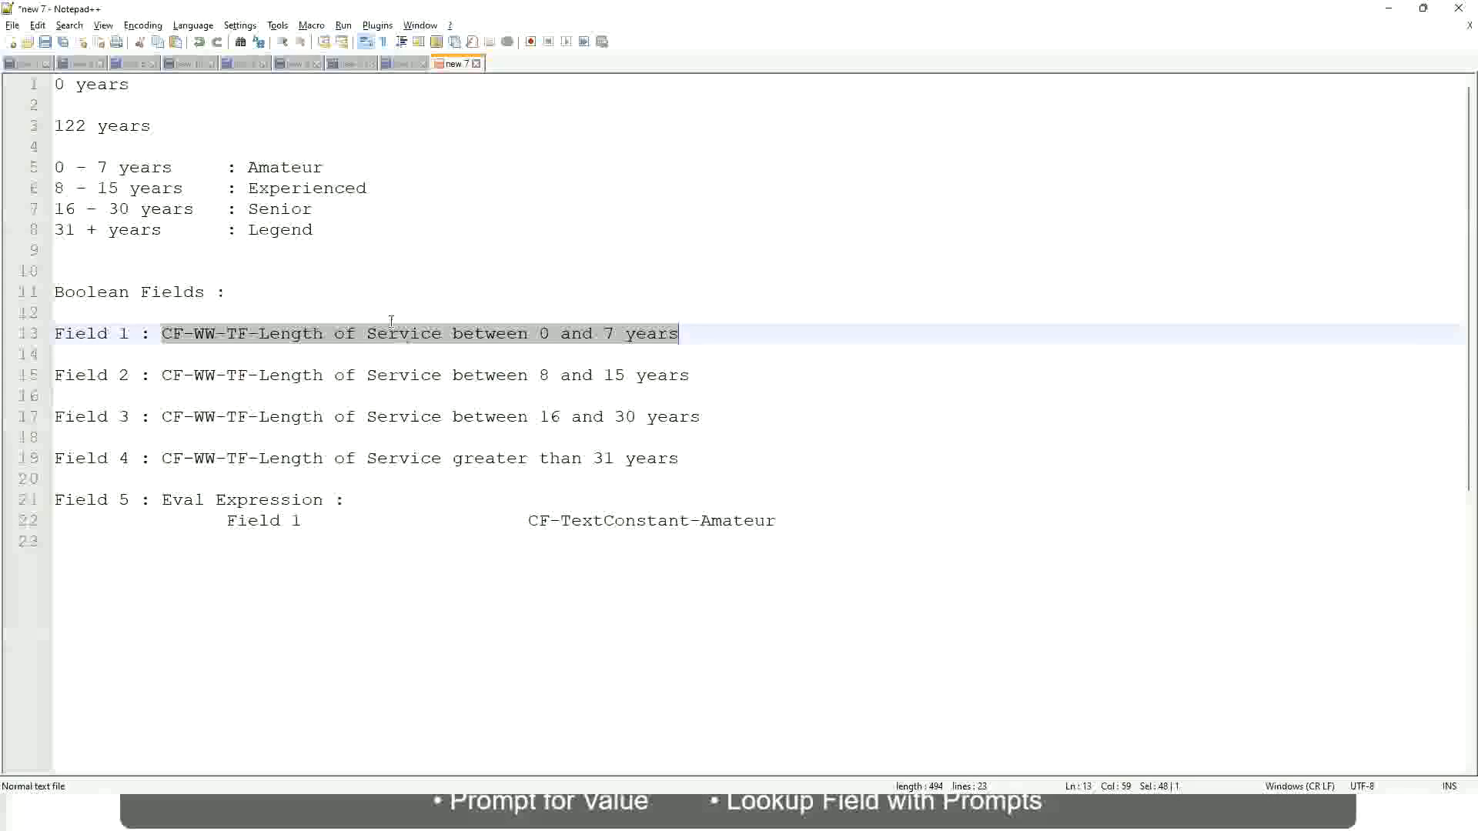
pyautogui.click(208, 269)
pyautogui.click(257, 208)
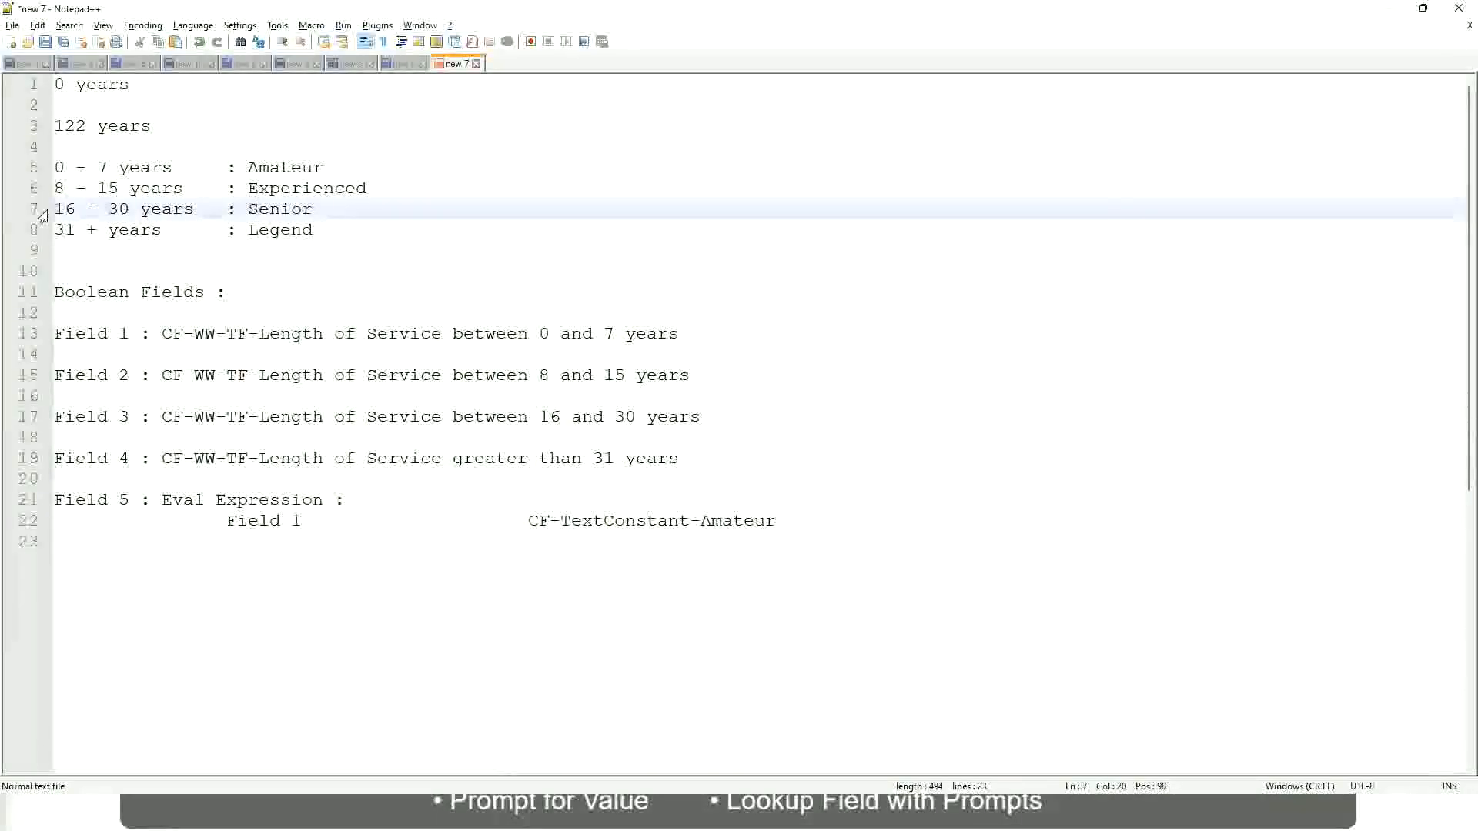
pyautogui.moveTo(53, 212); pyautogui.dragTo(200, 219)
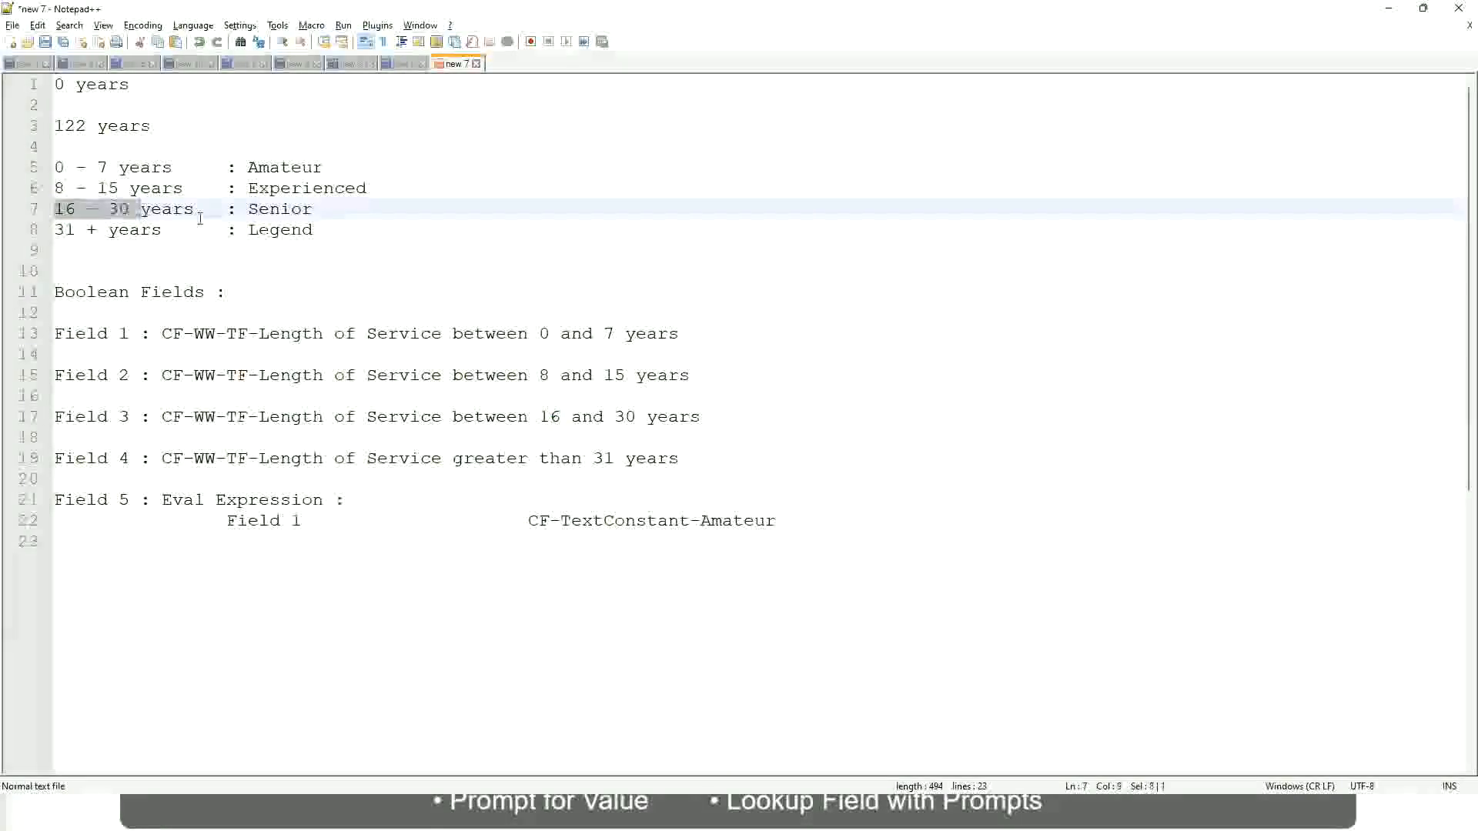
pyautogui.doubleClick(271, 210)
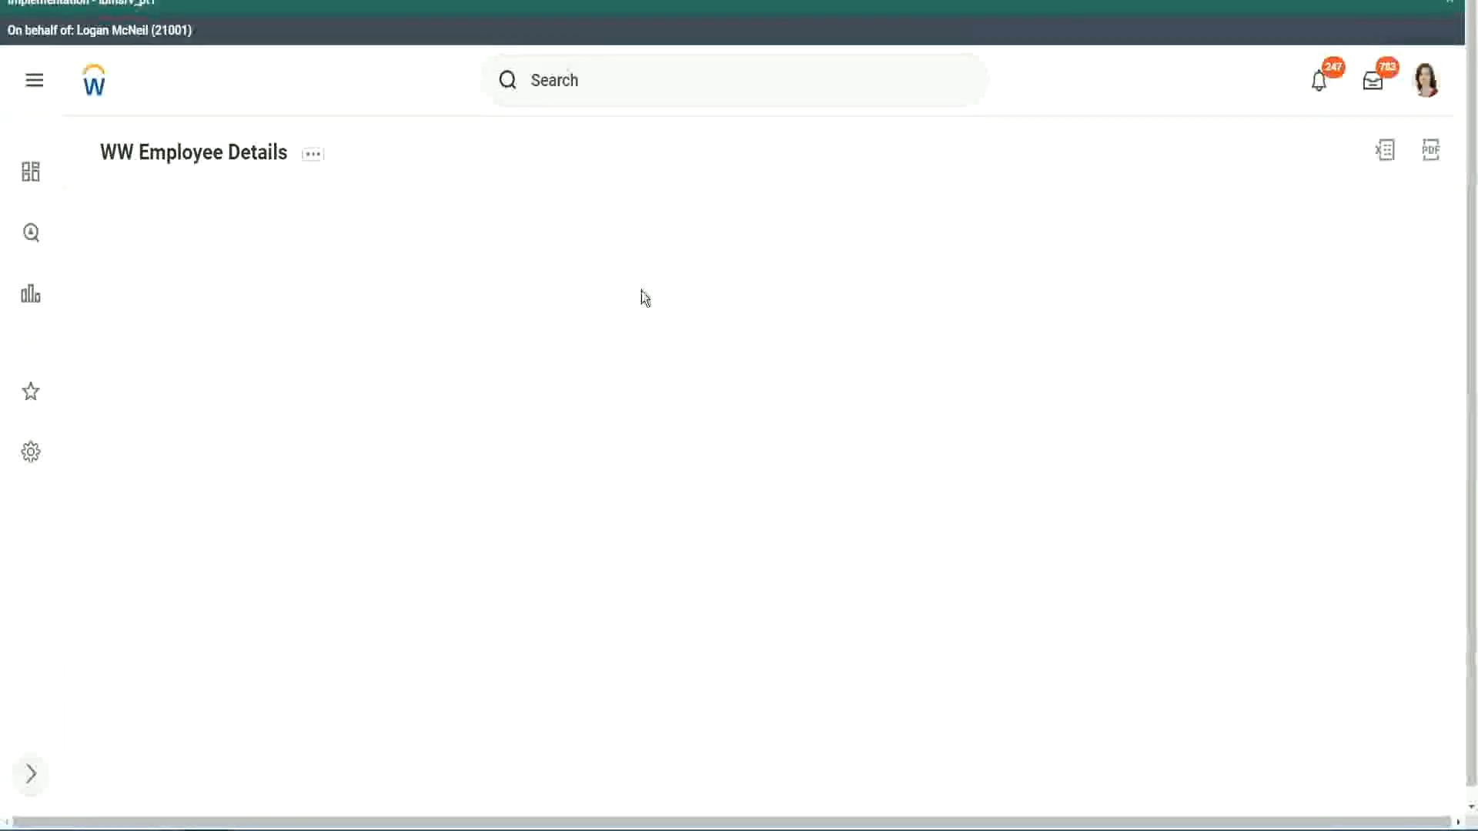
# Step: Return to the Workday report and check the Experience Bands values against # of Years of Service down the rows
pyautogui.scroll(-2, 1270, 464)
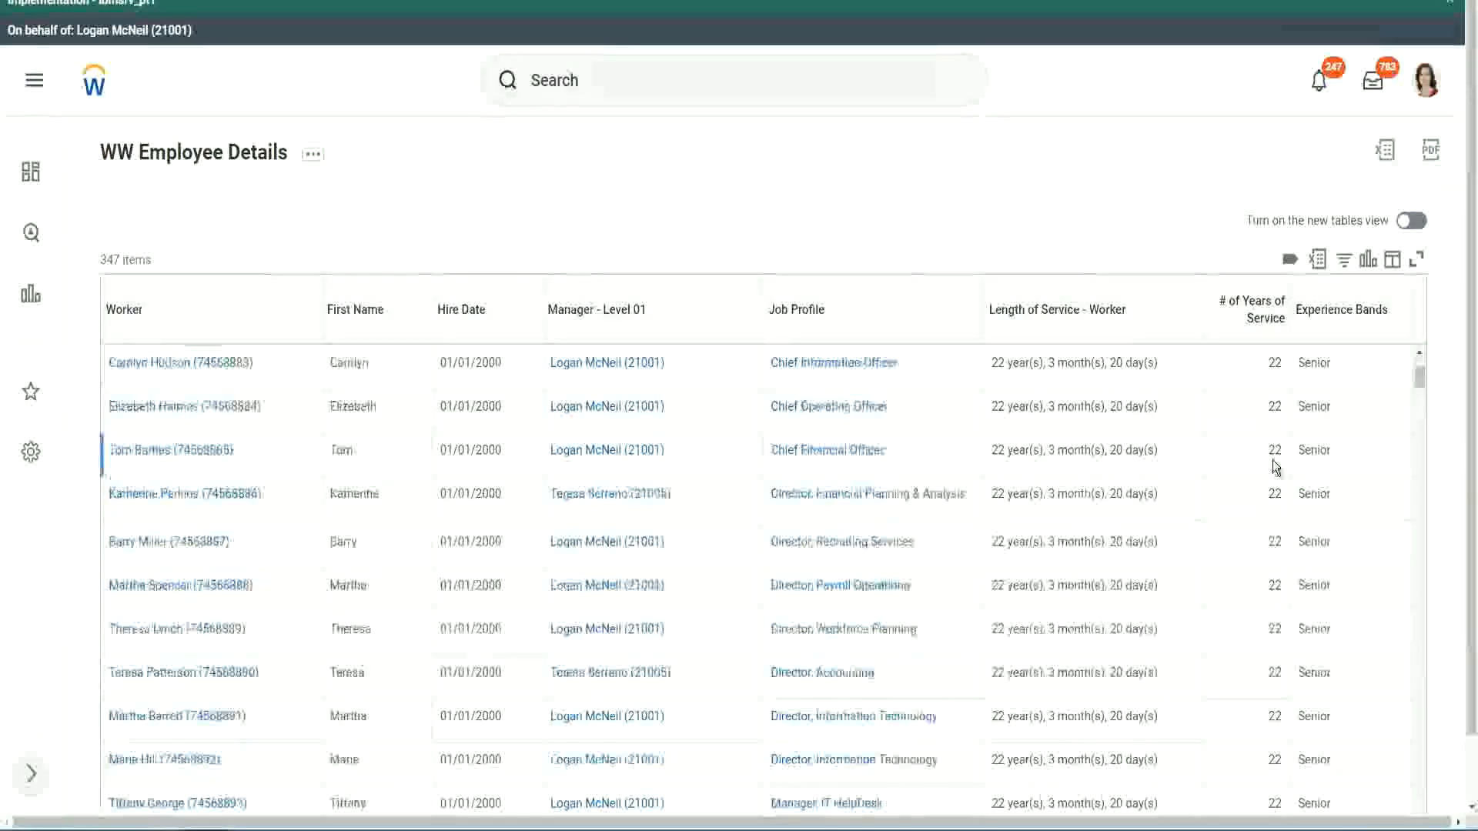
pyautogui.scroll(-5, 1279, 468)
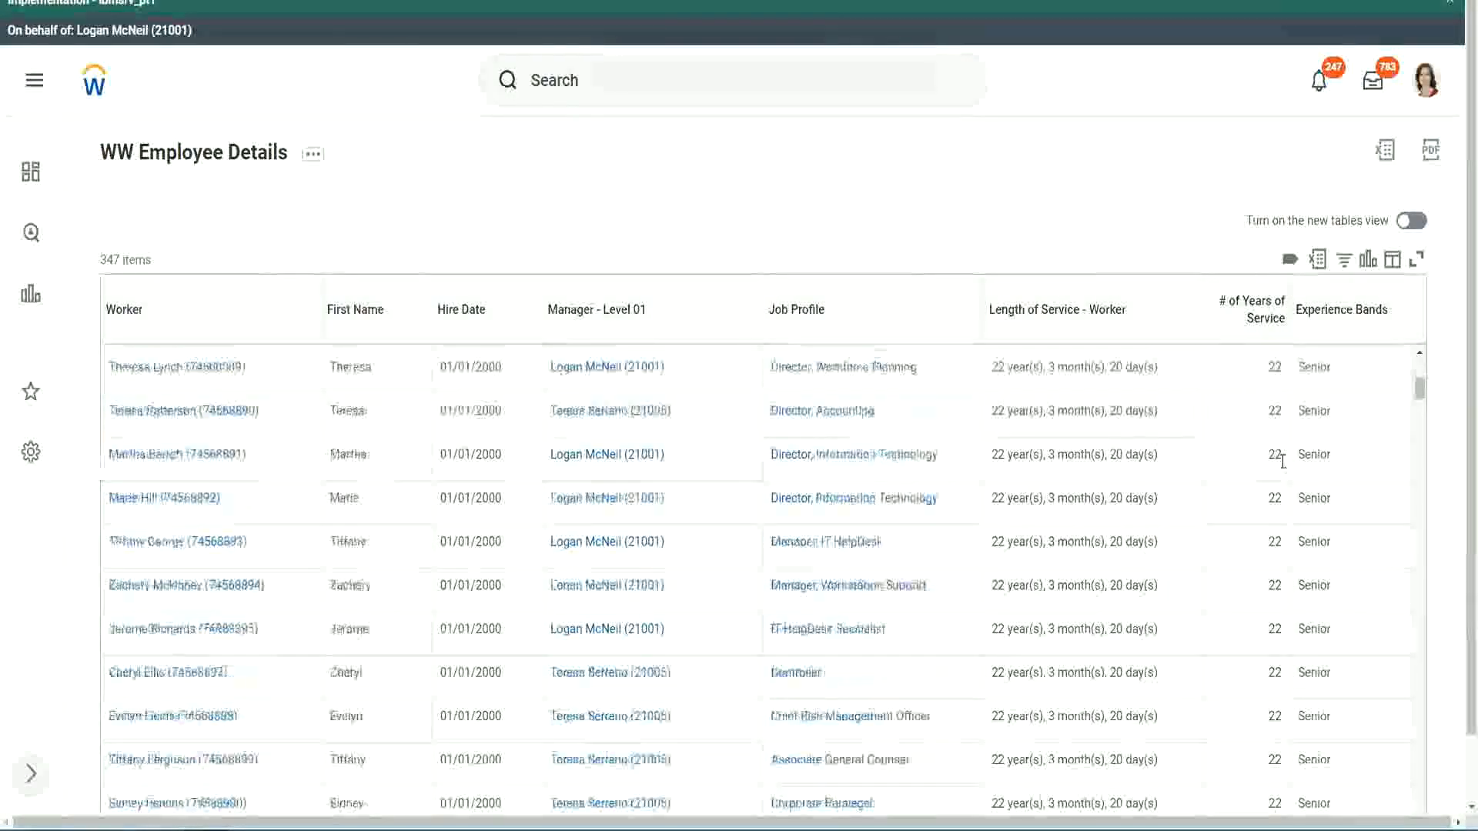
pyautogui.scroll(-5, 1287, 510)
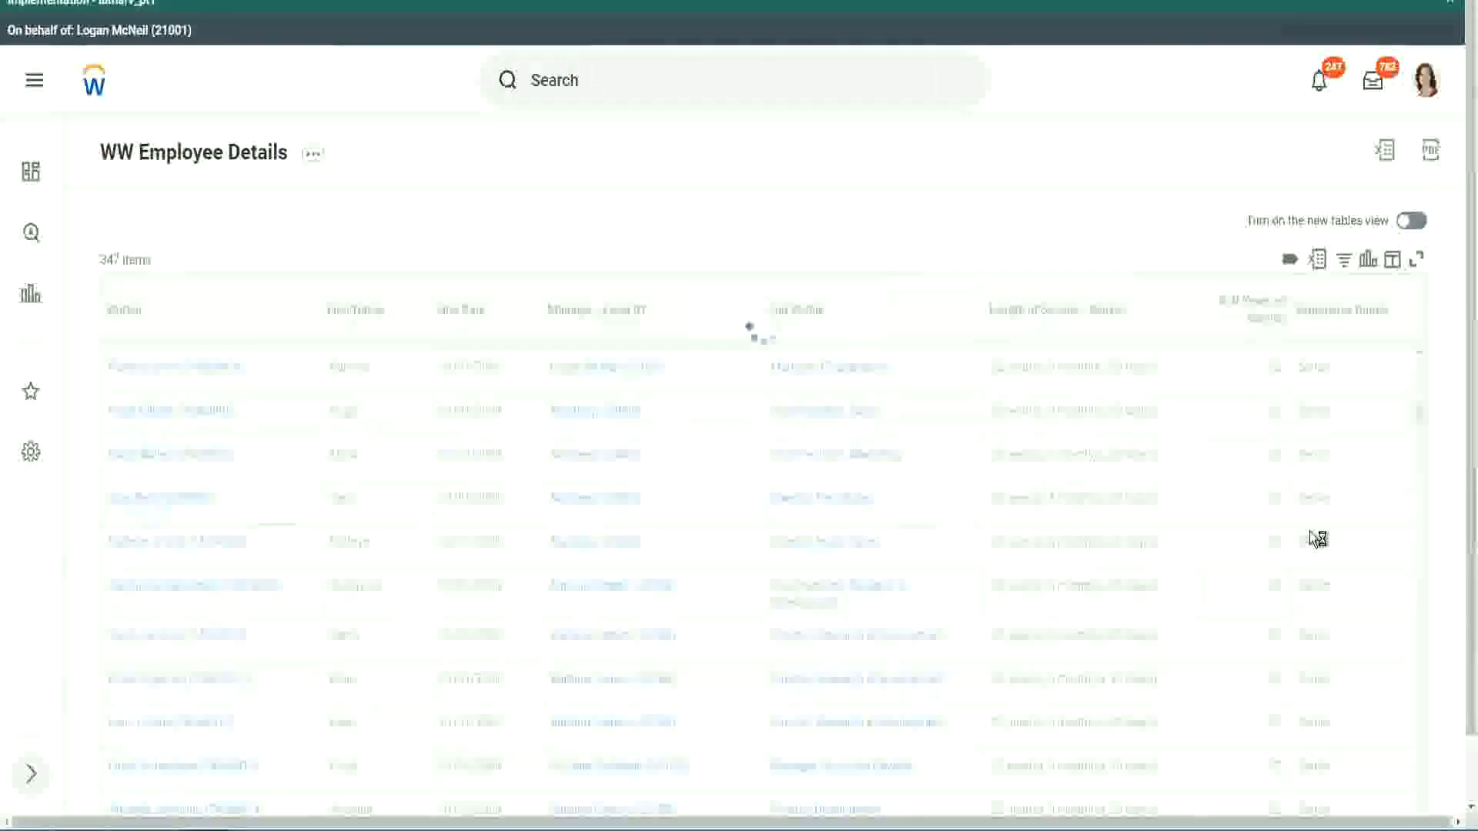
pyautogui.scroll(-1, 1317, 539)
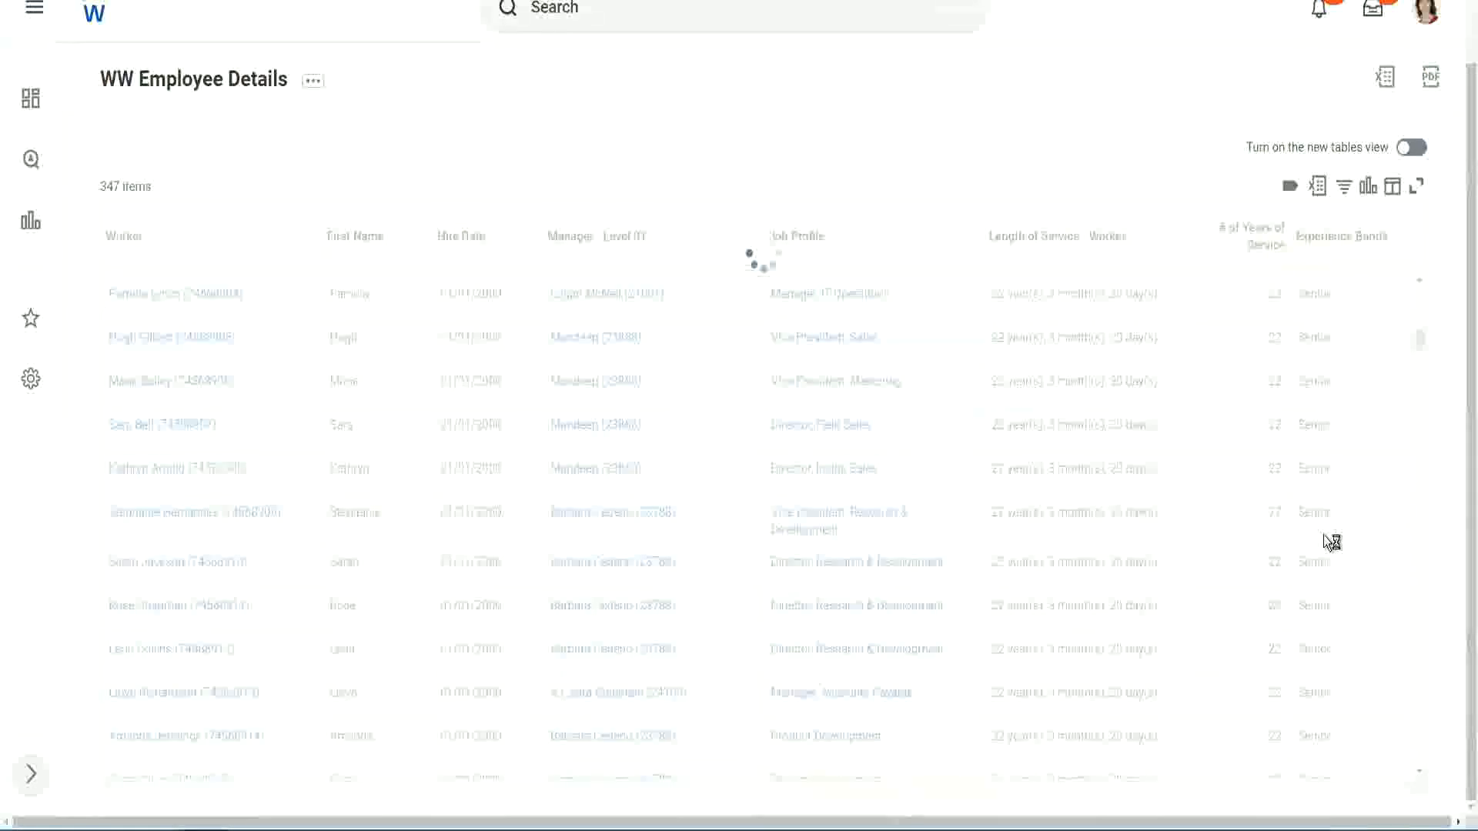
pyautogui.scroll(-4, 1370, 434)
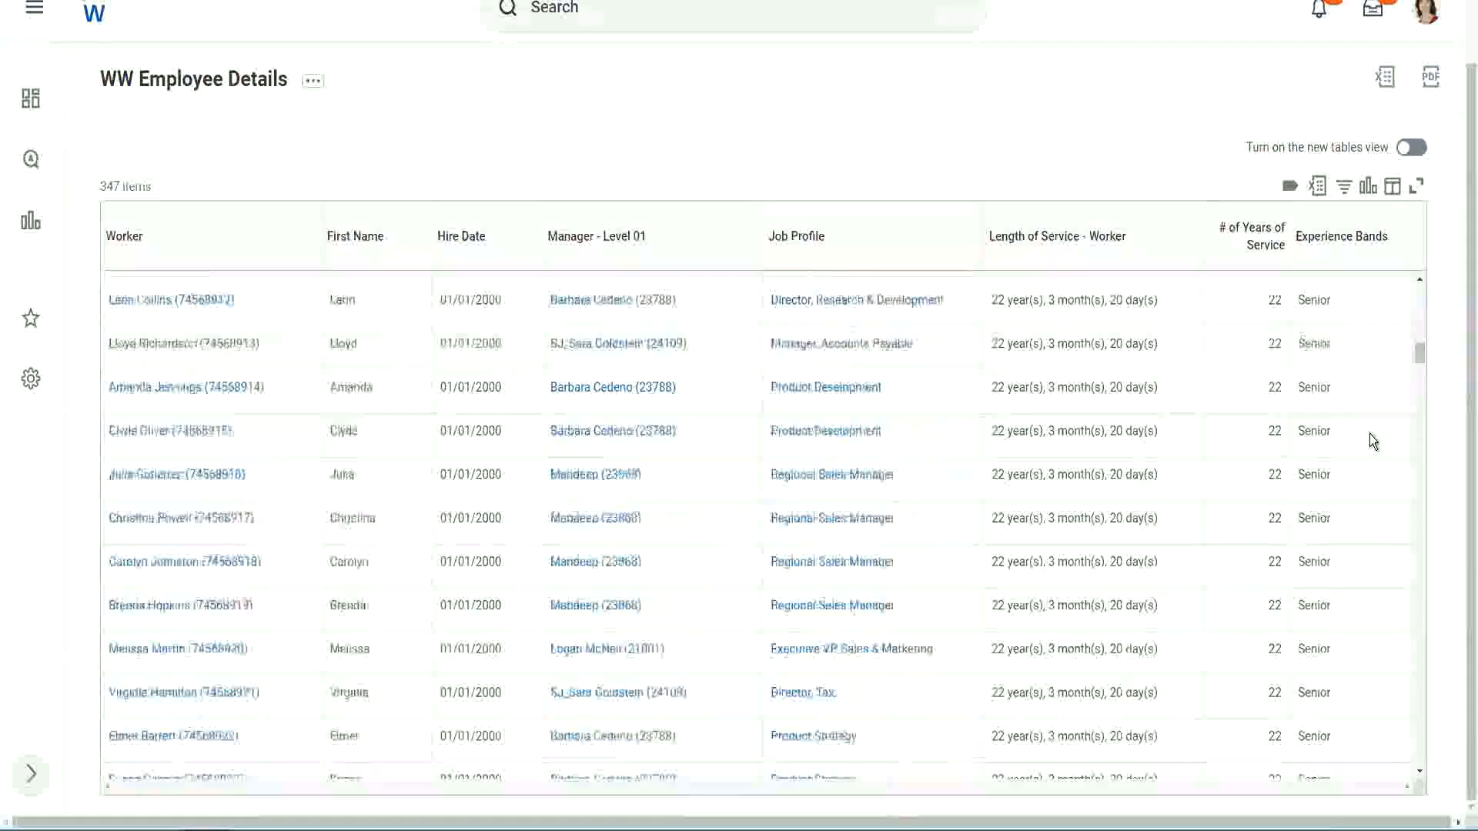
pyautogui.scroll(-3, 1371, 434)
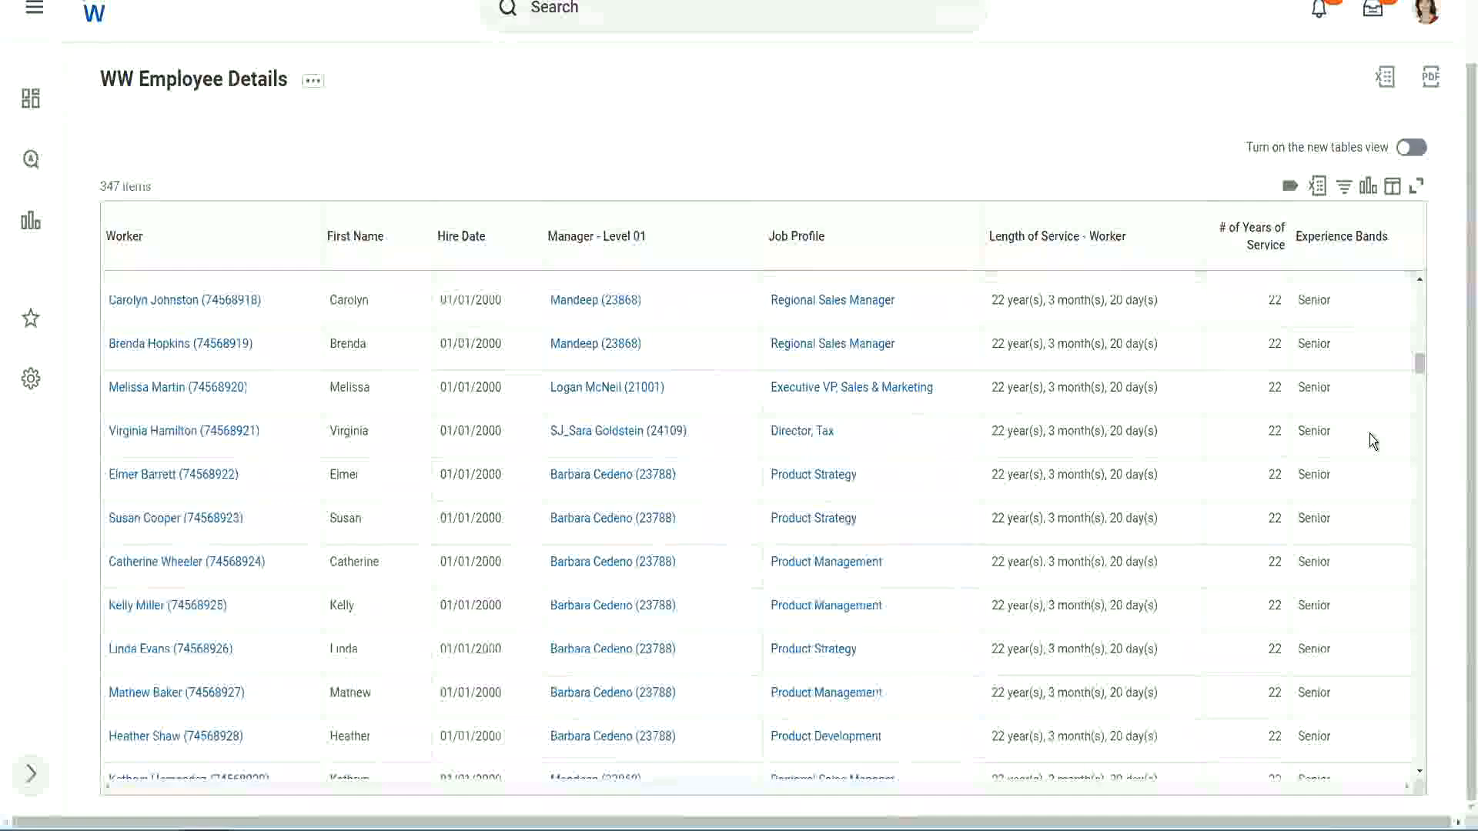
pyautogui.scroll(-6, 1371, 434)
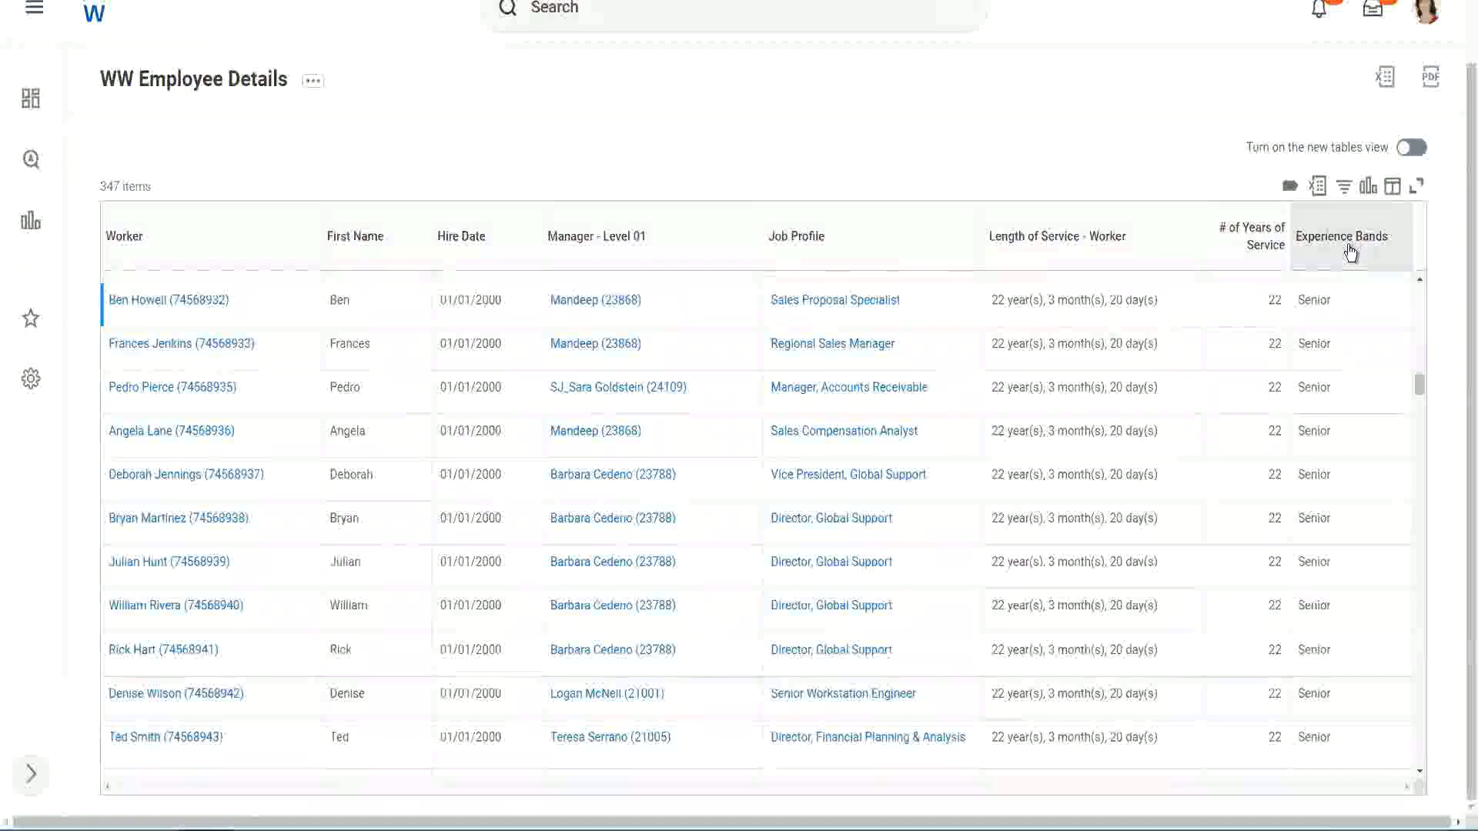
# Step: Filter the report results to rows whose Experience Bands value contains Amateur
pyautogui.click(1348, 247)
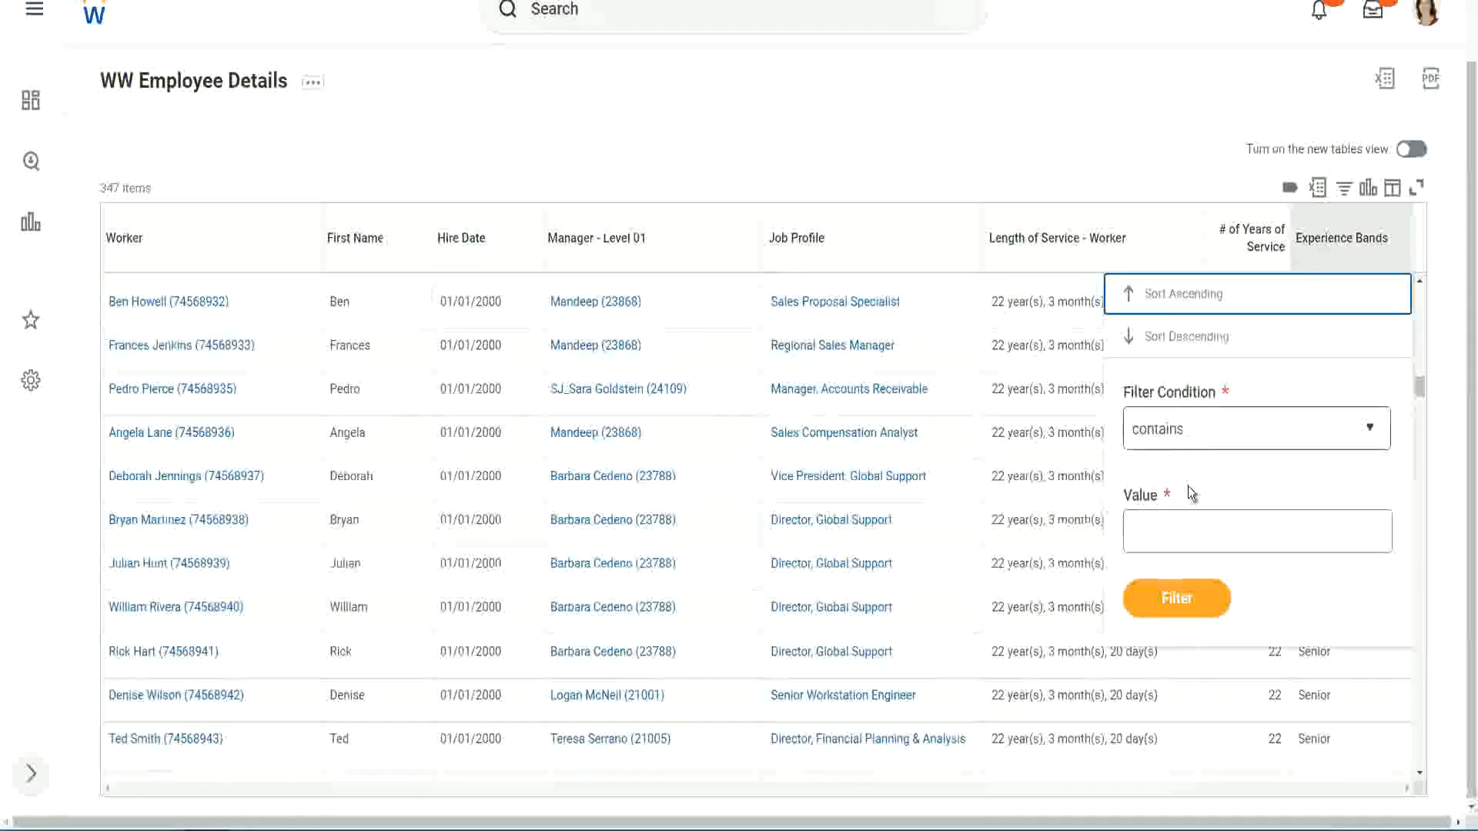
pyautogui.click(1172, 518)
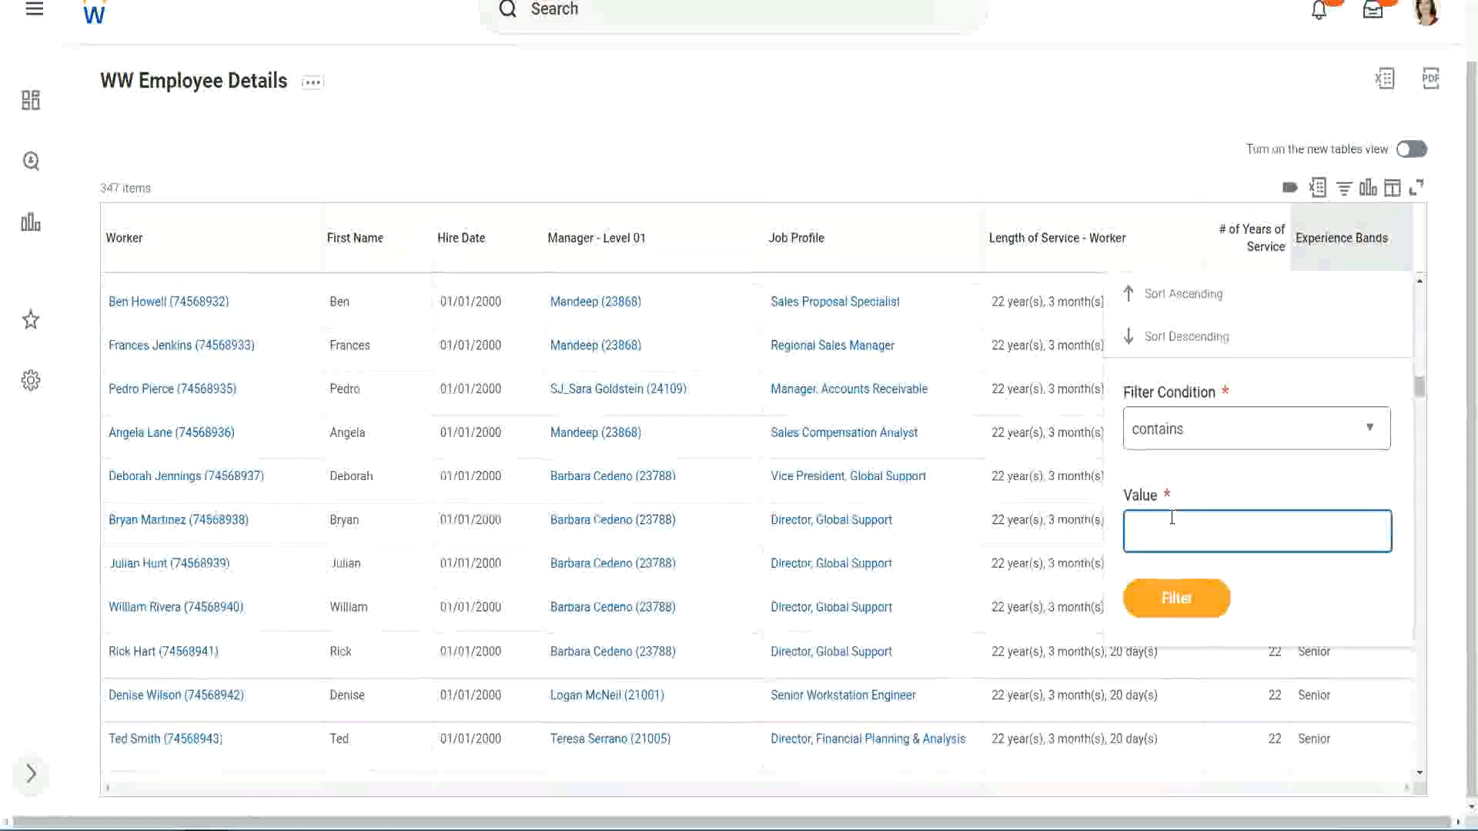
pyautogui.write('Amate')
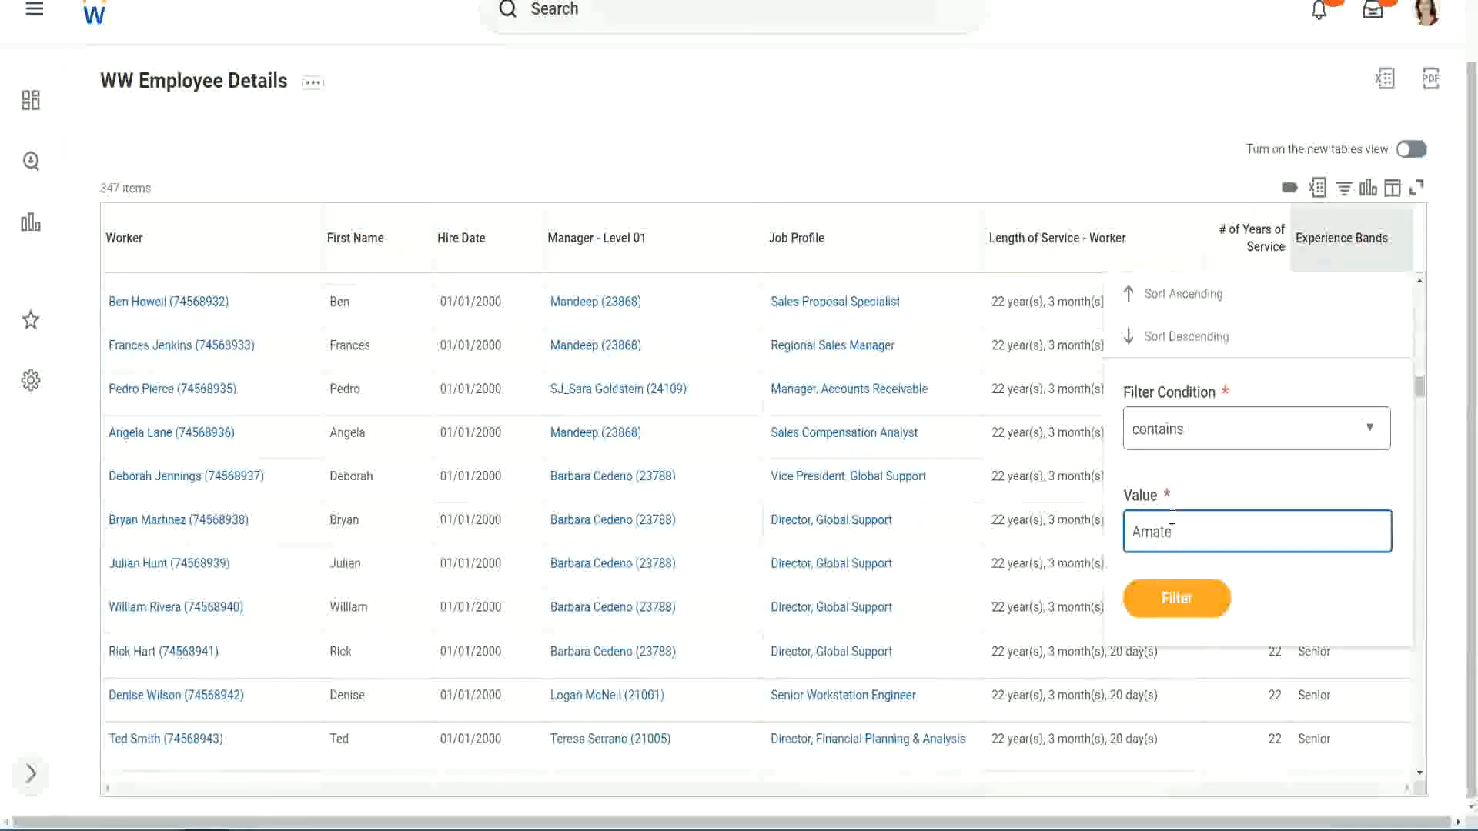
pyautogui.write('ur')
pyautogui.click(1166, 607)
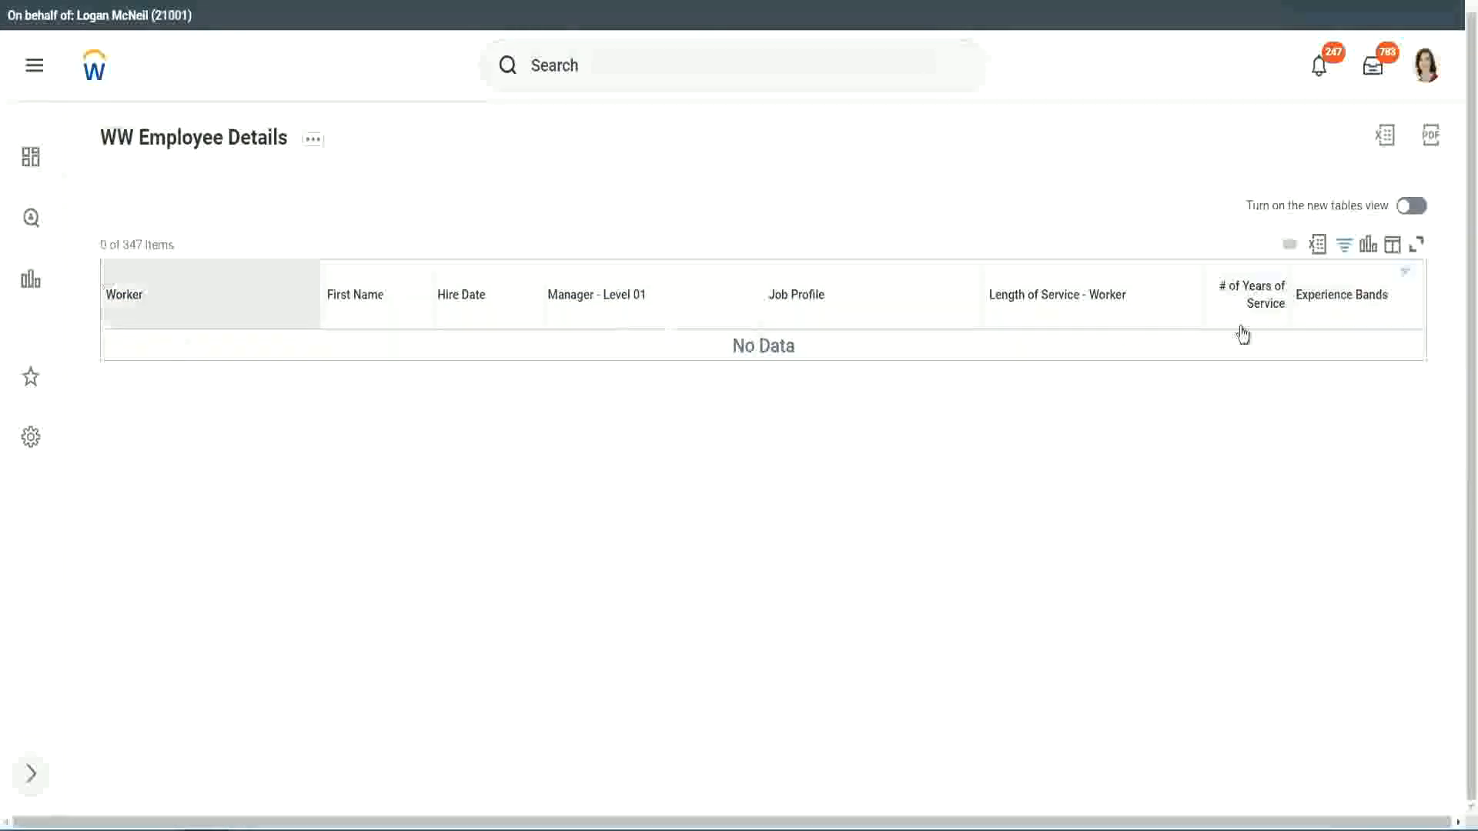
# Step: Change the Experience Bands filter value to Legend
pyautogui.click(1339, 299)
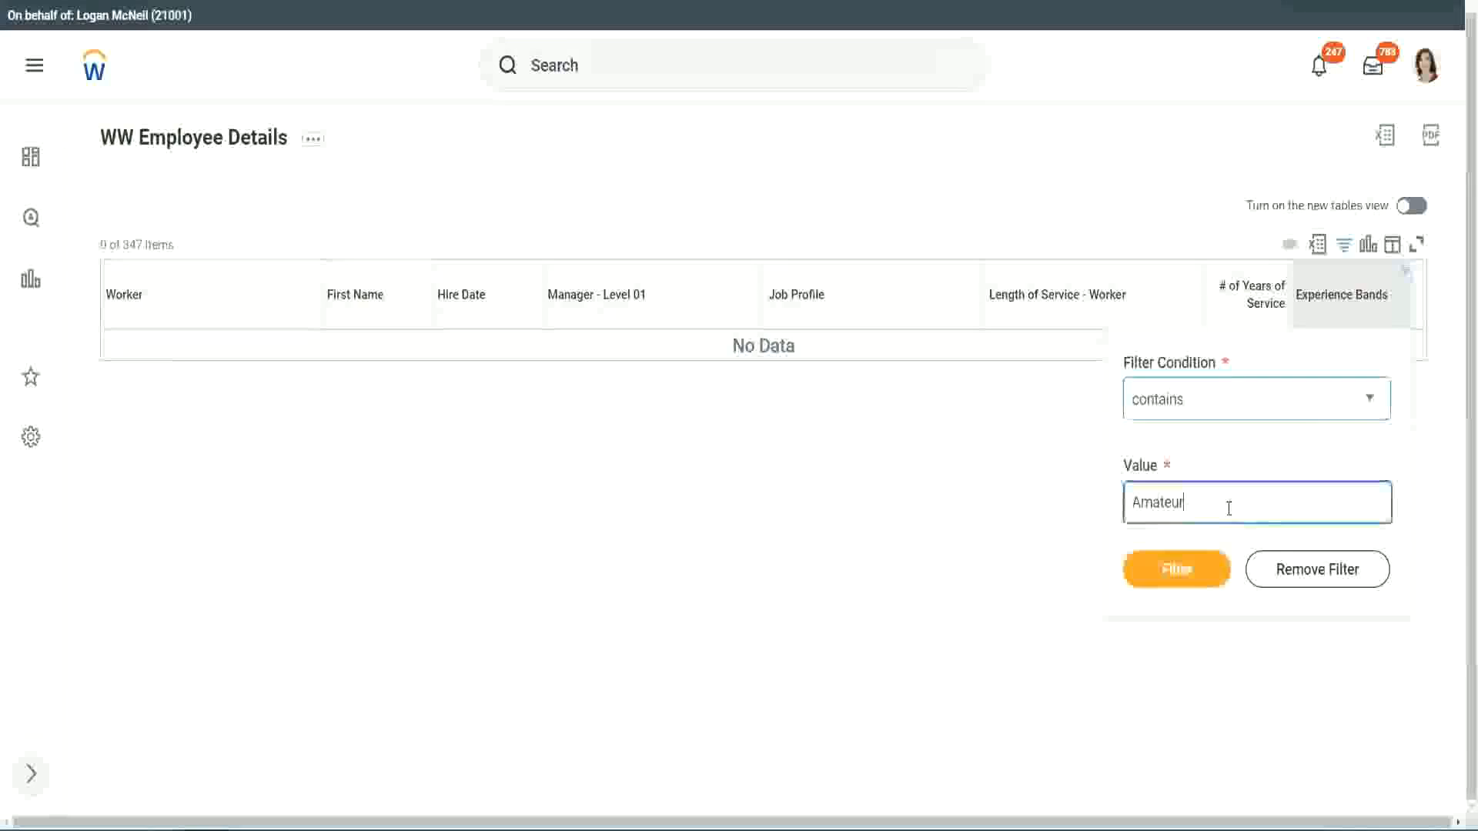
pyautogui.moveTo(1087, 508); pyautogui.dragTo(1058, 510)
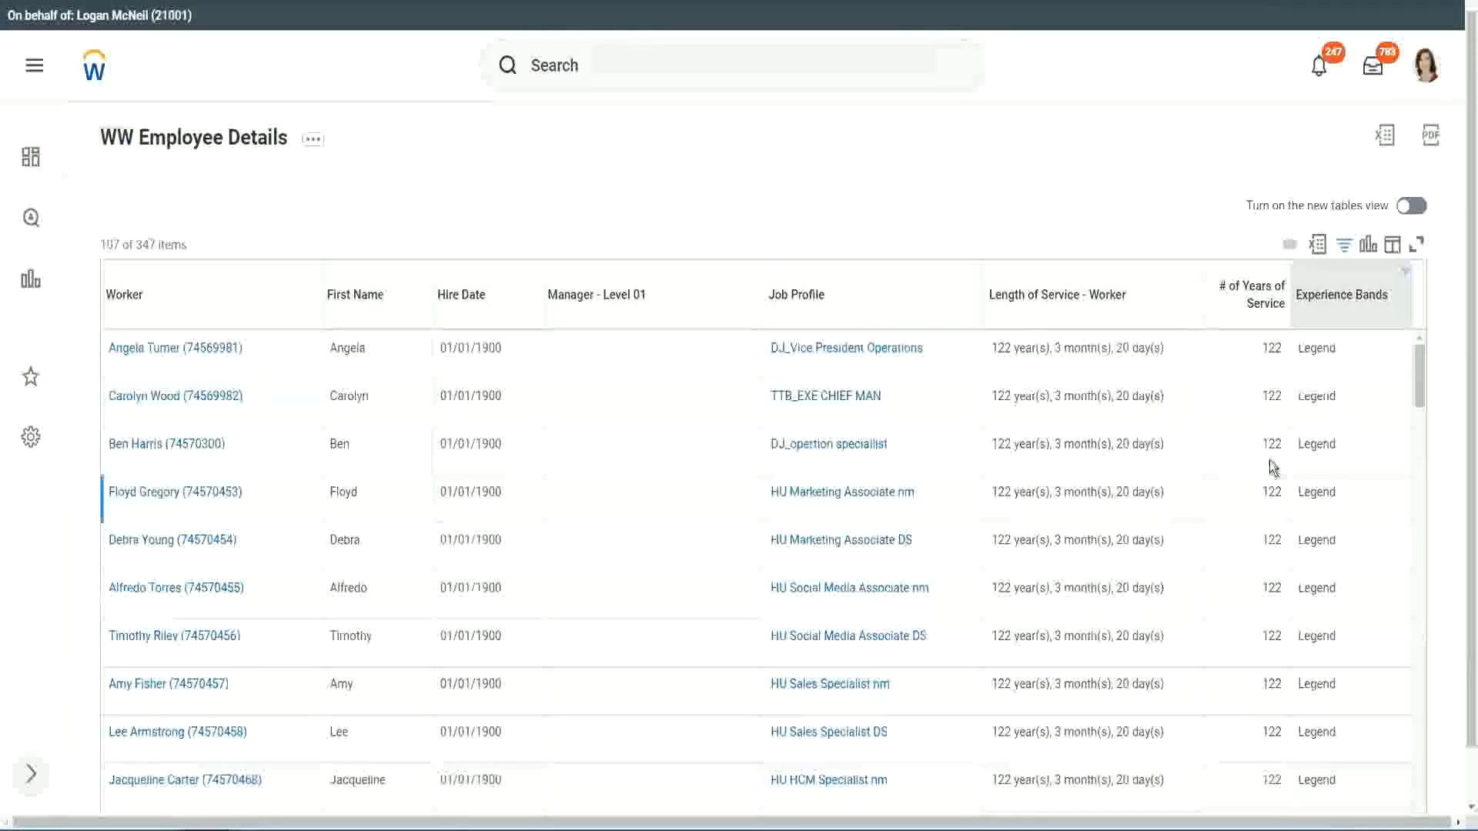
# Step: Examine the Hire Date and # of Years of Service values in the Legend rows through to the end of the list
pyautogui.scroll(-15, 1269, 461)
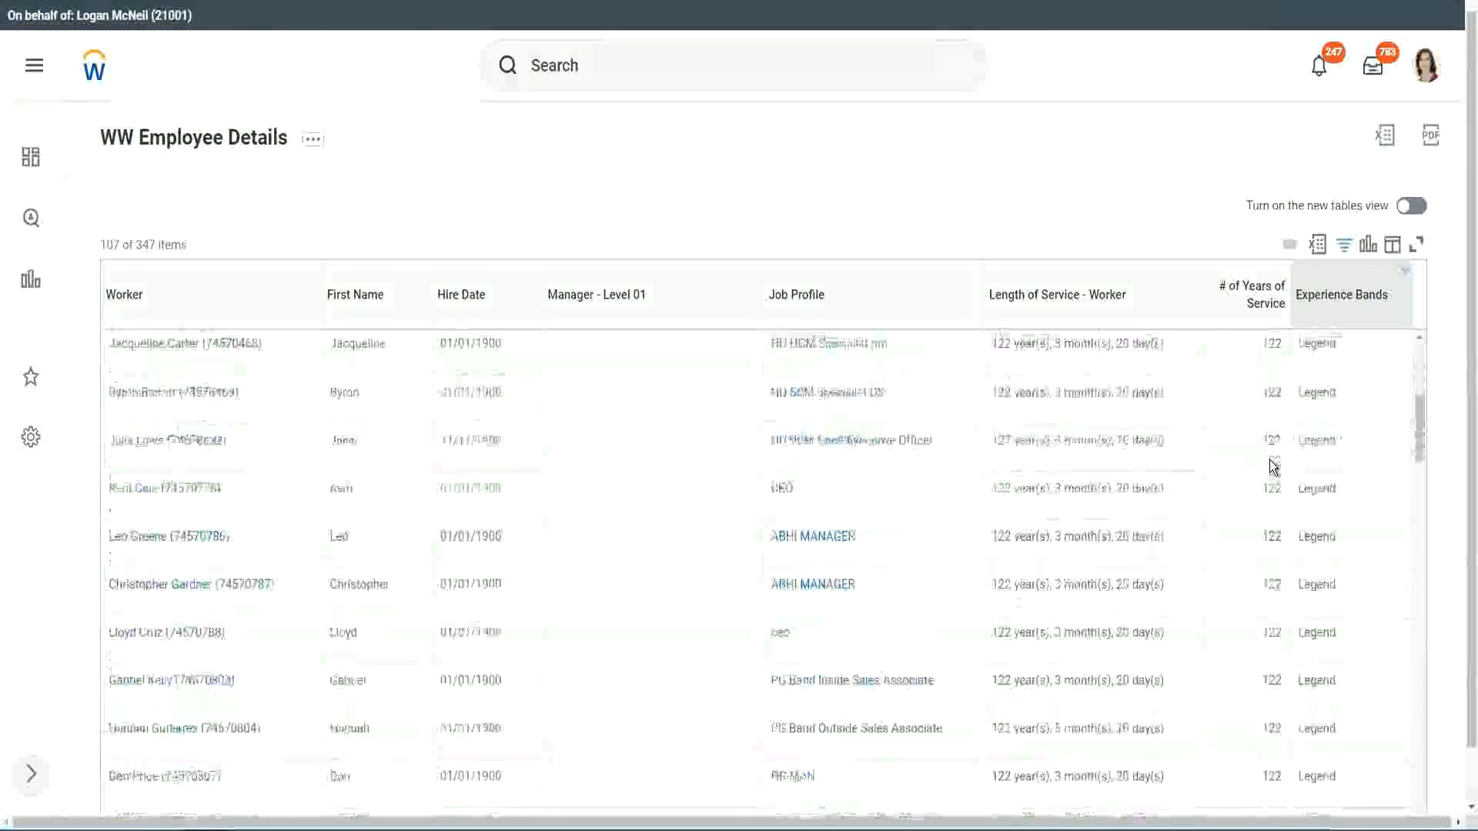
pyautogui.scroll(-3, 1268, 460)
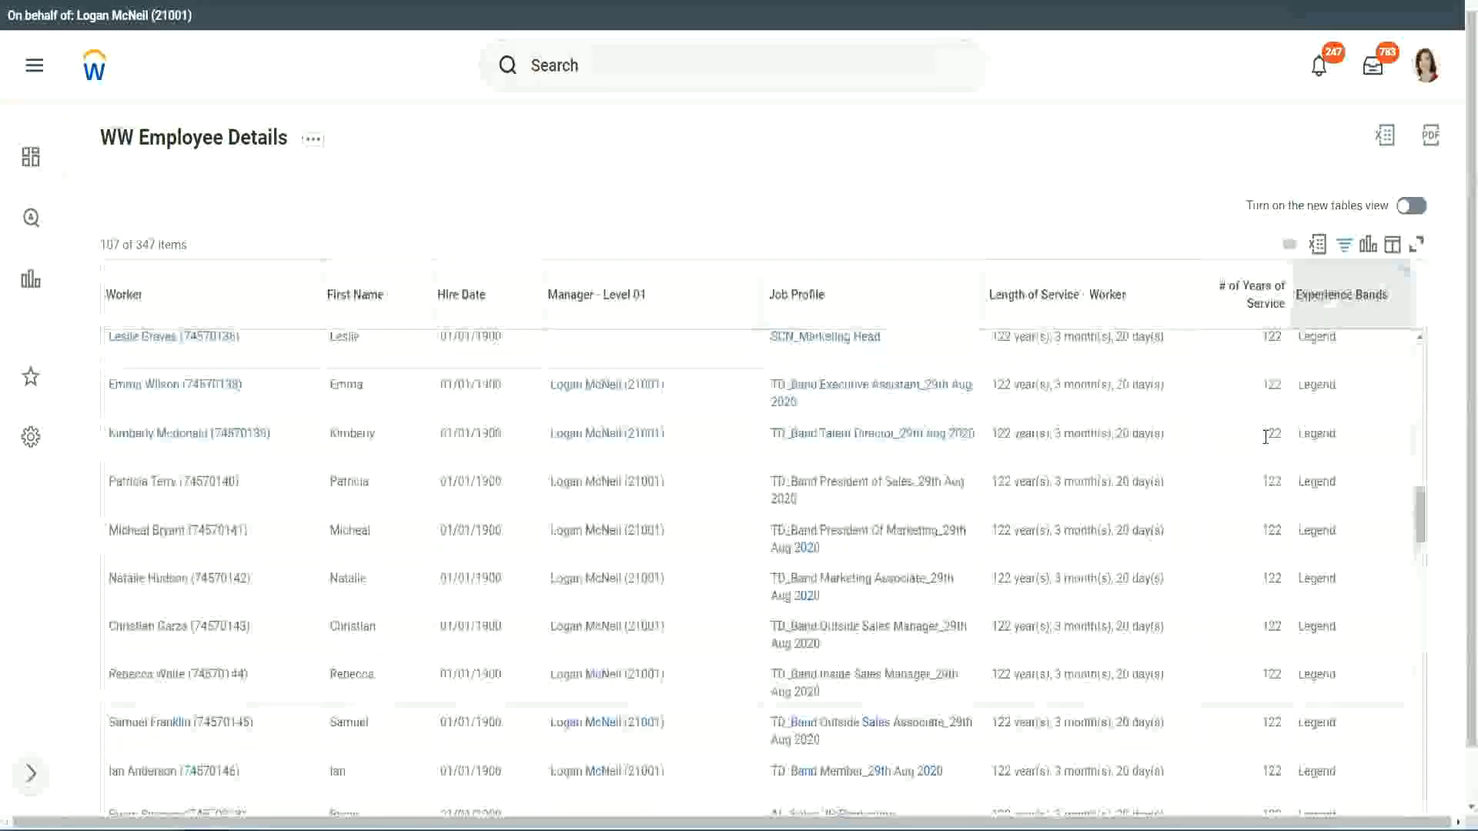
pyautogui.scroll(-10, 1171, 442)
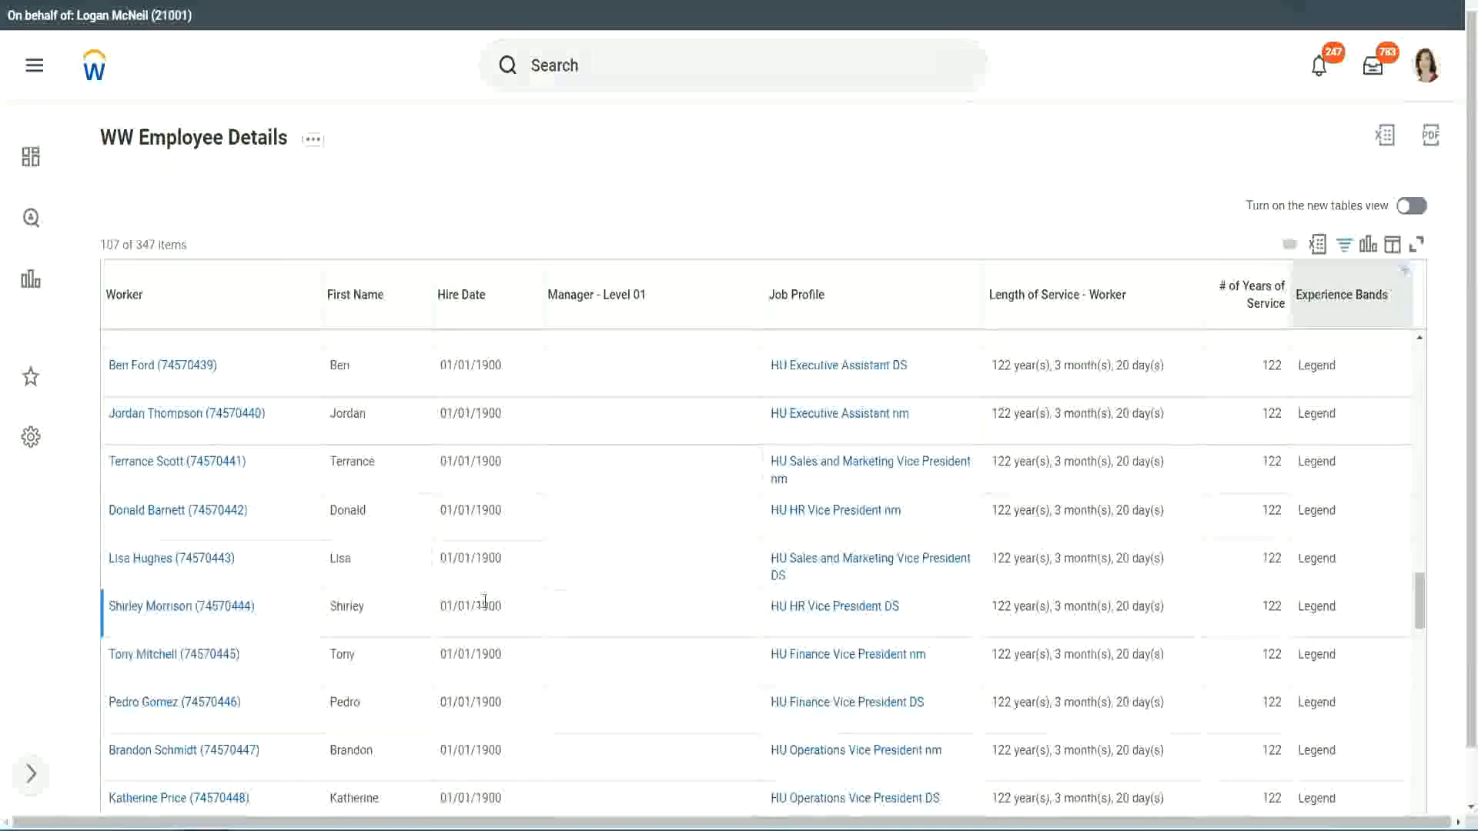
pyautogui.doubleClick(489, 608)
pyautogui.scroll(-5, 1257, 579)
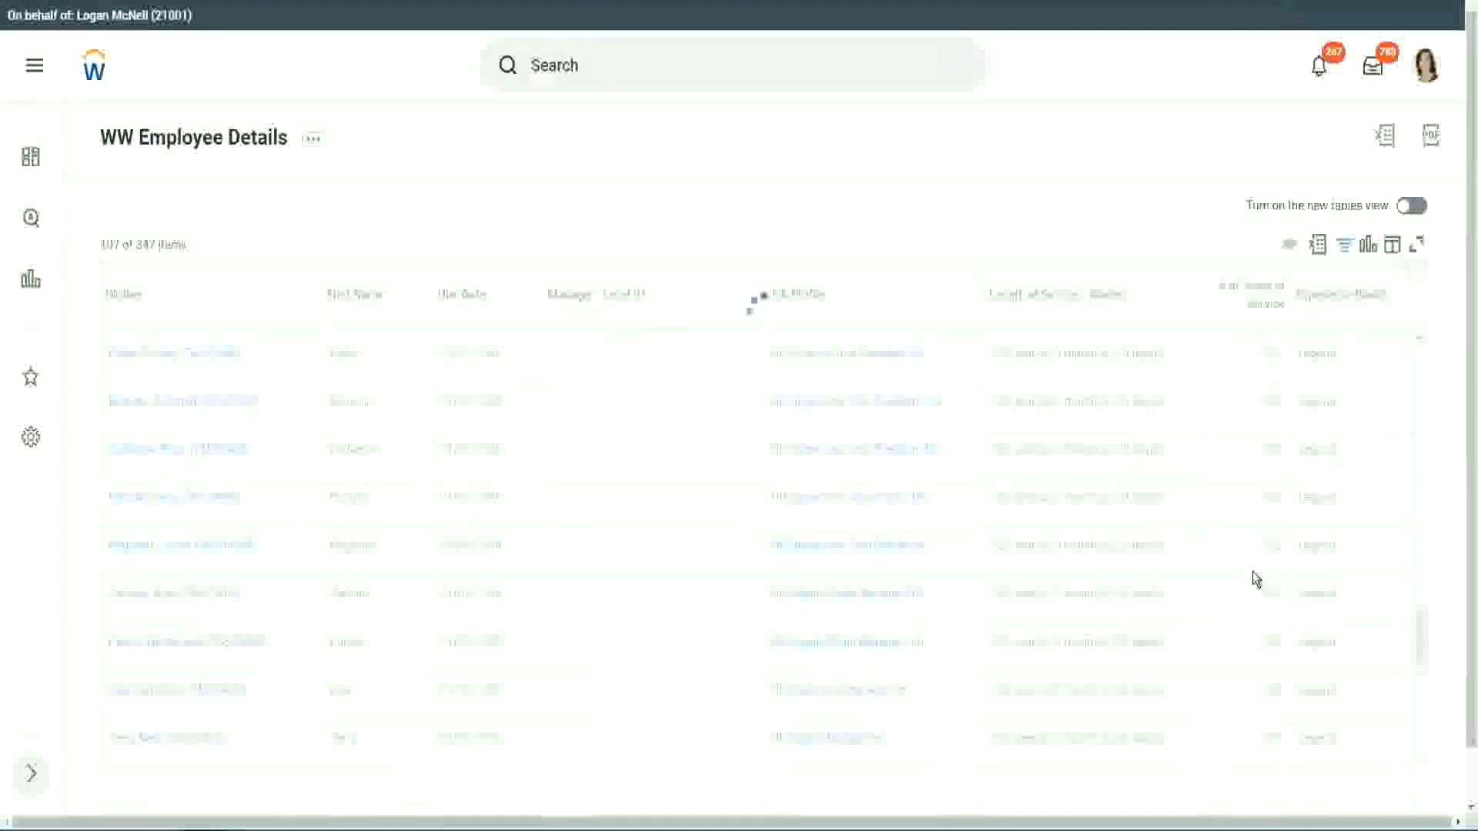
pyautogui.scroll(-3, 1257, 579)
pyautogui.scroll(-10, 1253, 571)
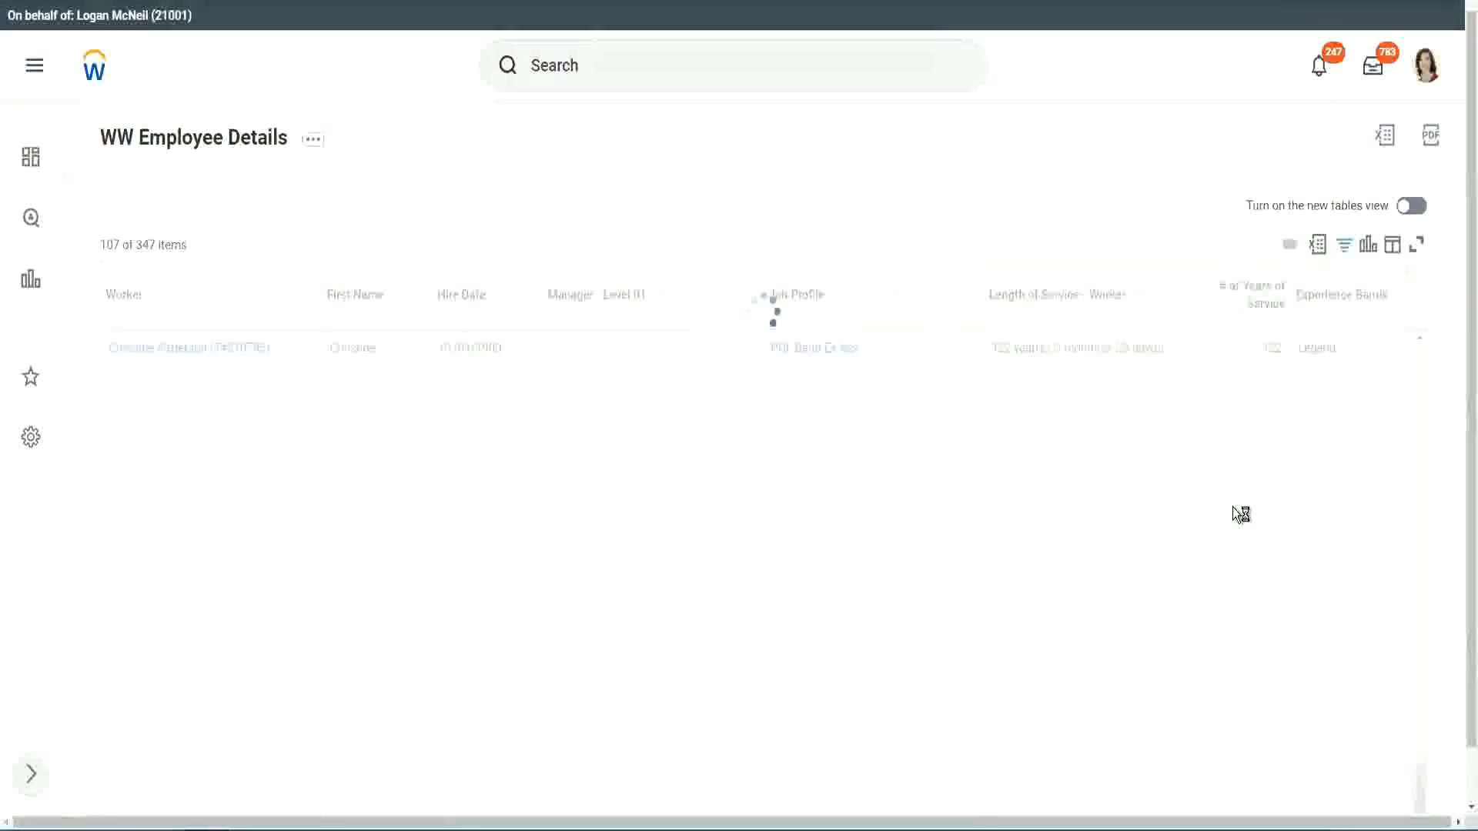
pyautogui.scroll(-5, 1232, 506)
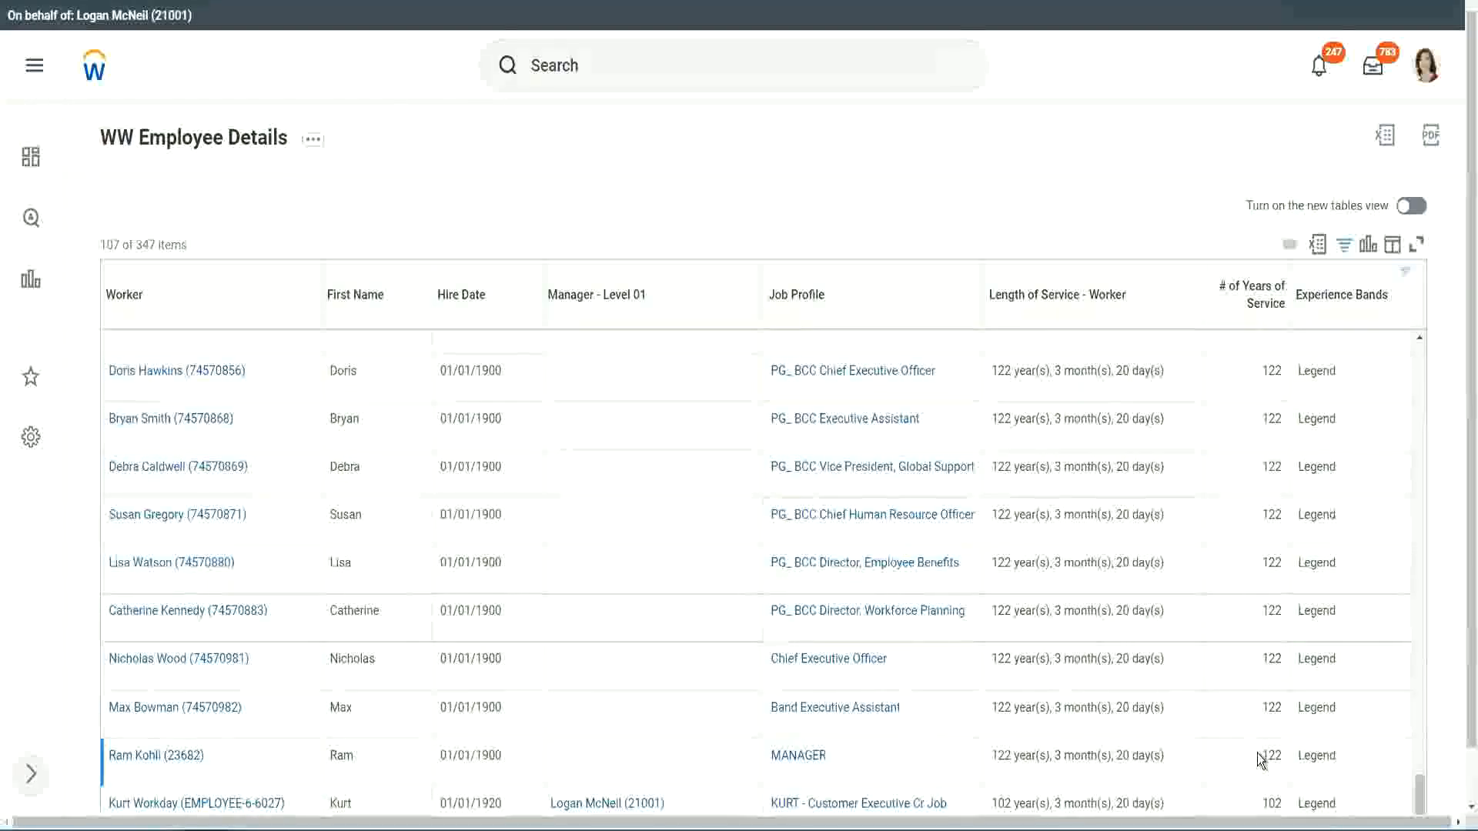
pyautogui.doubleClick(1269, 803)
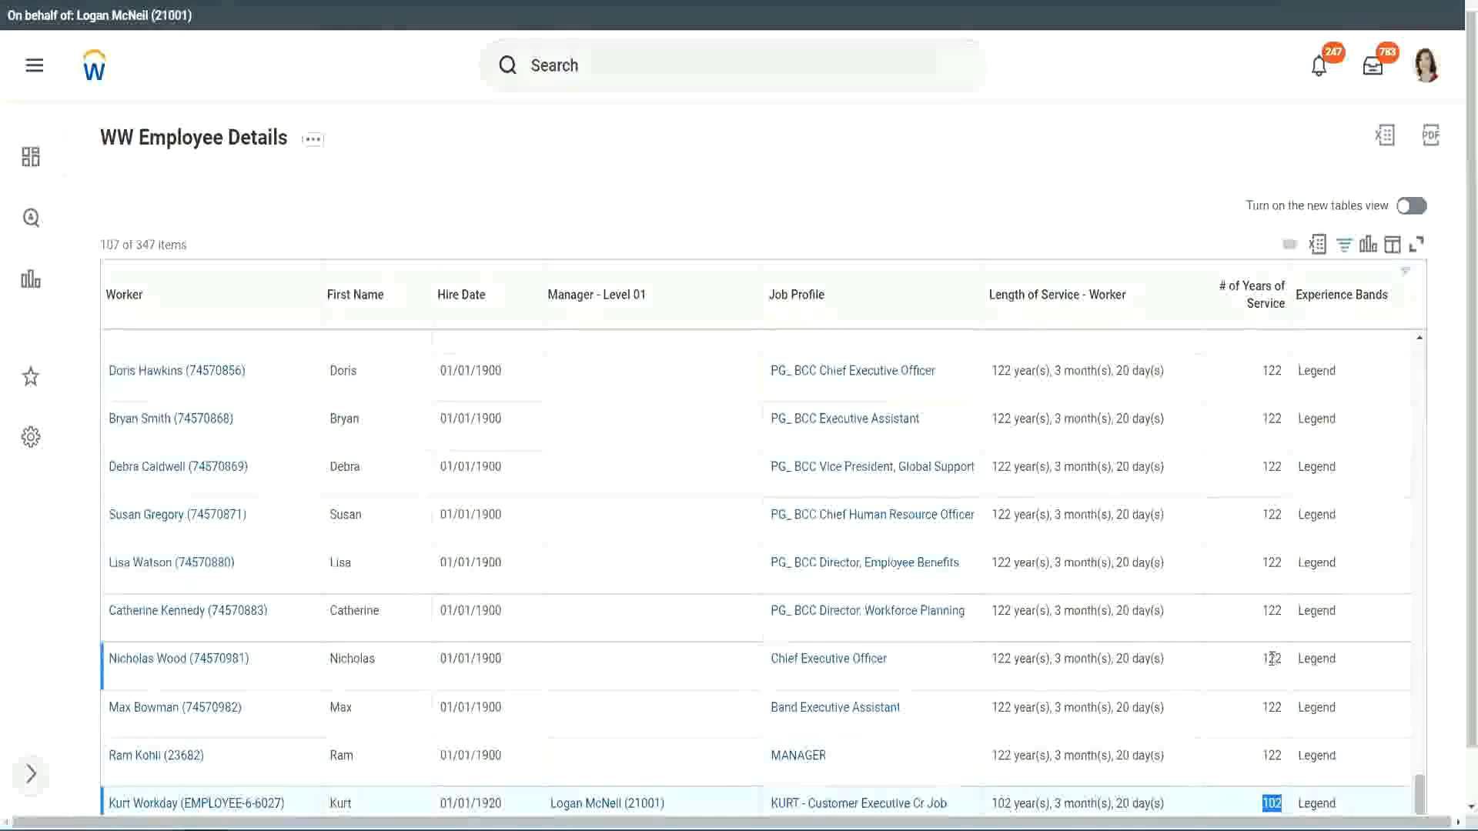
pyautogui.moveTo(1269, 658); pyautogui.dragTo(1282, 659)
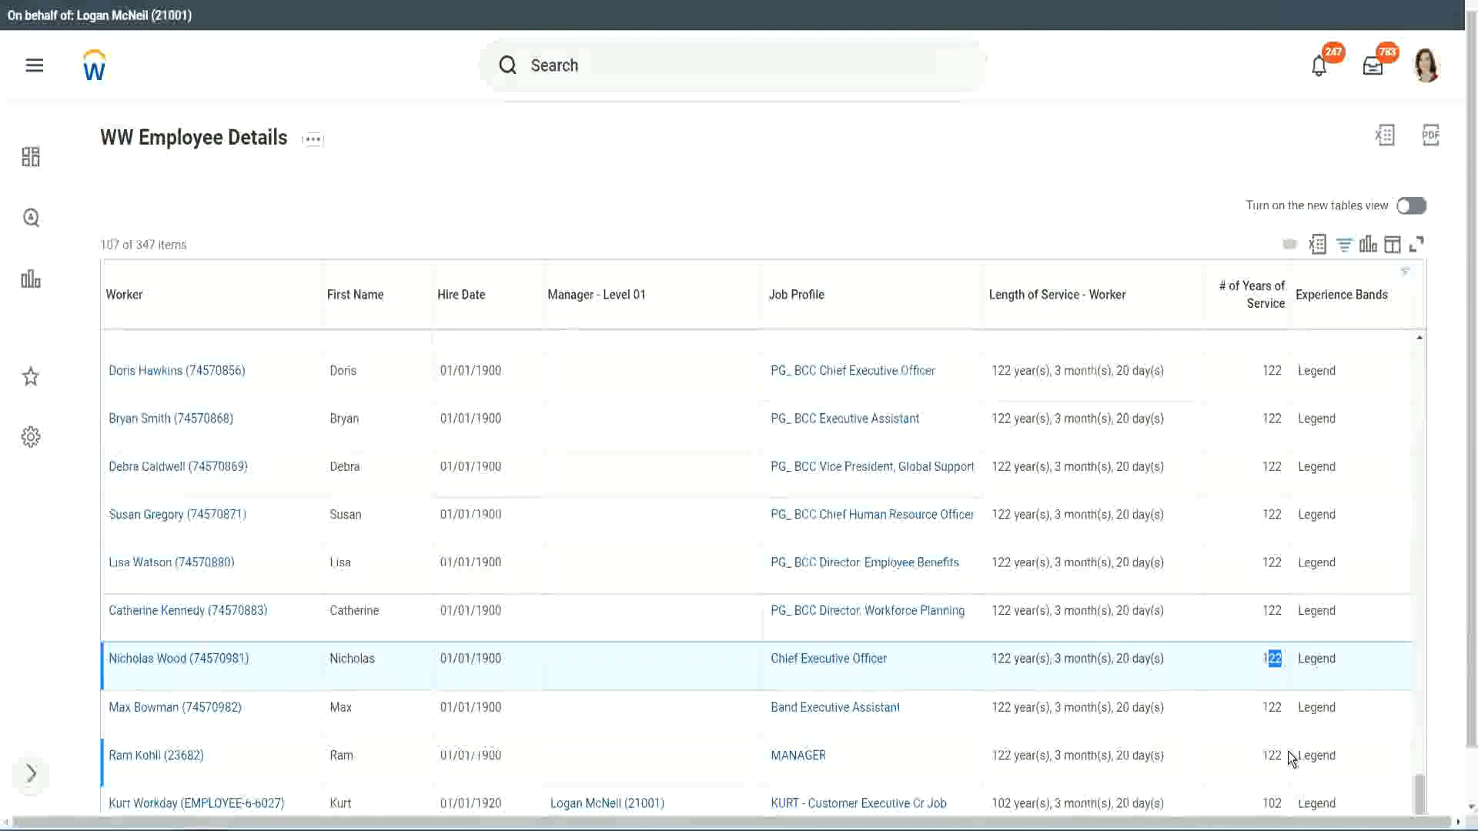
pyautogui.click(1241, 612)
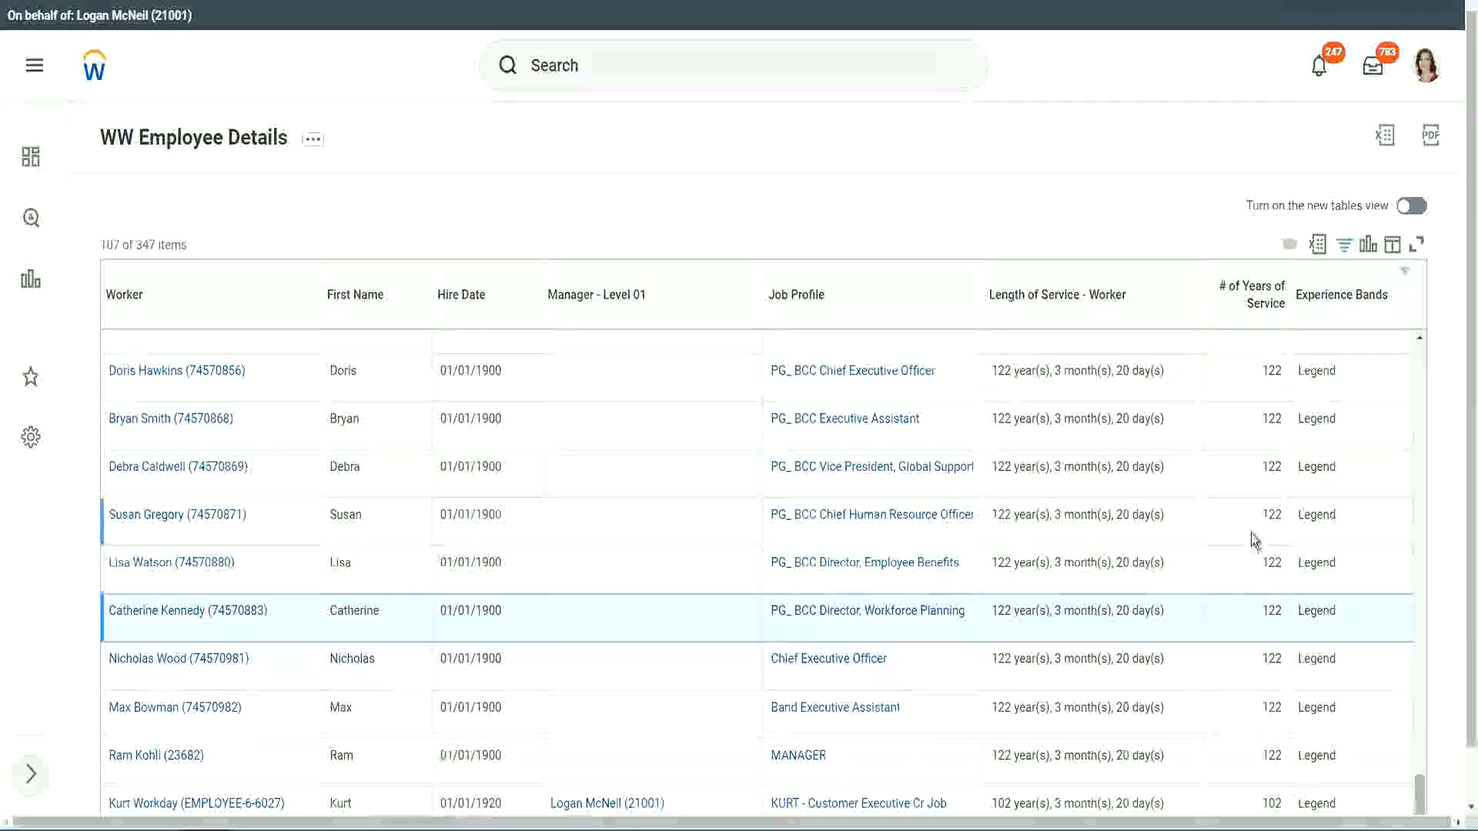
# Step: Change the Experience Bands filter value to Experienced and apply it to the report
pyautogui.click(1351, 312)
pyautogui.click(1209, 589)
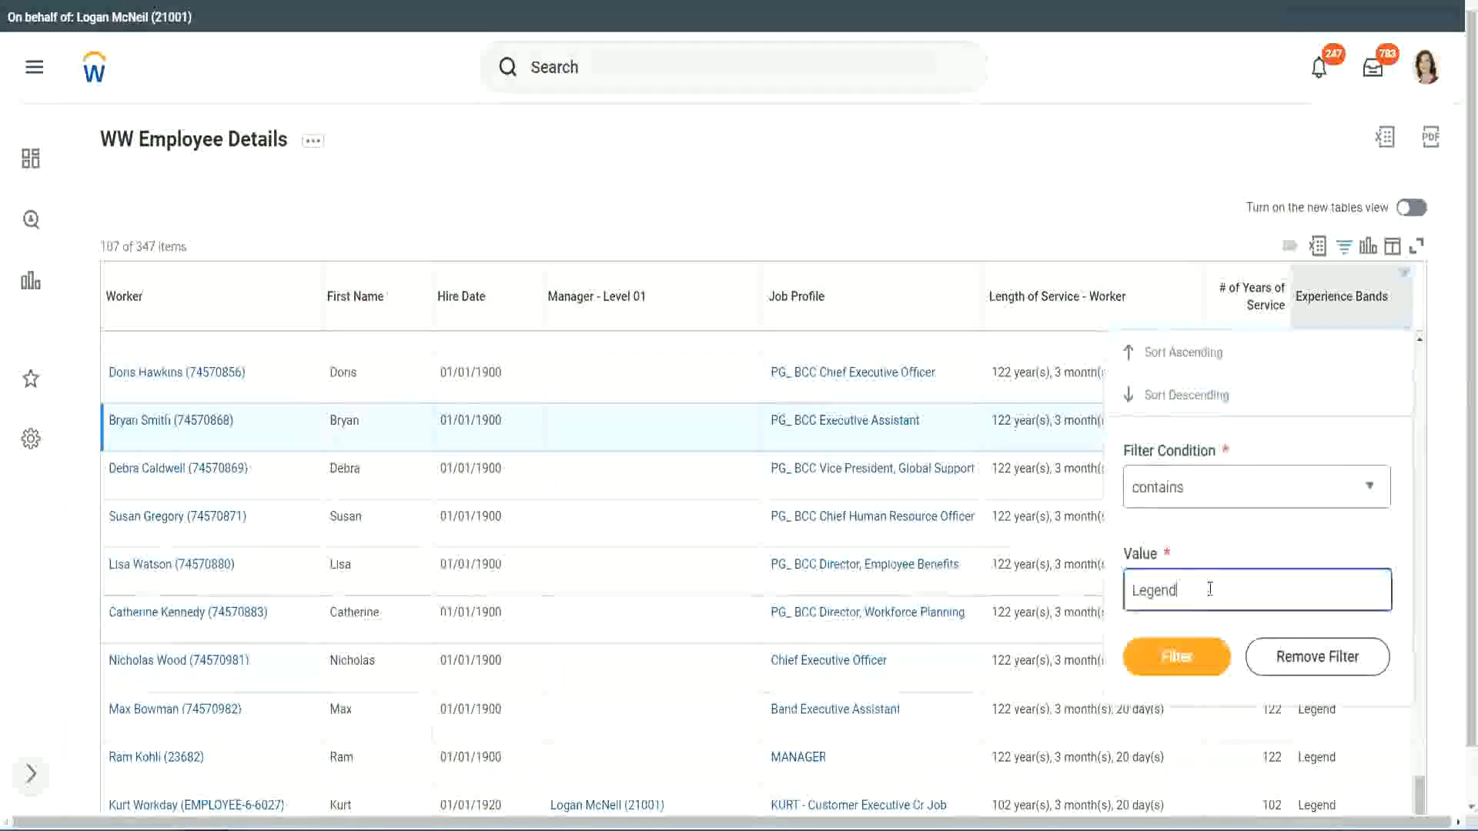
pyautogui.doubleClick(1210, 590)
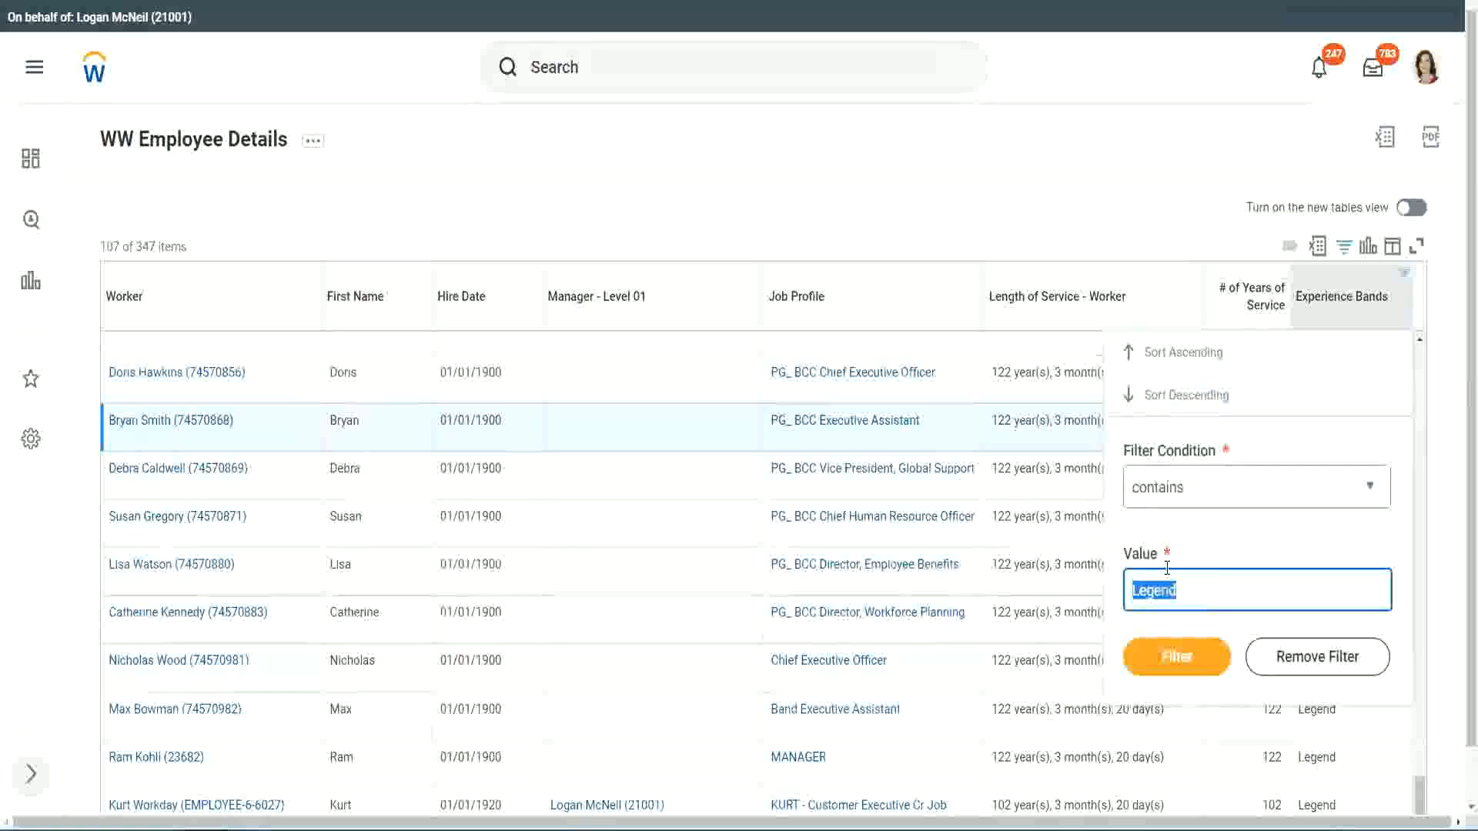
pyautogui.write('Ex')
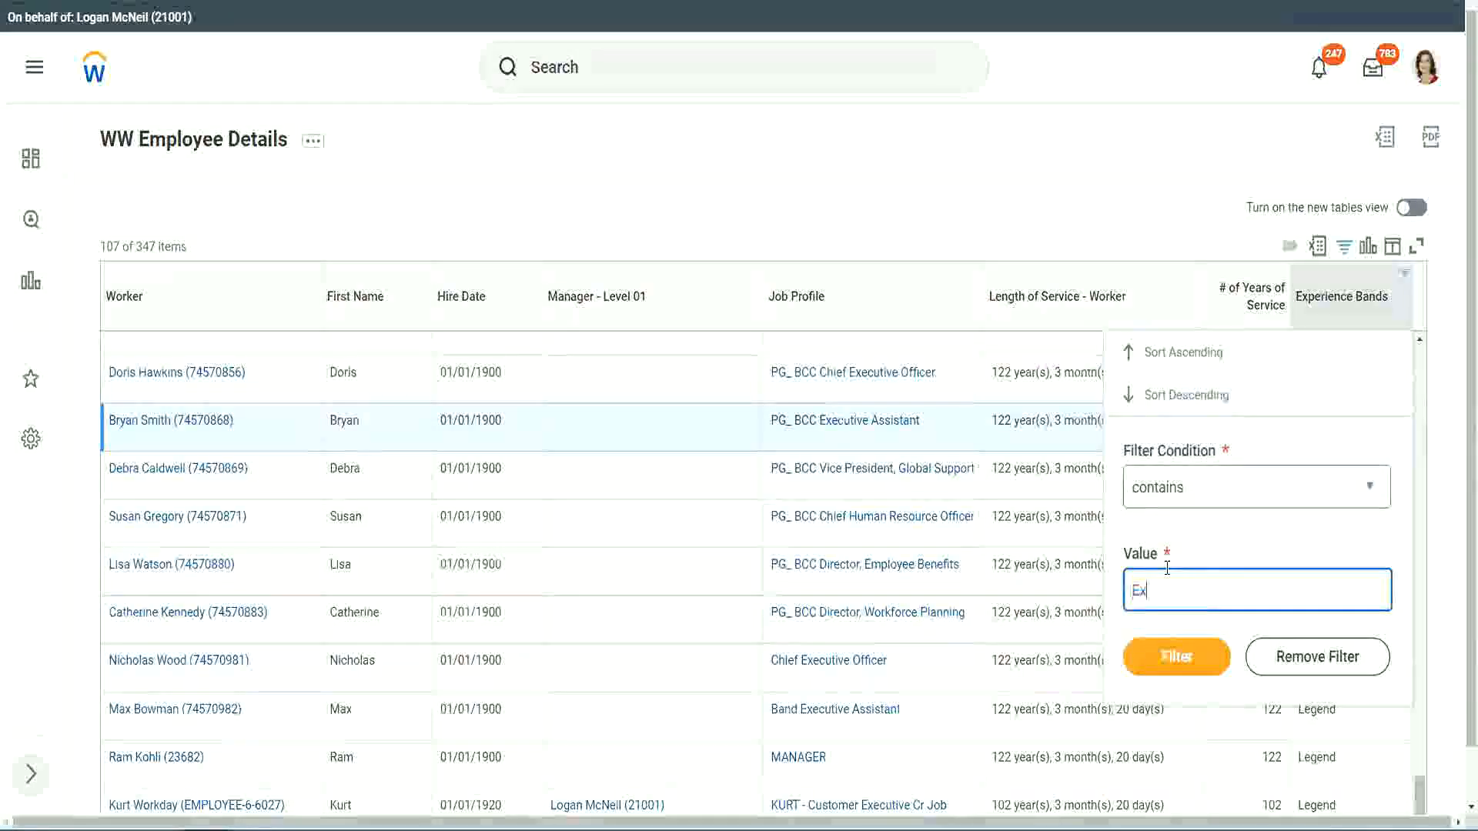
pyautogui.write('per')
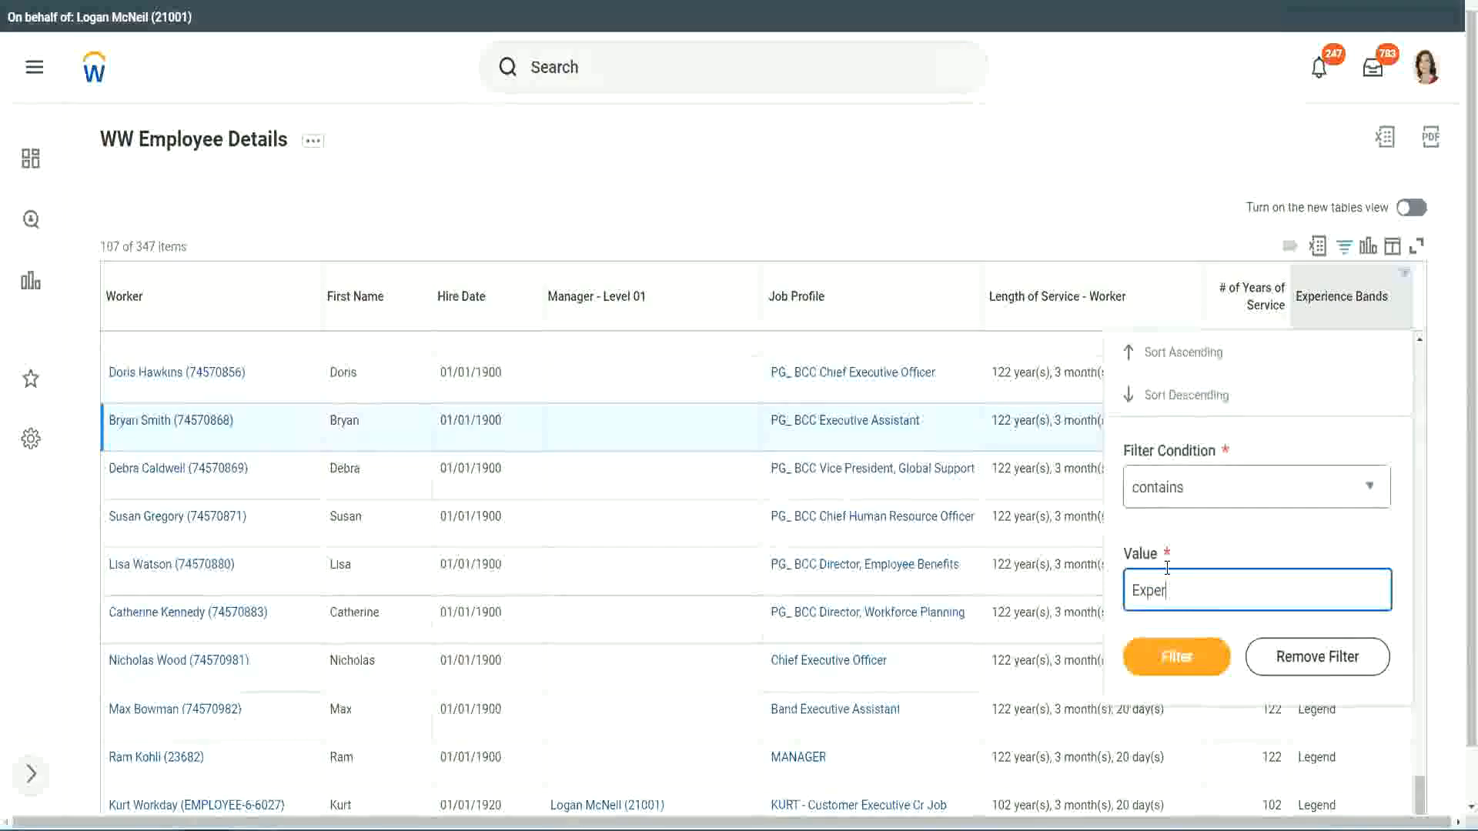
pyautogui.write('ienced')
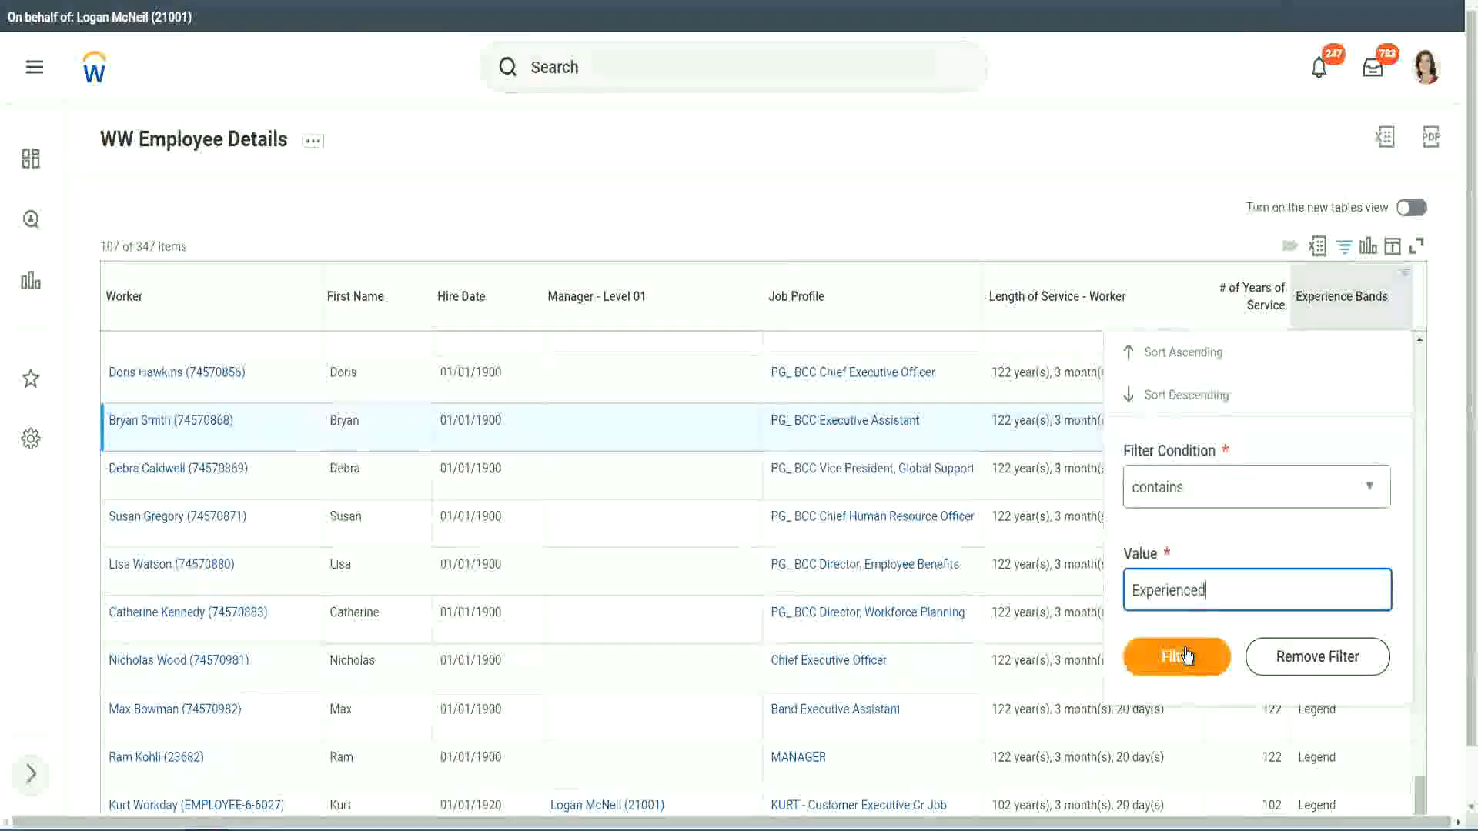
pyautogui.click(1185, 655)
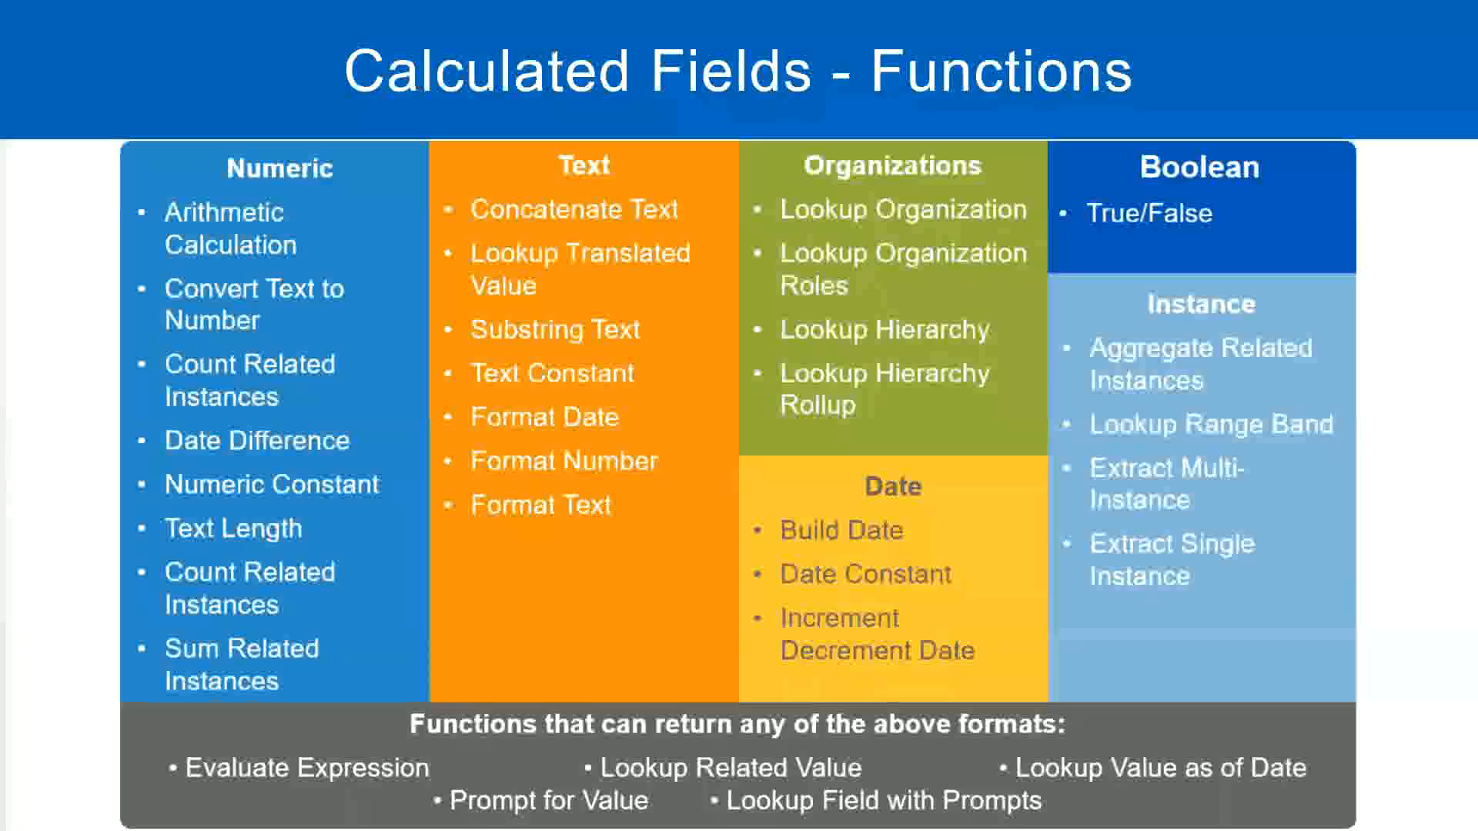
# Step: Switch to the Notepad++ notes and review the year range defined for the Experienced band
pyautogui.hotkey('alt', 'Tab')
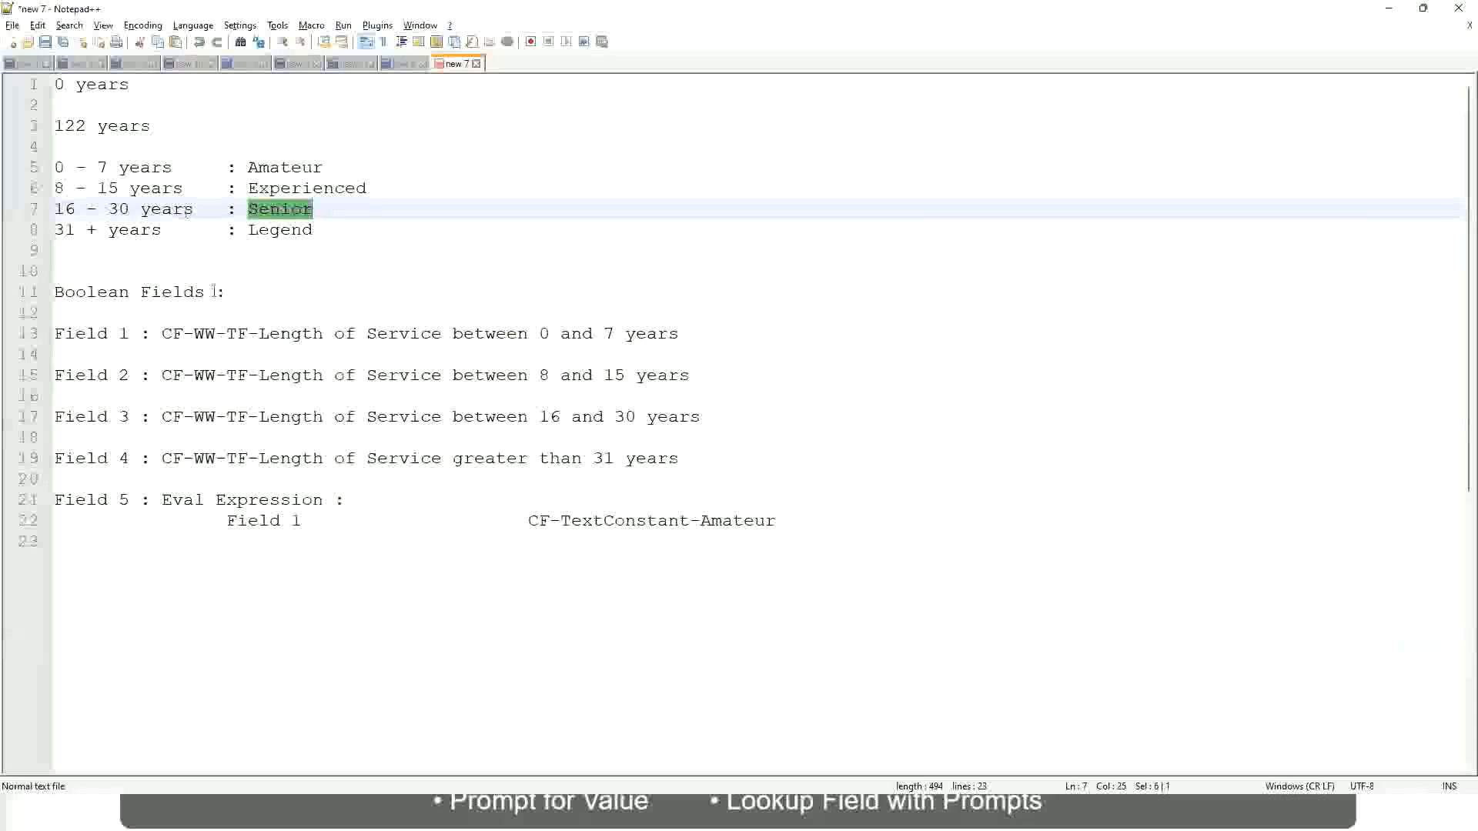
pyautogui.moveTo(66, 189); pyautogui.dragTo(117, 189)
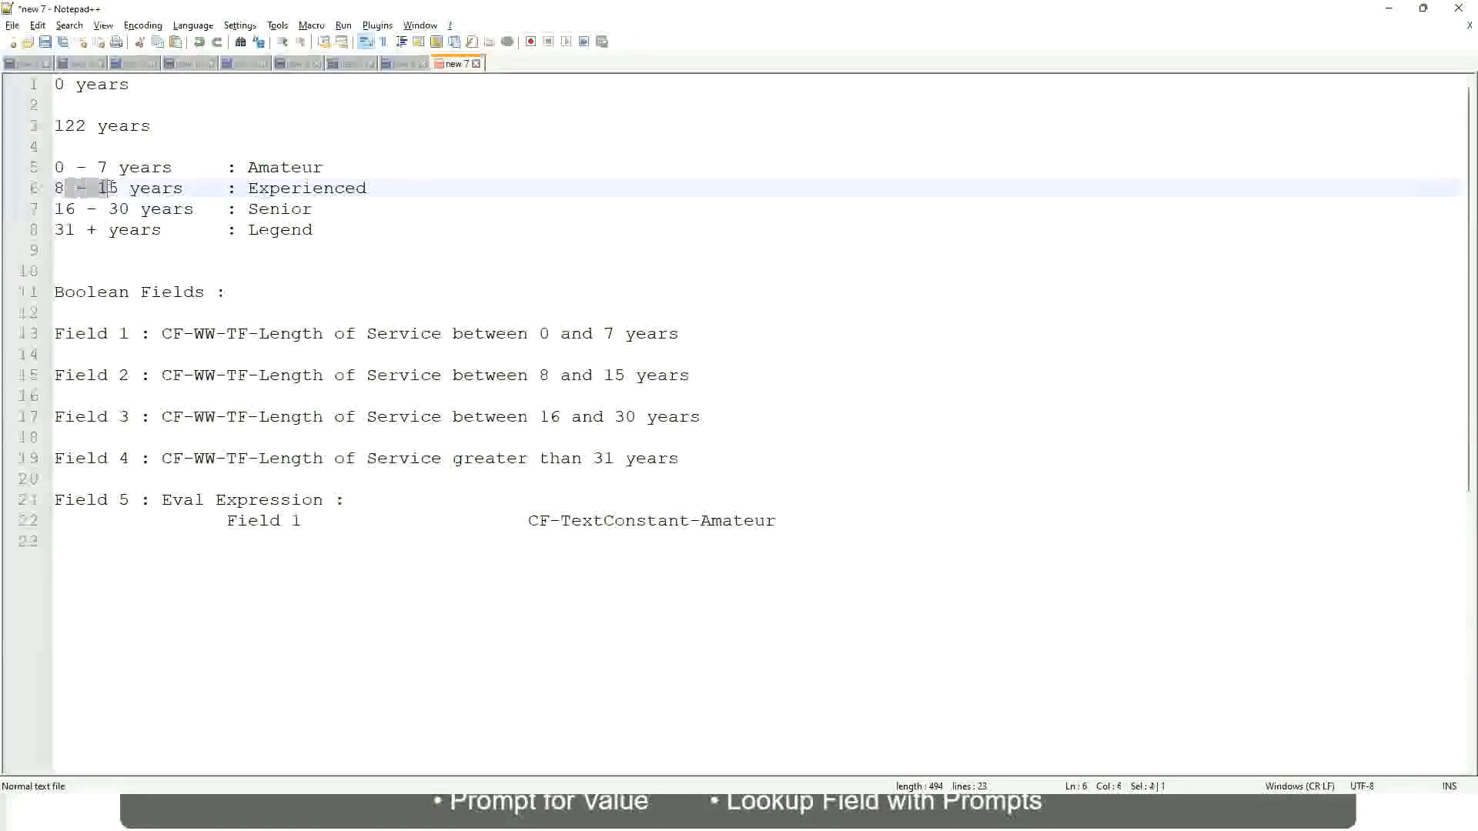
pyautogui.click(120, 189)
pyautogui.click(171, 189)
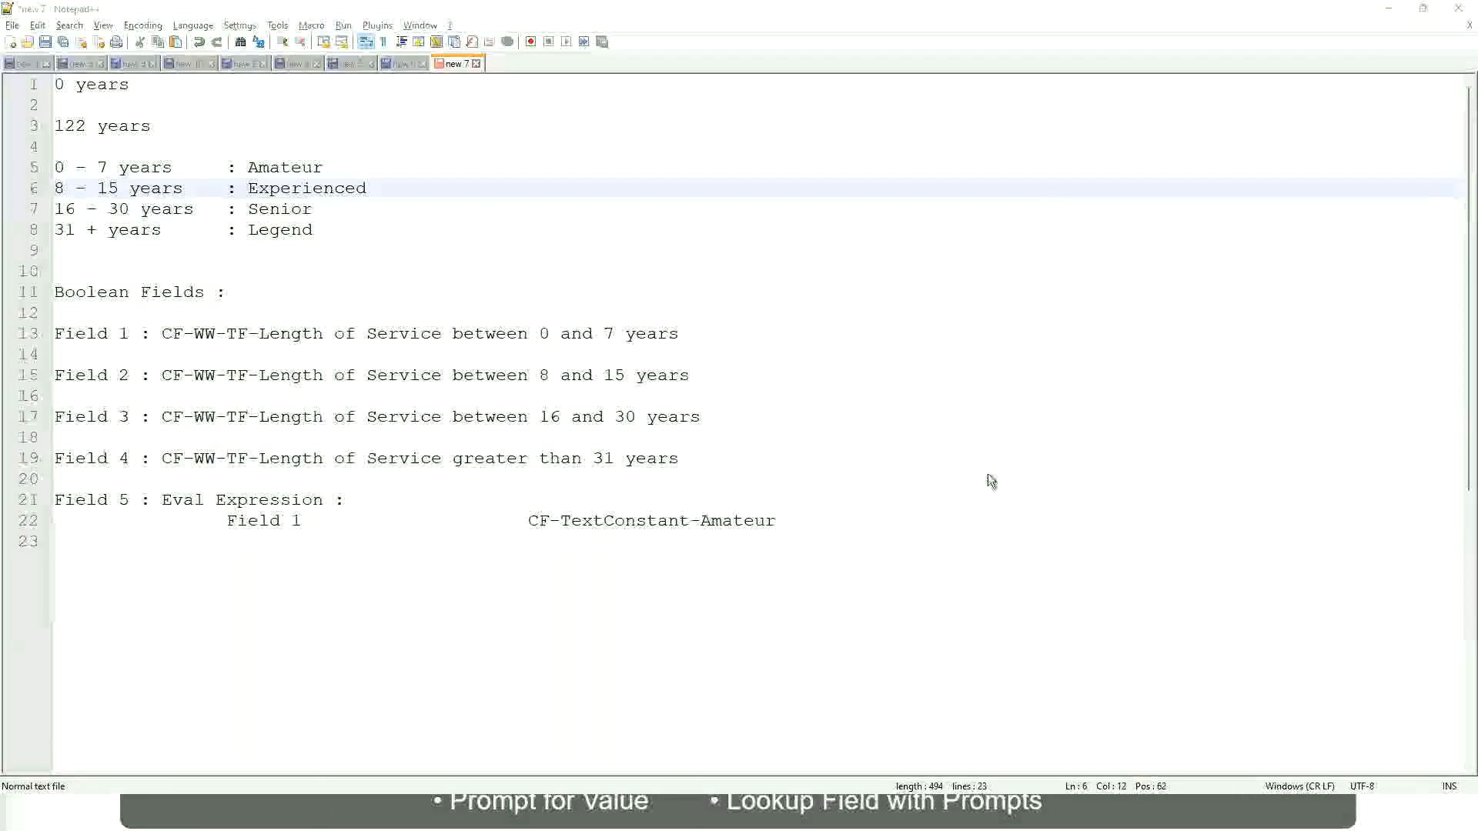
# Step: Return to the Workday report and check # of Years of Service against Experience Bands down the Experienced rows
pyautogui.hotkey('alt', 'Tab')
pyautogui.scroll(-5, 1278, 569)
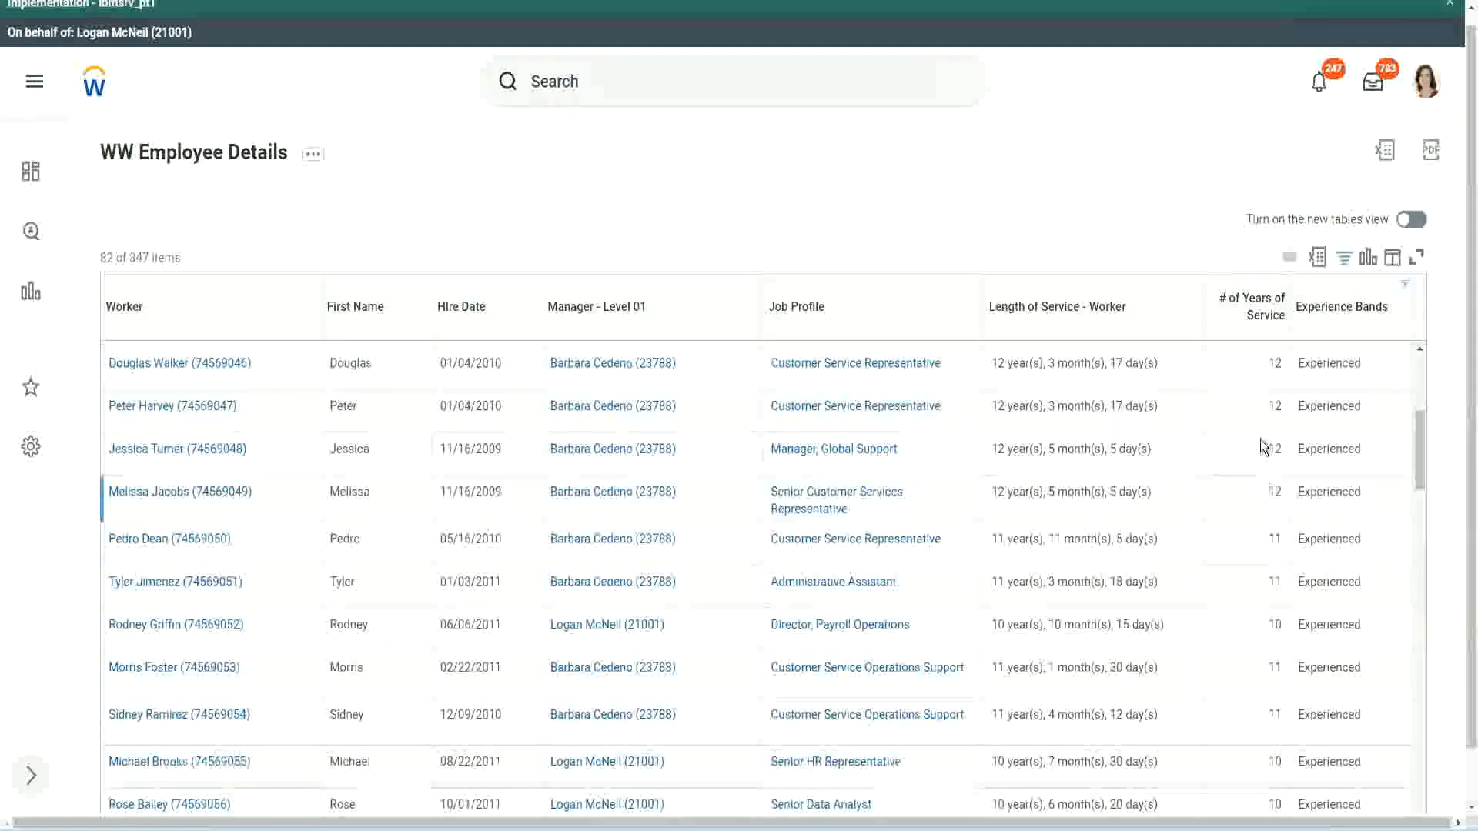
pyautogui.doubleClick(1277, 408)
pyautogui.doubleClick(1329, 407)
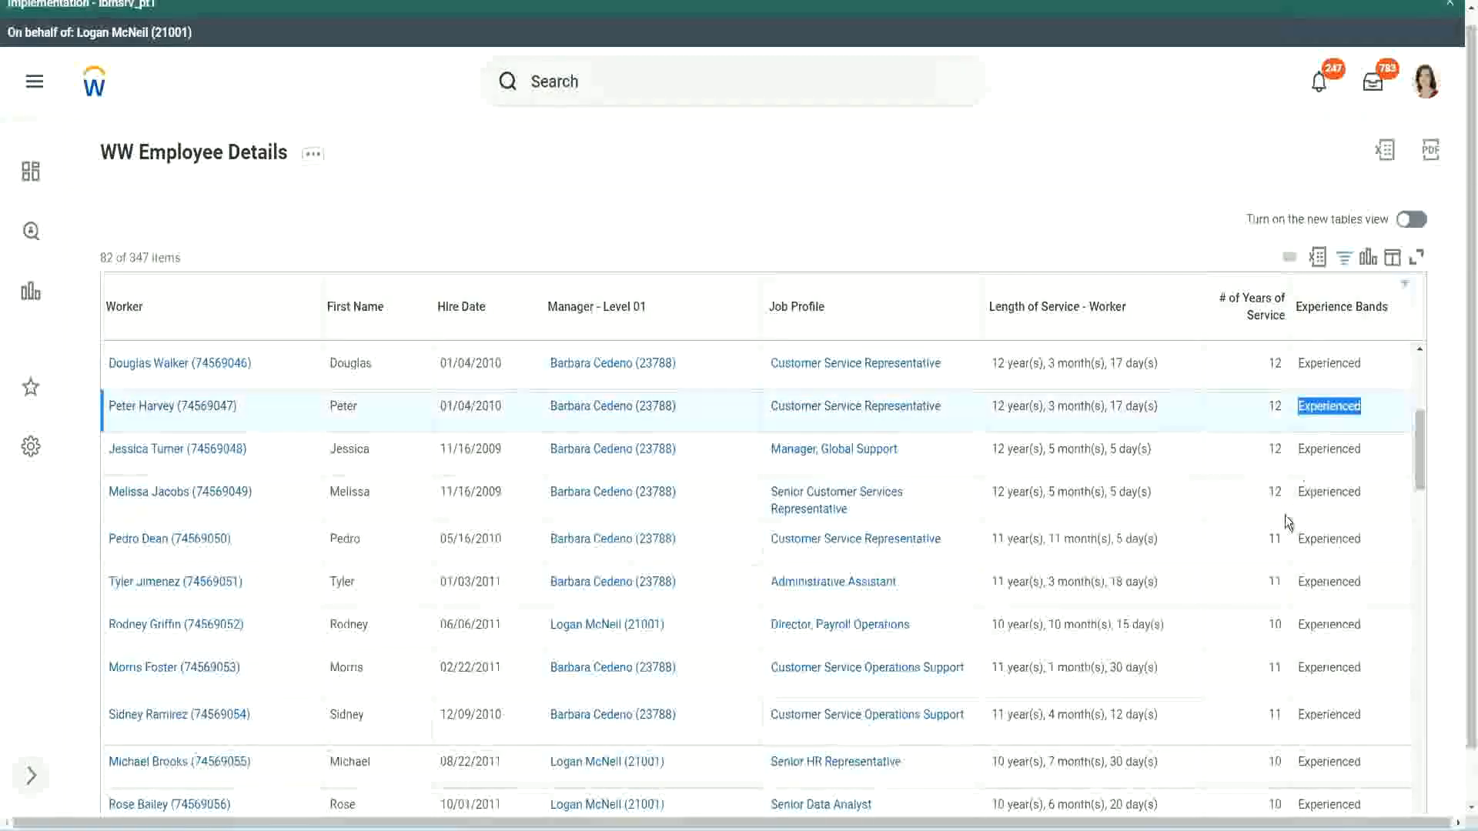
pyautogui.scroll(-2, 1285, 531)
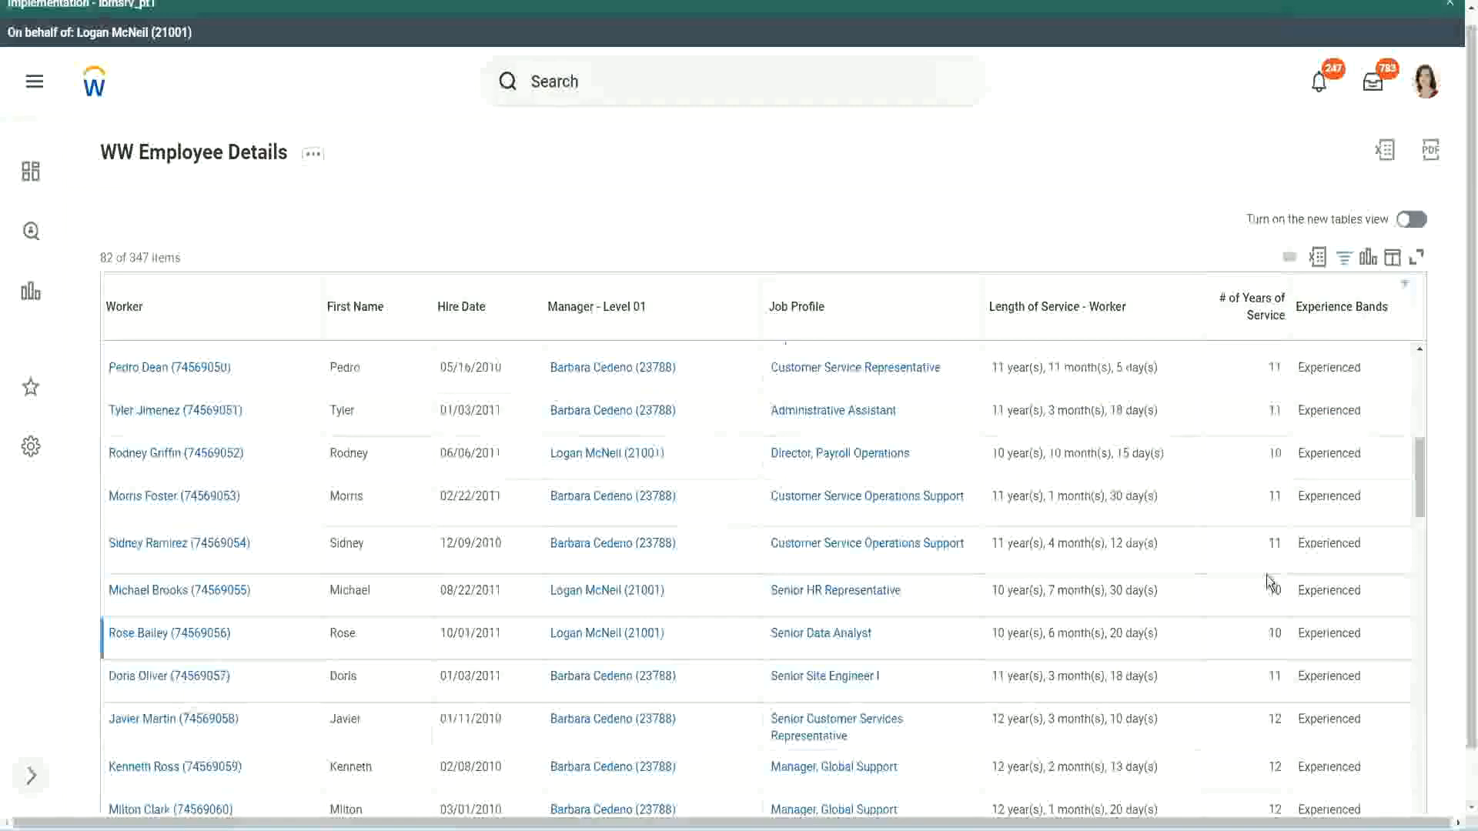
pyautogui.click(1274, 543)
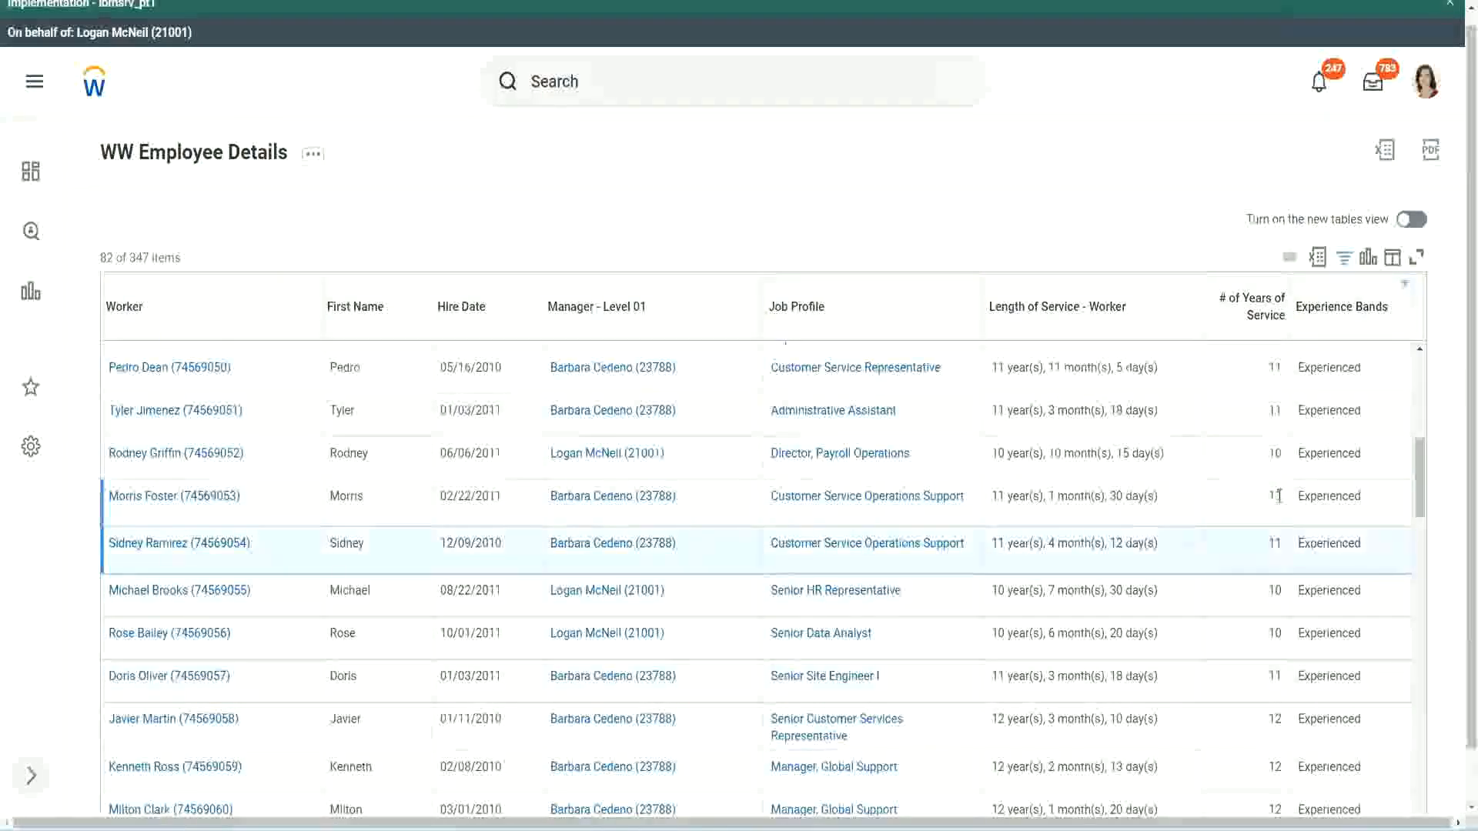
pyautogui.click(1347, 494)
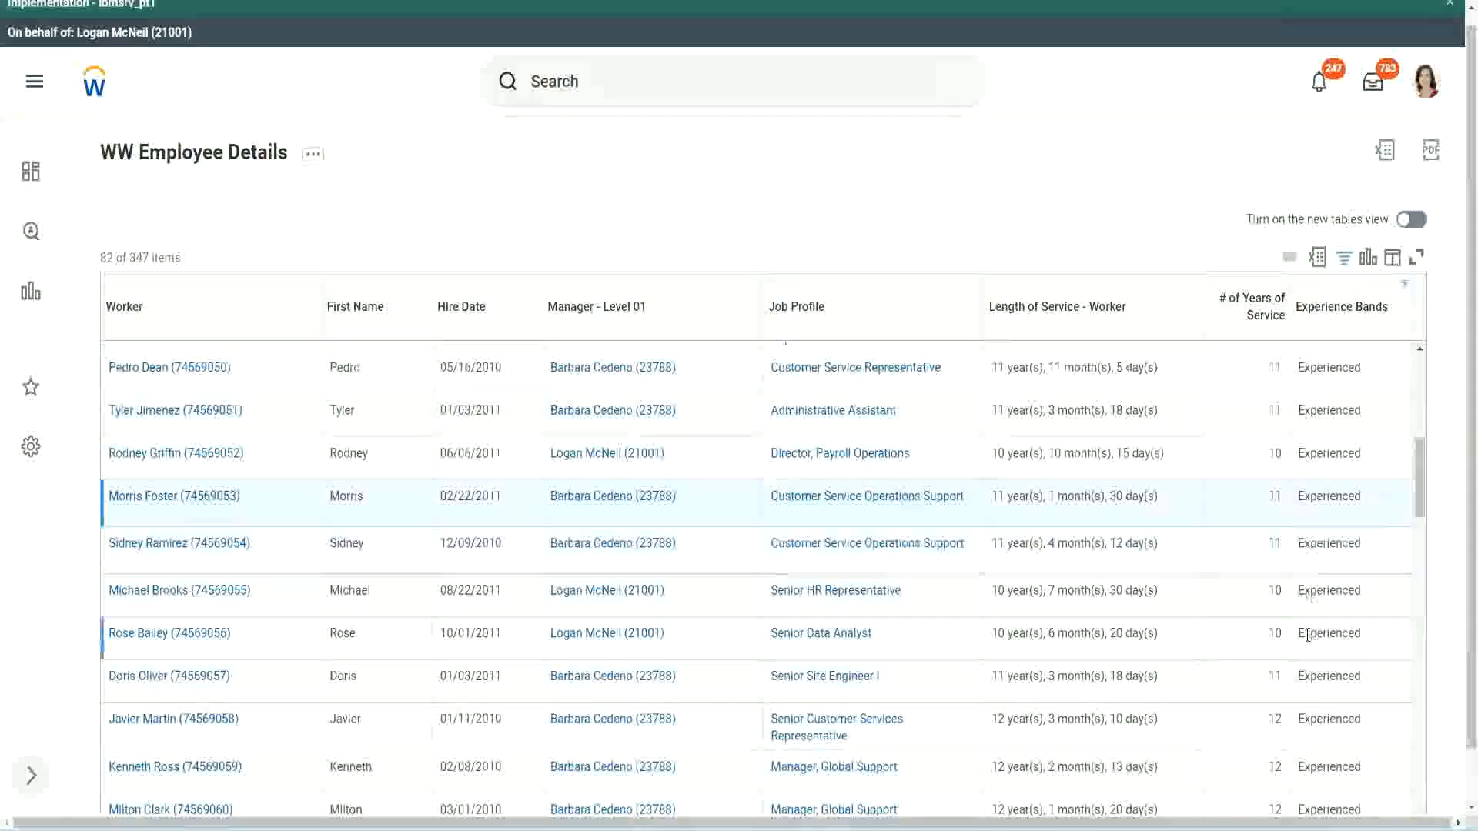
pyautogui.scroll(-5, 1308, 635)
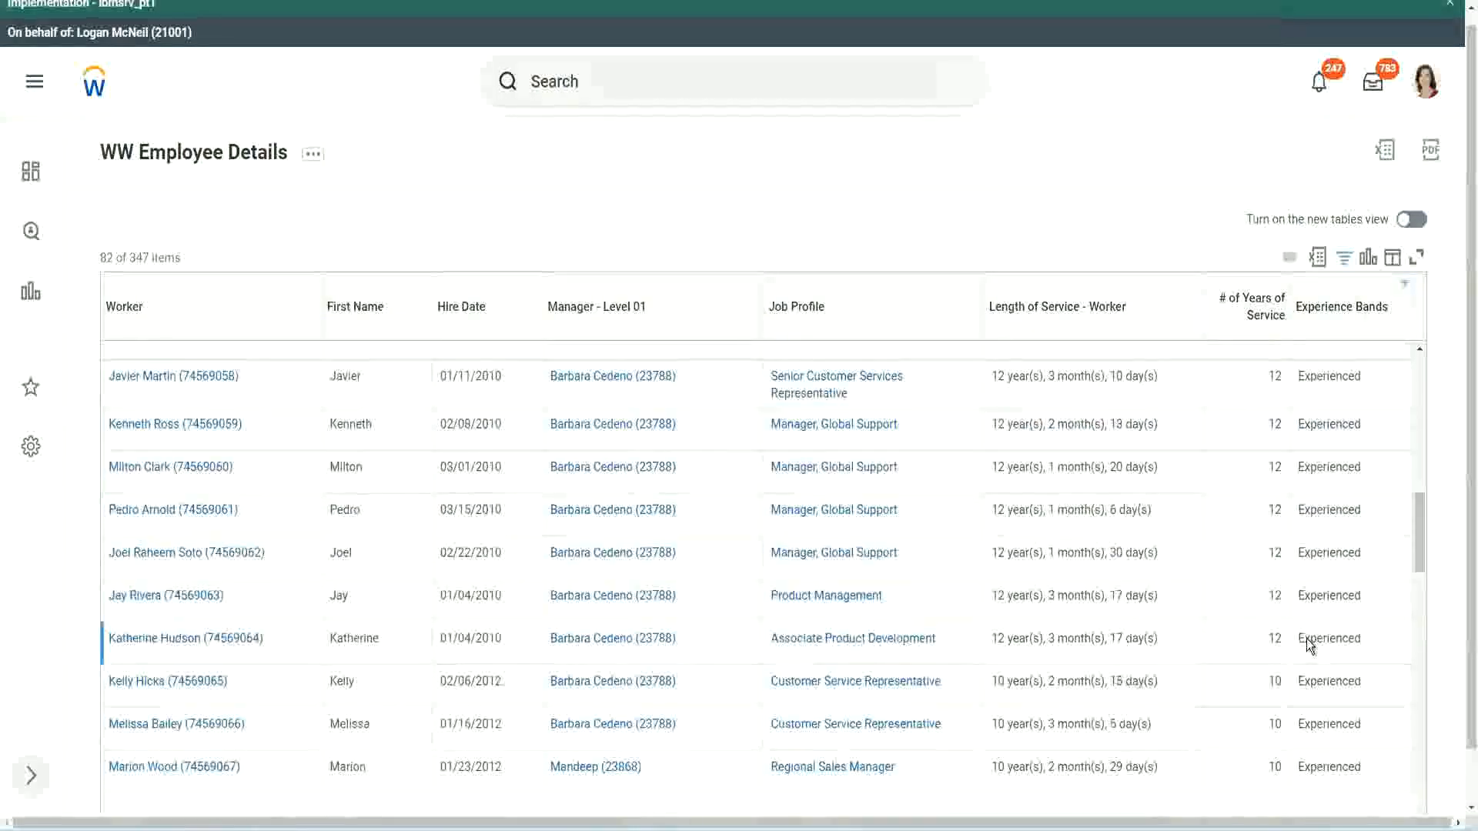